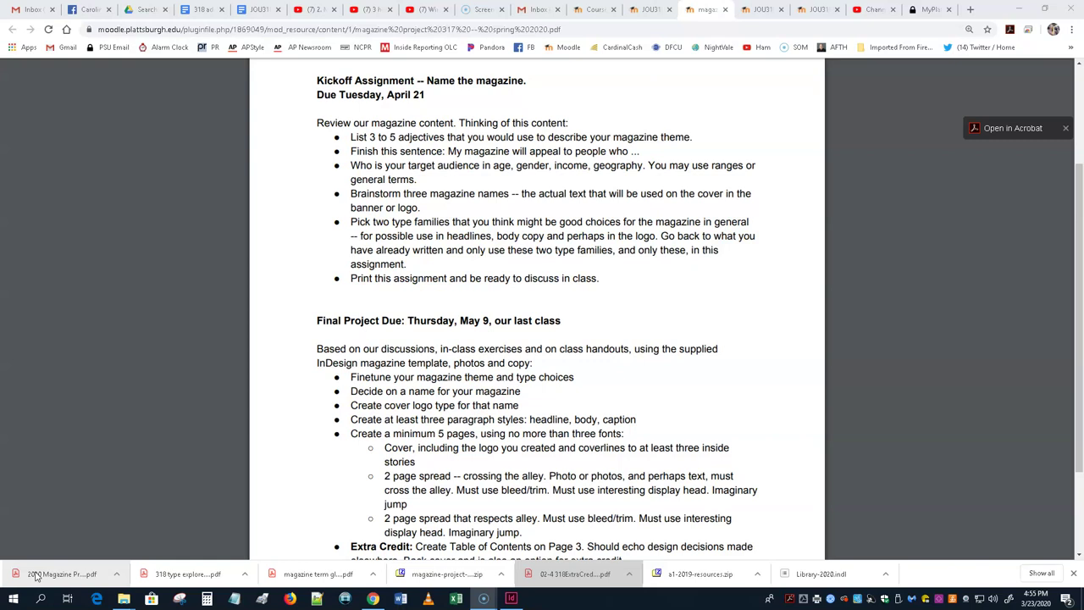
# - Preview the Leroy Ford layout, editorial design and Wired art director videos in their YouTube tabs
pyautogui.click(35, 576)
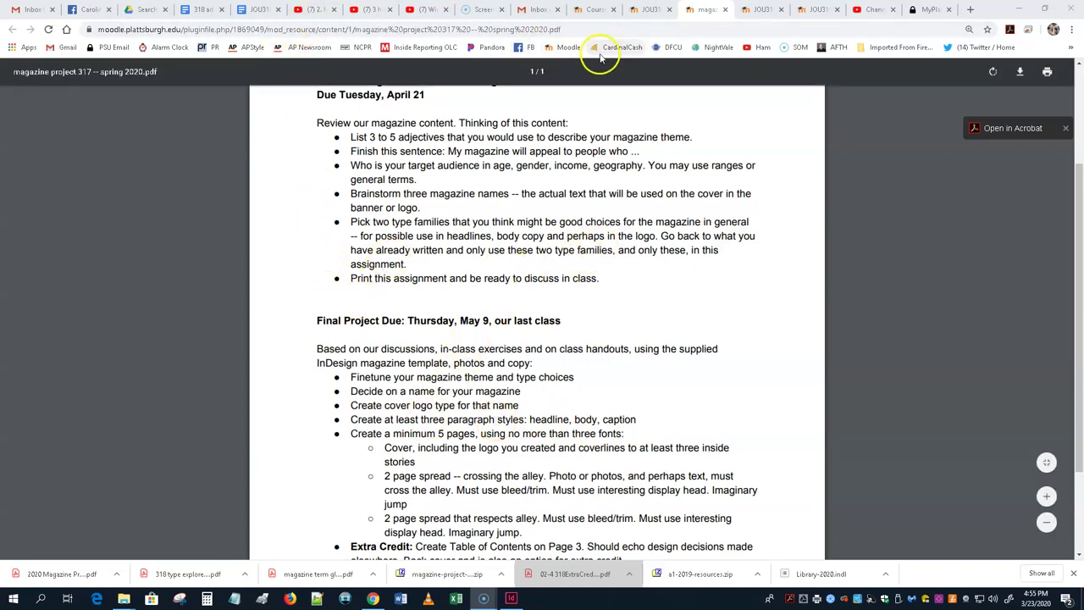
pyautogui.click(311, 10)
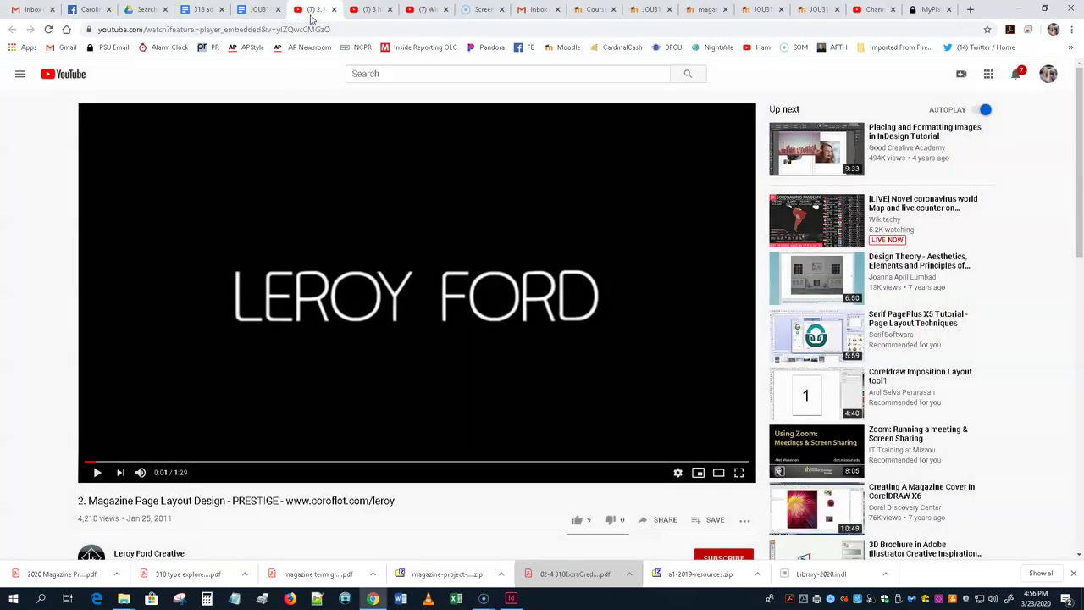
pyautogui.click(371, 12)
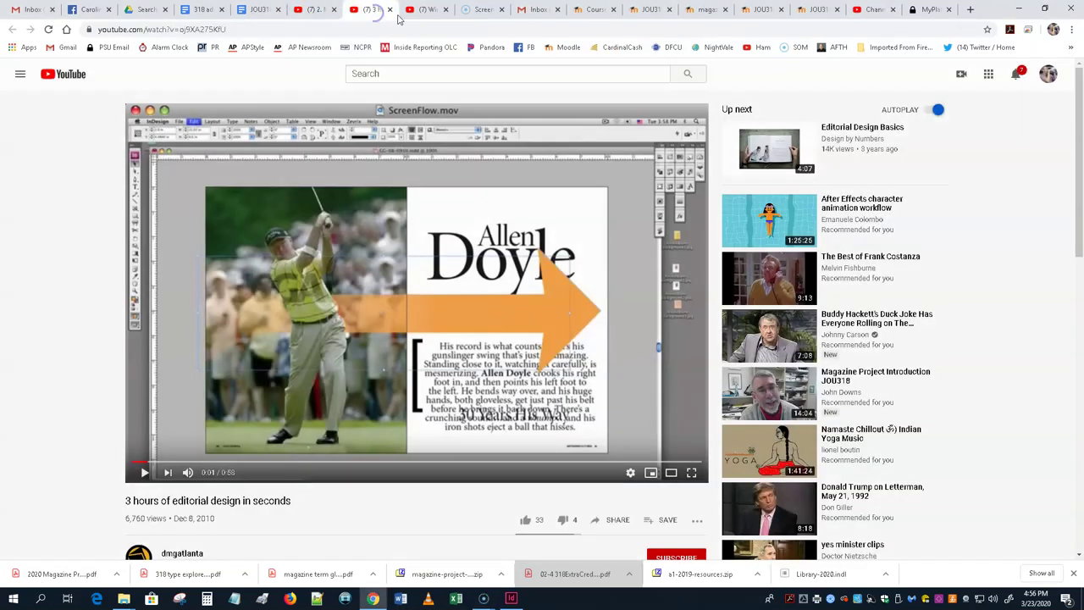
pyautogui.click(472, 12)
pyautogui.click(431, 12)
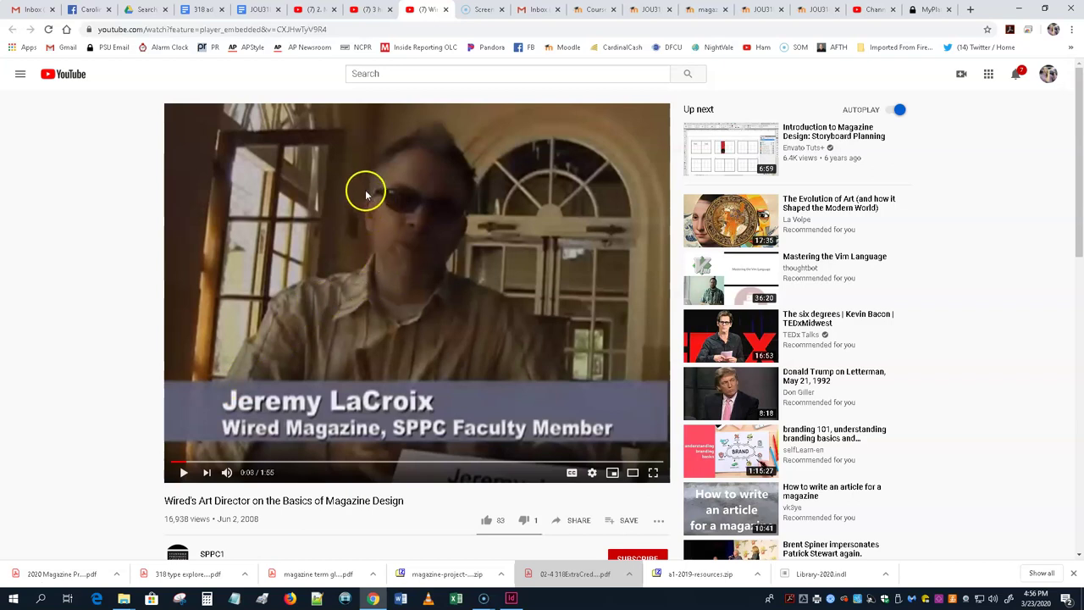
# - Settle on the '3 hours of editorial design in seconds' video, then return to Moodle's Week 12 section
pyautogui.click(364, 13)
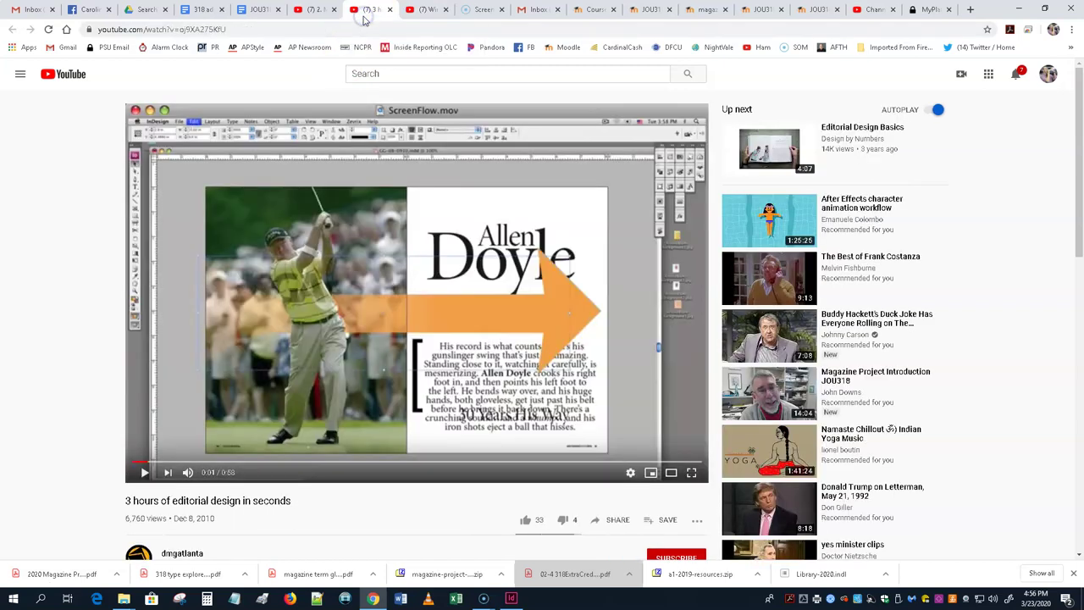
pyautogui.click(320, 12)
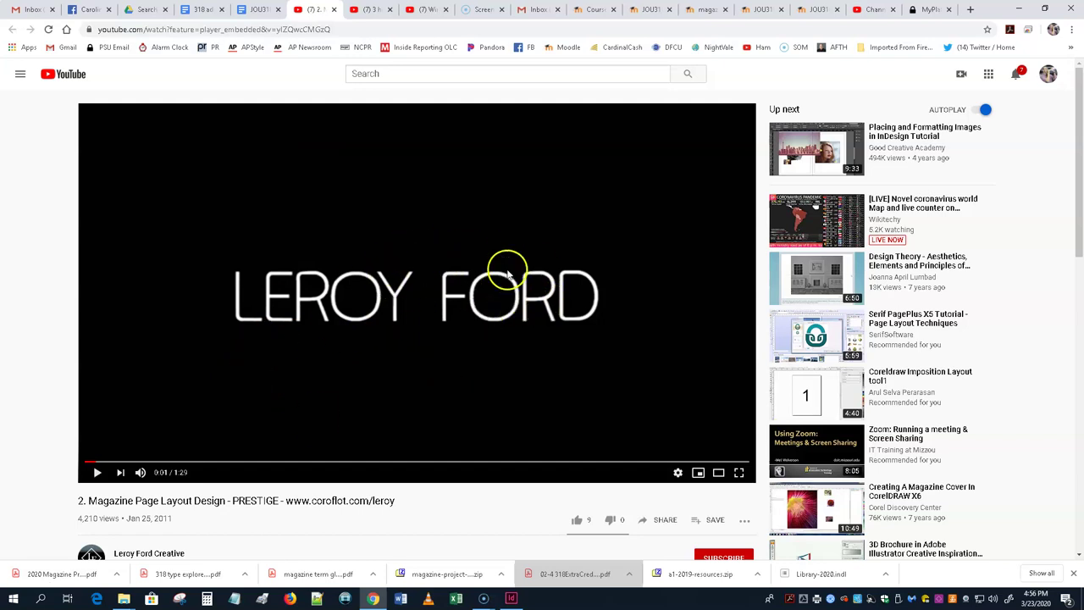
pyautogui.click(360, 13)
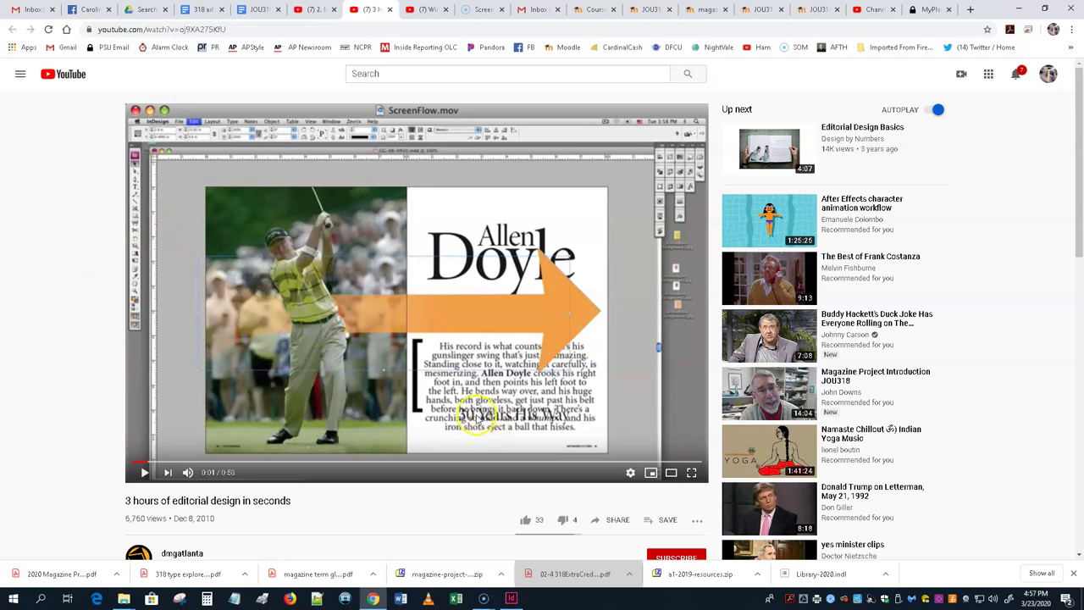
pyautogui.click(596, 9)
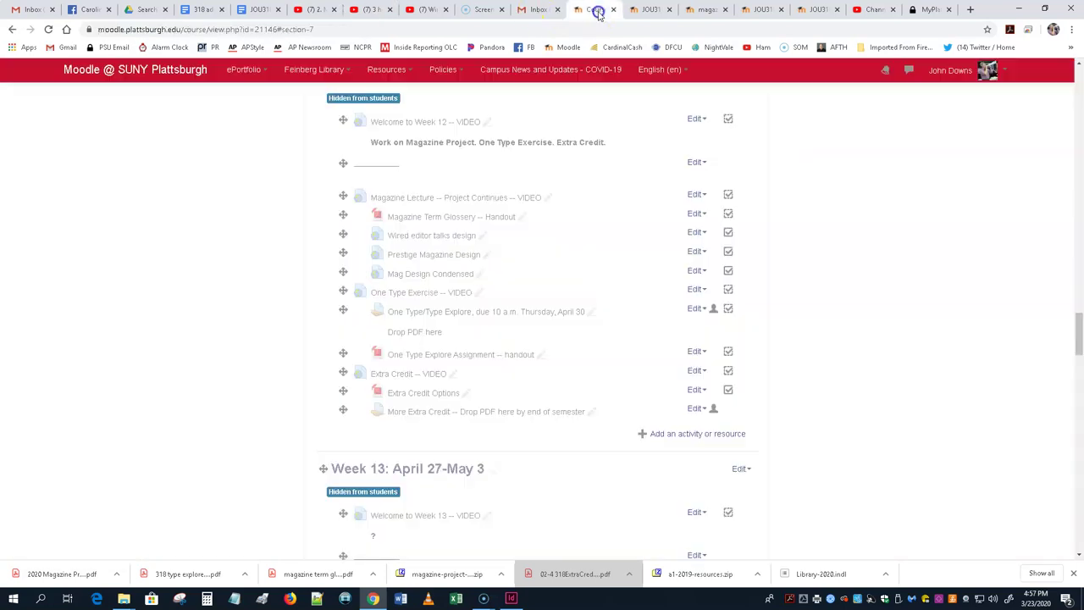
# - Download and open mag-template-2020.indt from the InDesign Templates and Libraries folder
pyautogui.click(645, 9)
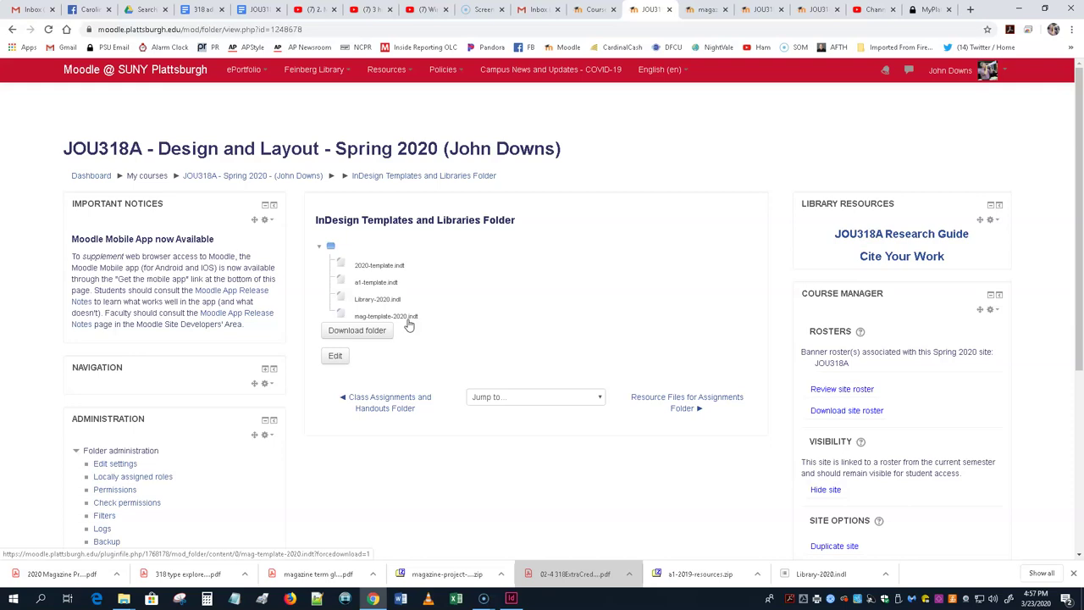
pyautogui.click(407, 321)
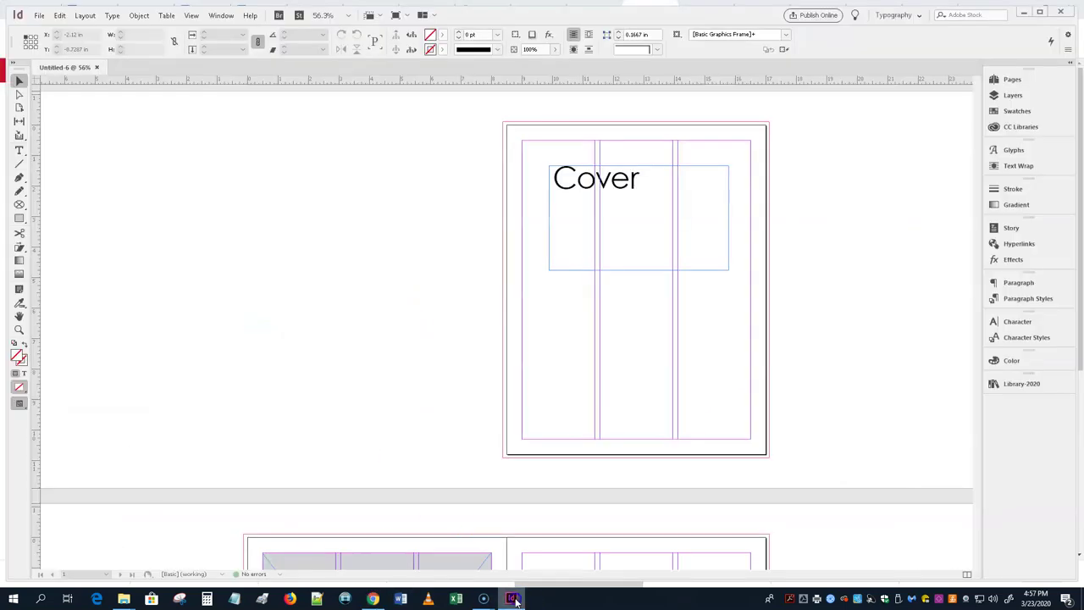
pyautogui.scroll(-6, 378, 283)
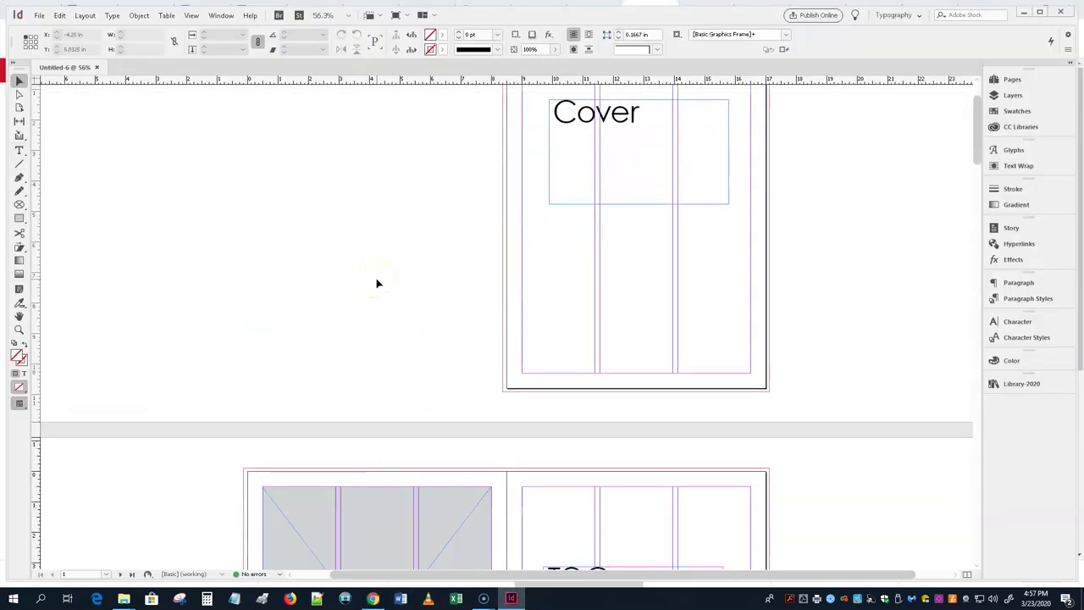
pyautogui.scroll(-10, 378, 283)
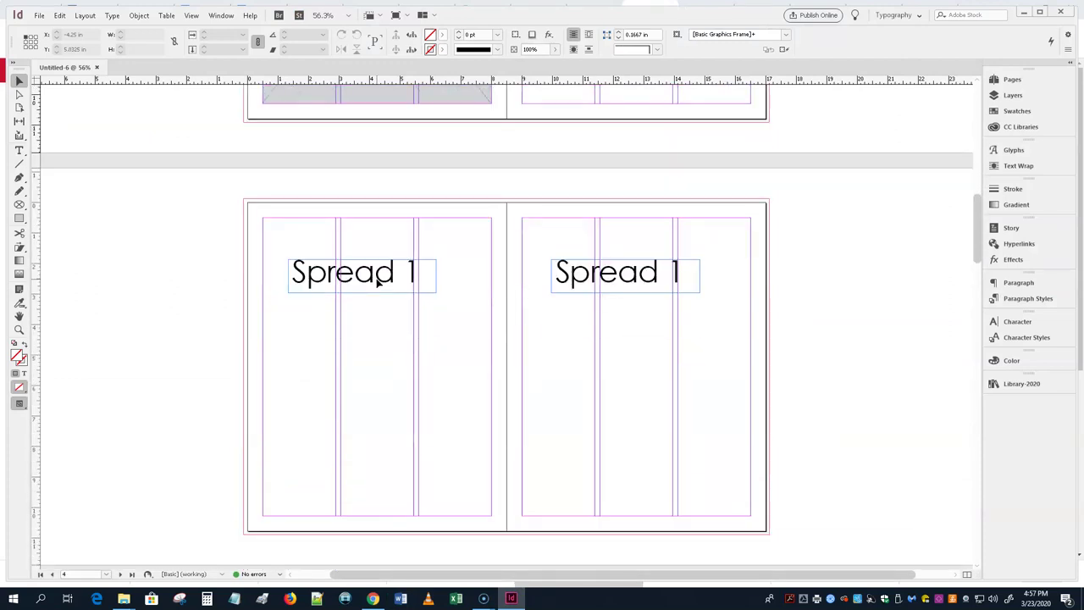
pyautogui.scroll(-12, 378, 283)
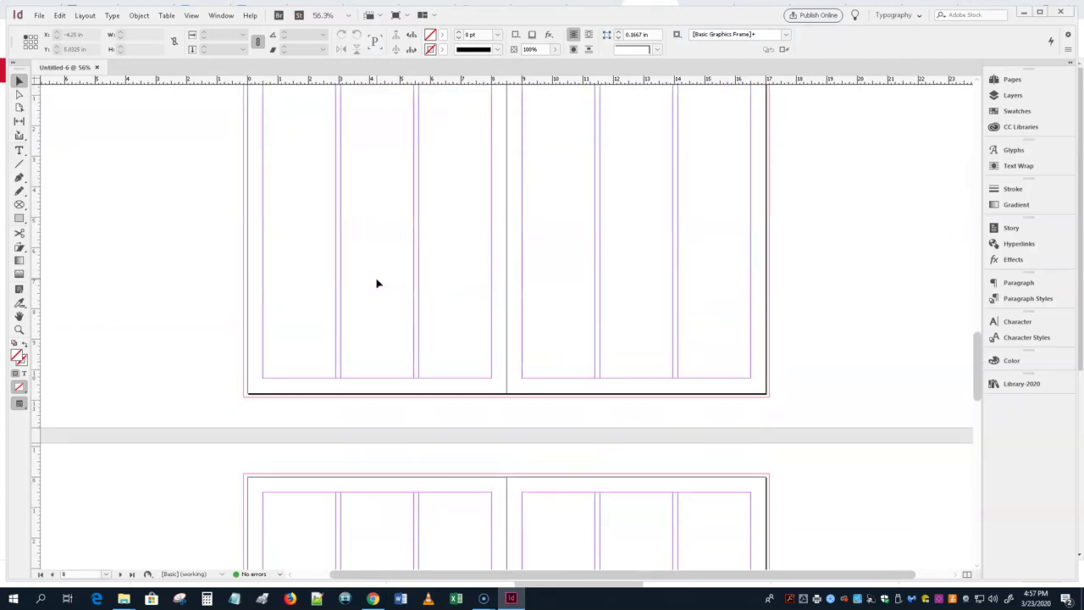
pyautogui.scroll(8, 377, 283)
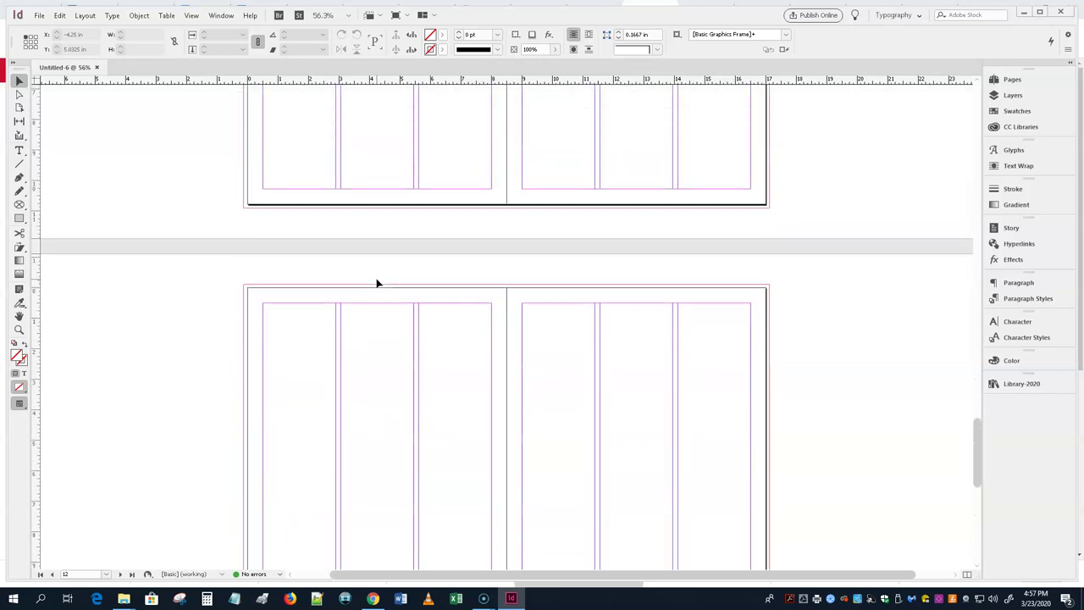
pyautogui.scroll(12, 378, 283)
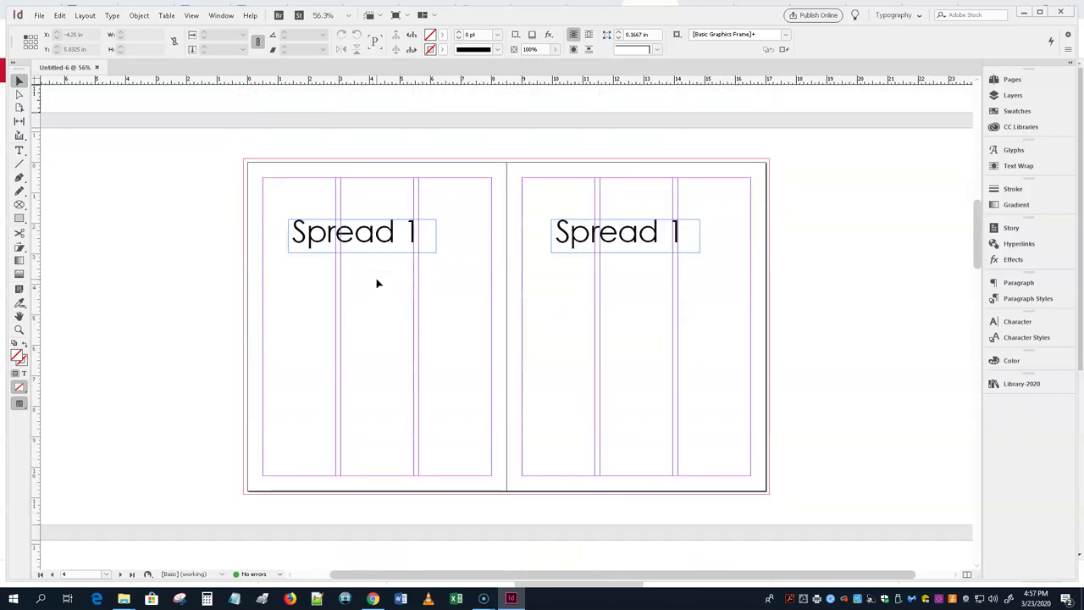
pyautogui.scroll(3, 377, 283)
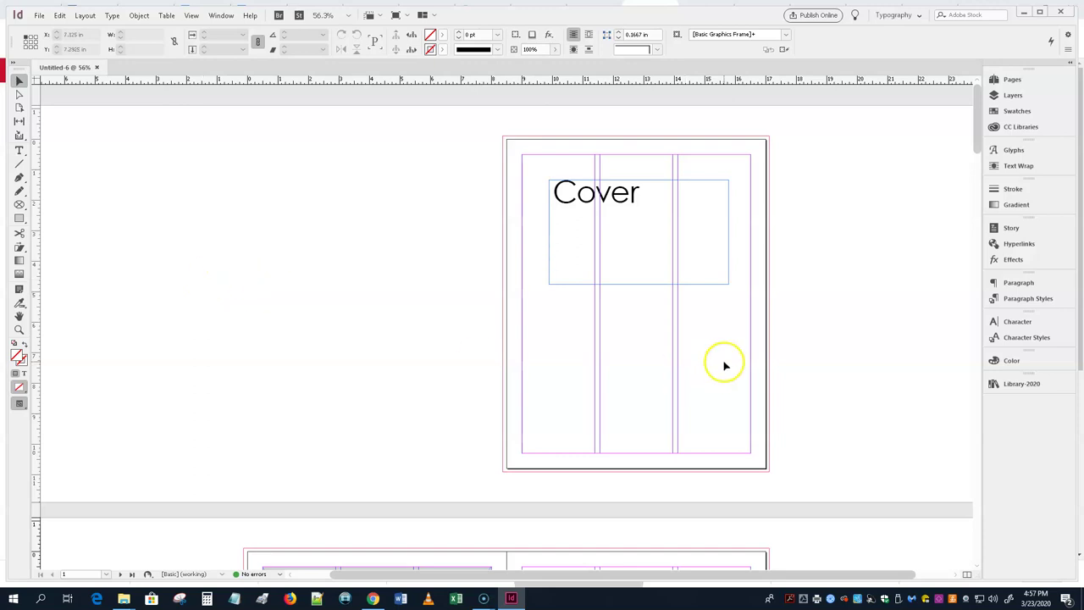
pyautogui.scroll(-3, 571, 355)
pyautogui.scroll(3, 569, 352)
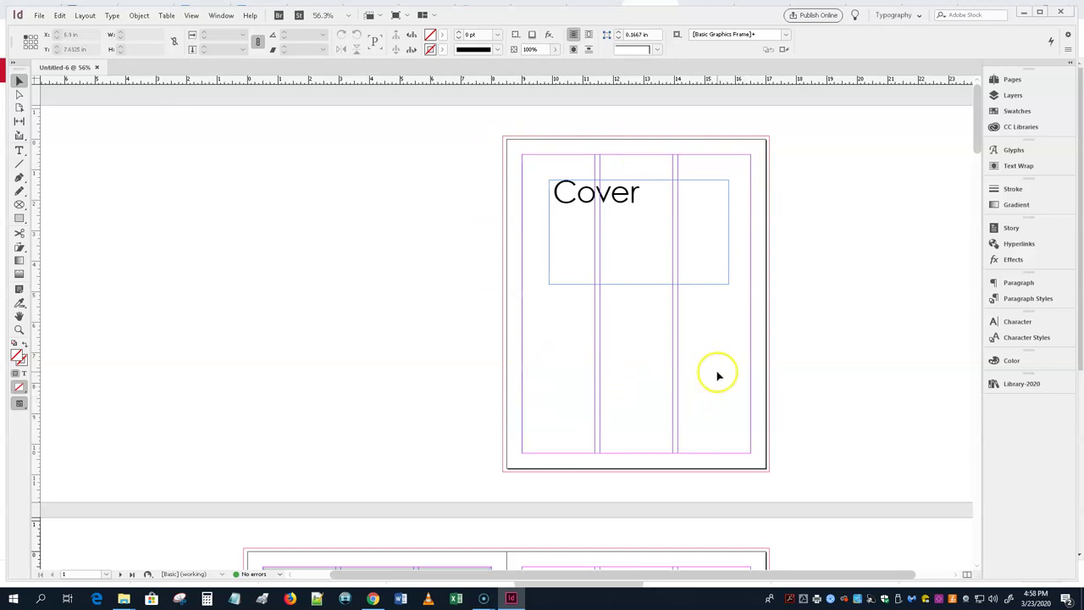
pyautogui.scroll(-3, 640, 381)
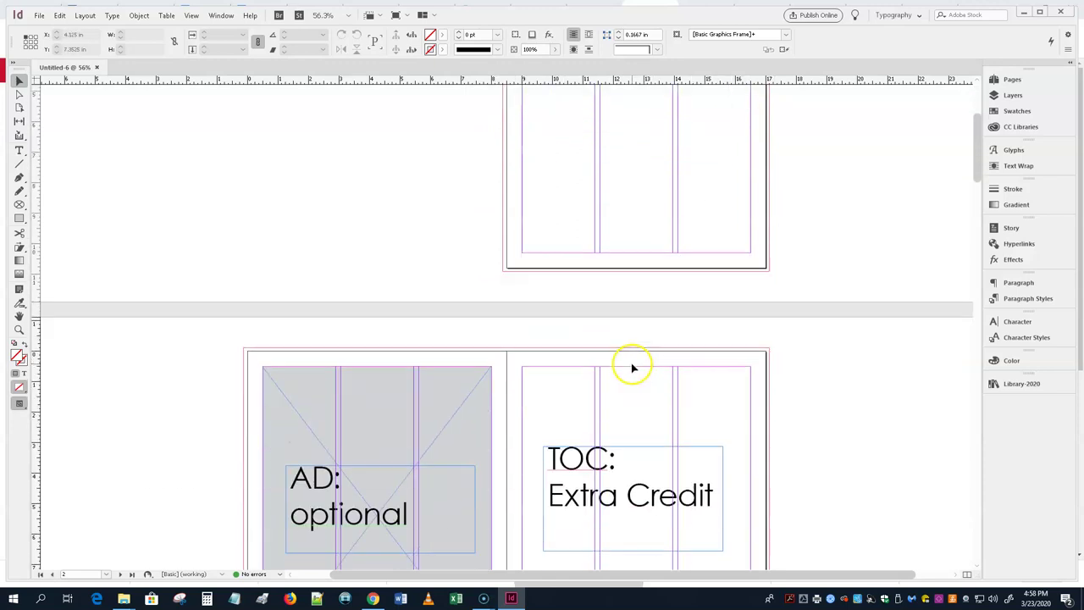
pyautogui.scroll(3, 627, 334)
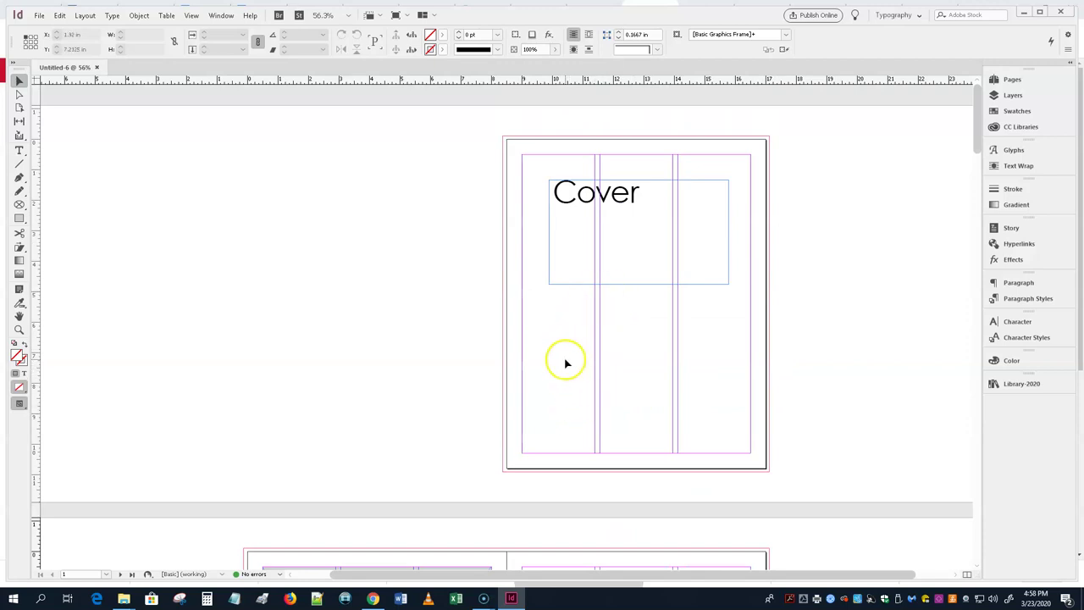
# - Draw a new text frame across the Cover page's lower half, aligned to the left margin
pyautogui.click(568, 272)
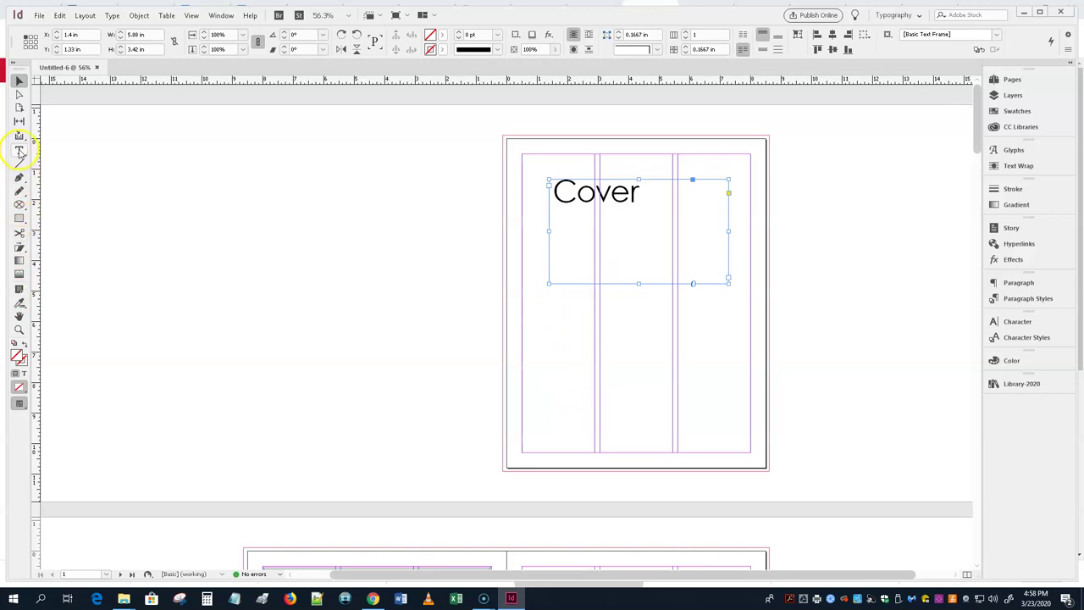
pyautogui.click(19, 149)
pyautogui.moveTo(519, 303); pyautogui.dragTo(751, 431)
pyautogui.click(19, 81)
pyautogui.click(569, 352)
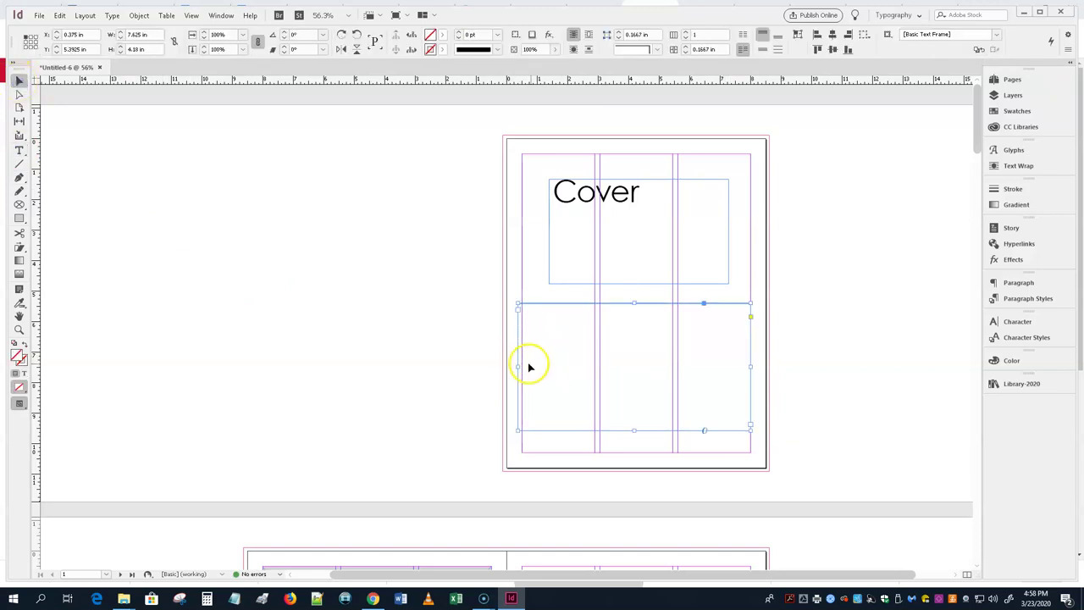
pyautogui.moveTo(518, 366); pyautogui.dragTo(522, 367)
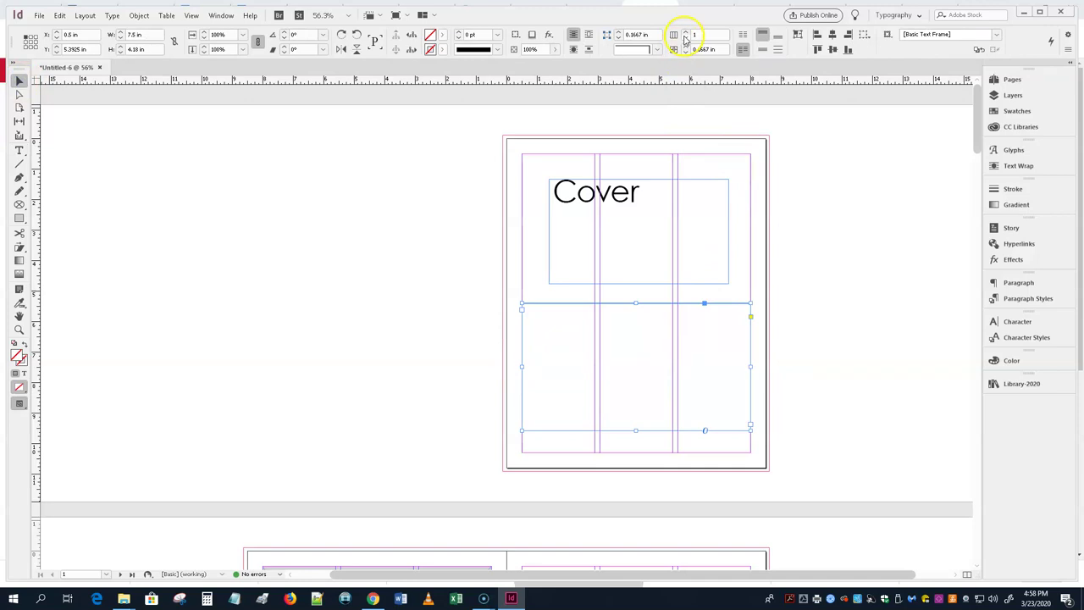
# - Give the text frame 4 columns and move it onto the pasteboard at left
pyautogui.click(686, 33)
pyautogui.click(687, 36)
pyautogui.click(688, 32)
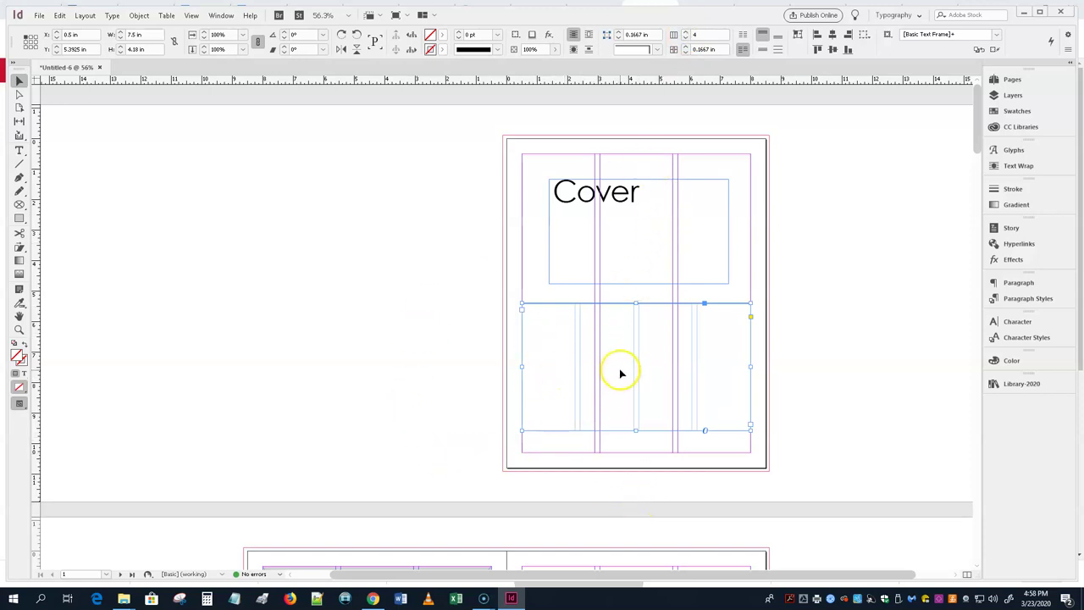
pyautogui.moveTo(567, 373); pyautogui.dragTo(212, 363)
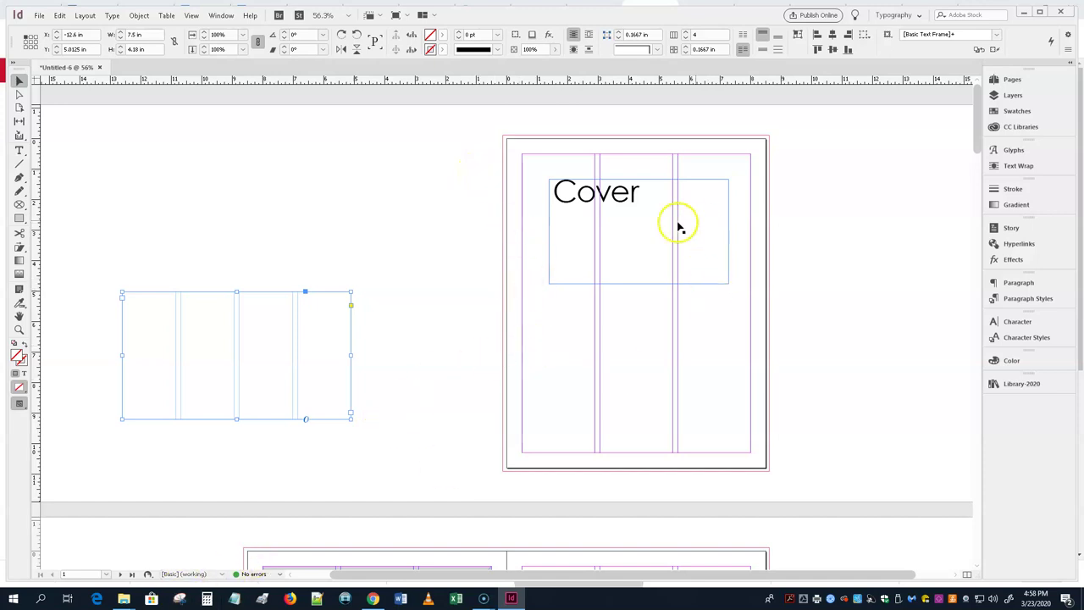
# - Move the Cover frame onto the pasteboard and draw a rectangle frame filling the page margins
pyautogui.moveTo(596, 235); pyautogui.dragTo(290, 204)
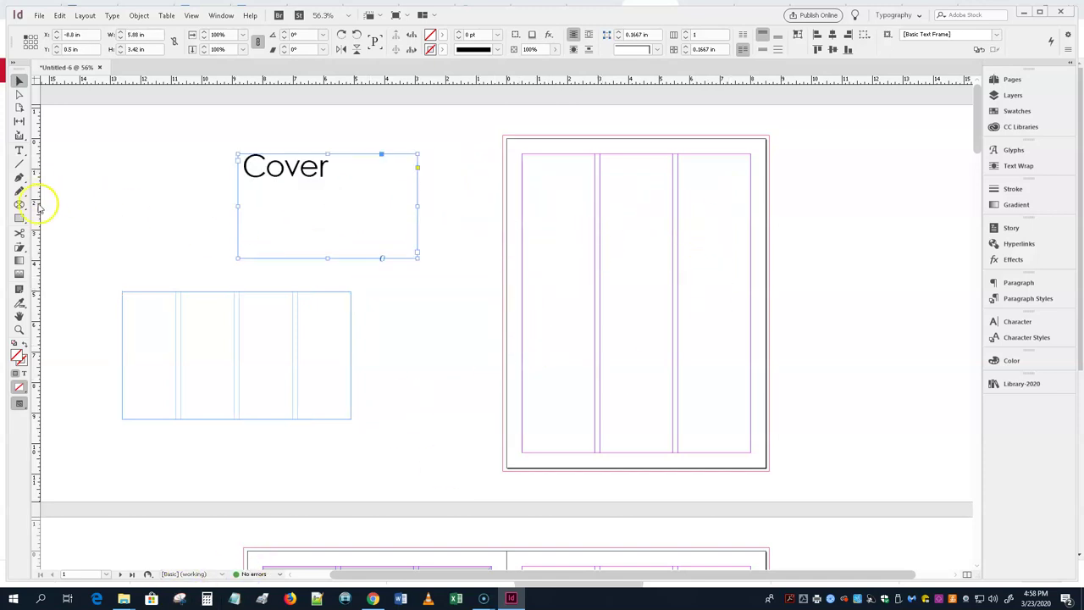
pyautogui.click(19, 217)
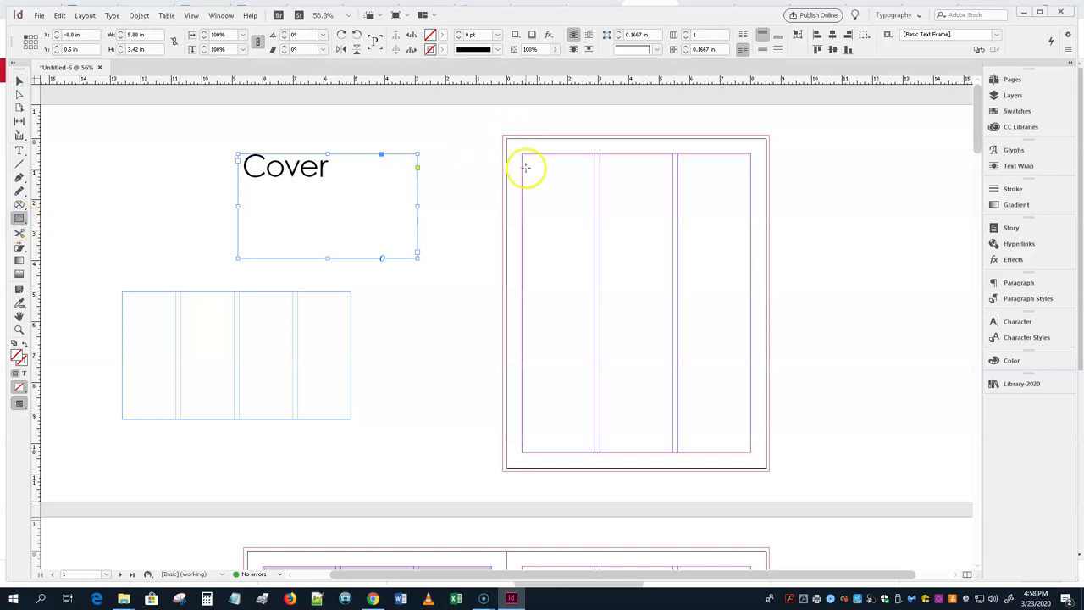
pyautogui.moveTo(523, 156); pyautogui.dragTo(752, 438)
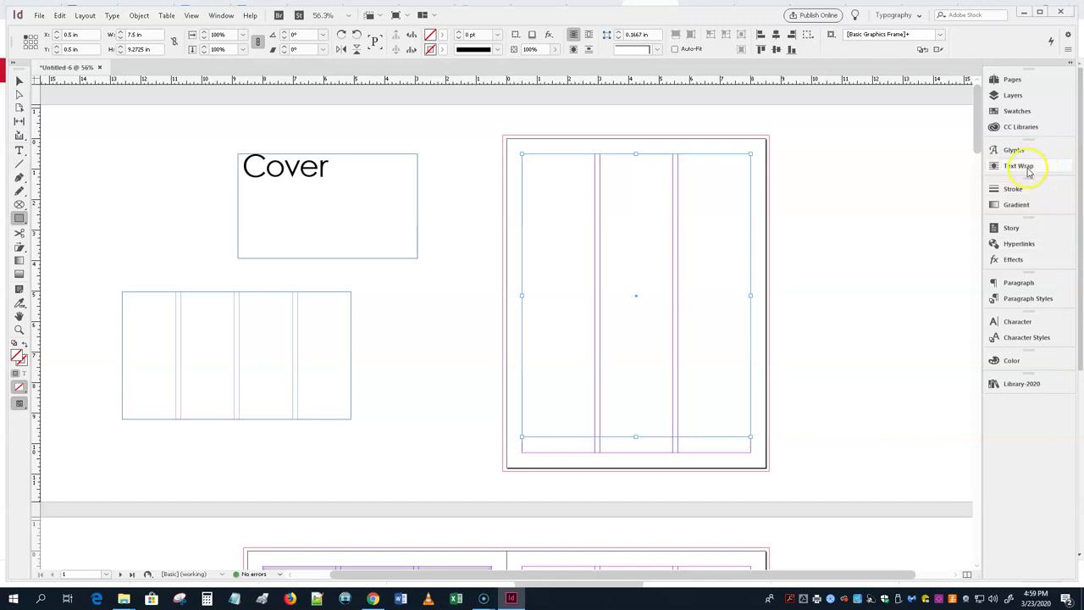
pyautogui.click(18, 82)
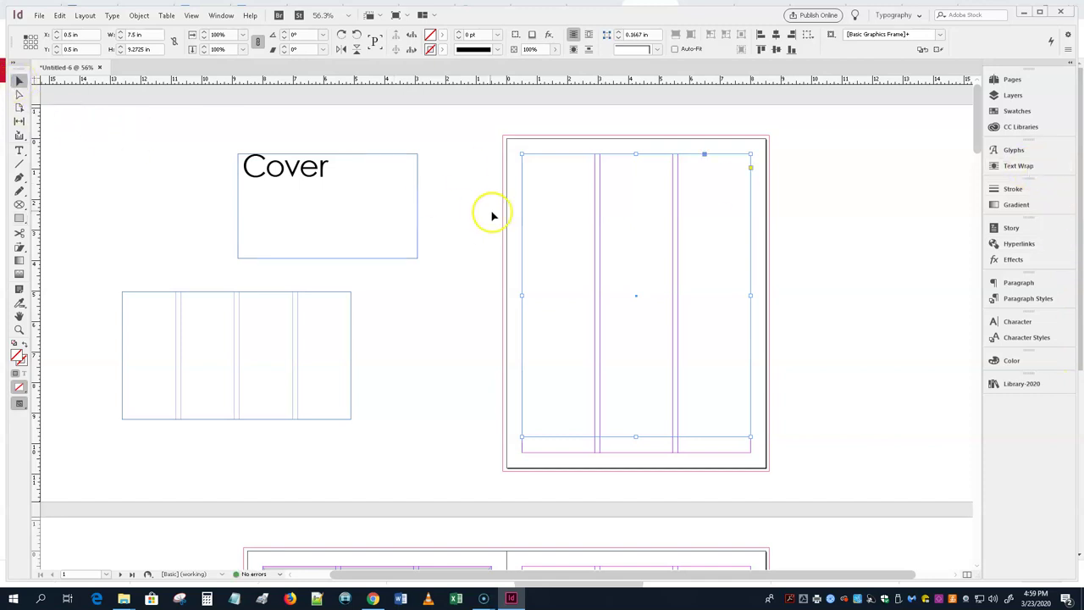
pyautogui.click(722, 249)
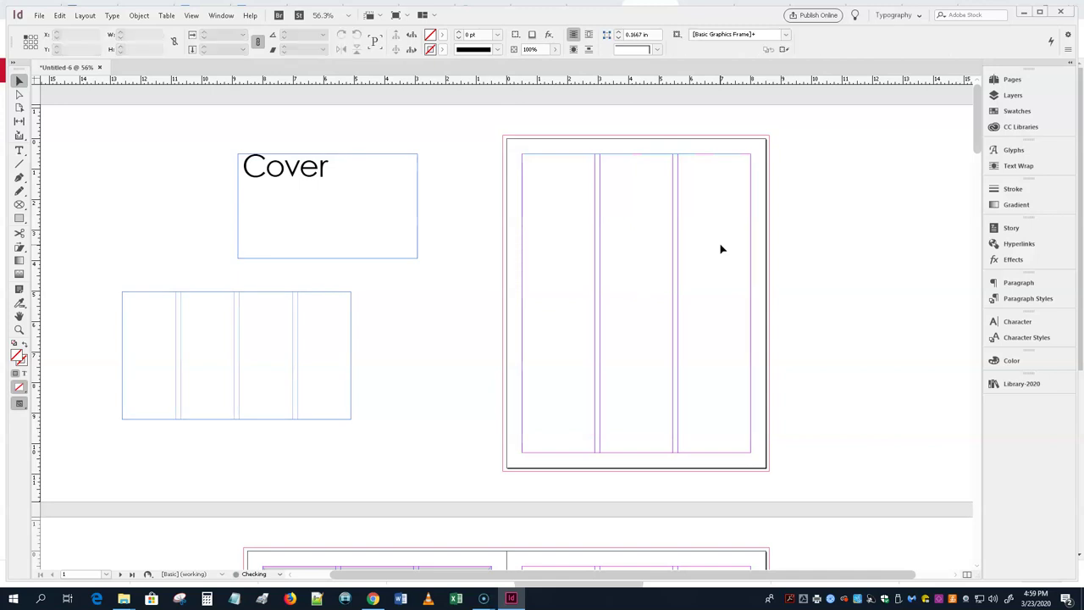
# - Draw a 5.1111 × 6.76 in graphics frame over the first two columns and check the preview
pyautogui.click(20, 206)
pyautogui.moveTo(21, 207); pyautogui.dragTo(38, 218)
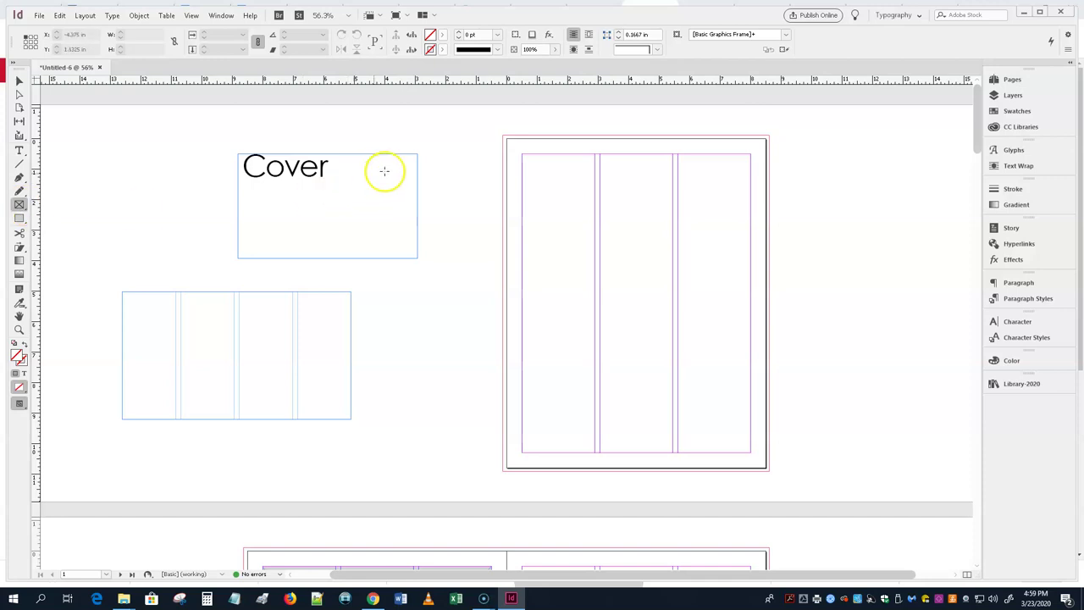
pyautogui.moveTo(522, 156); pyautogui.dragTo(676, 363)
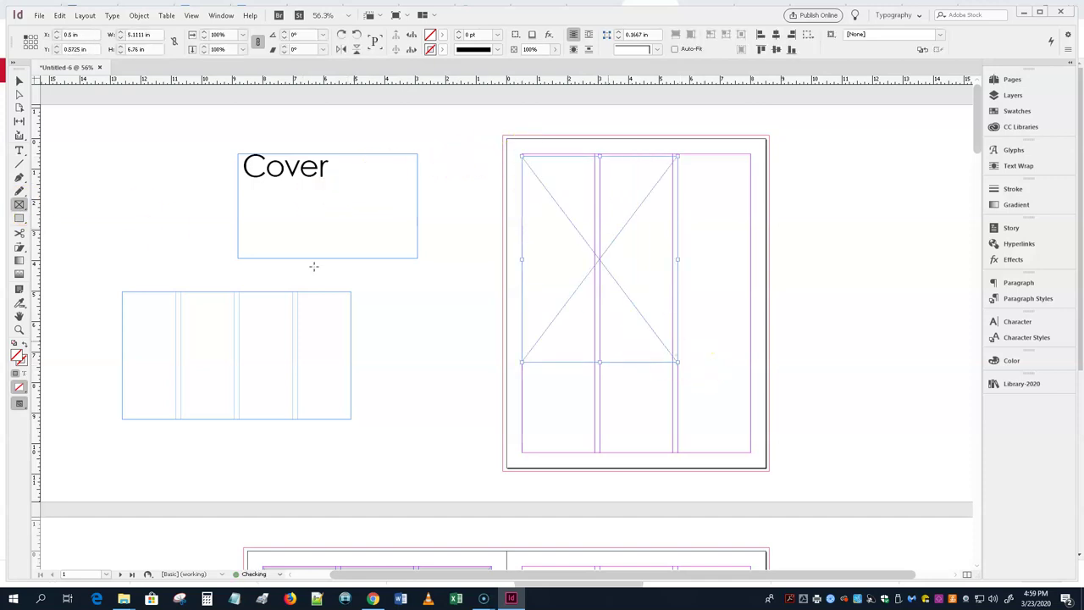
pyautogui.click(443, 274)
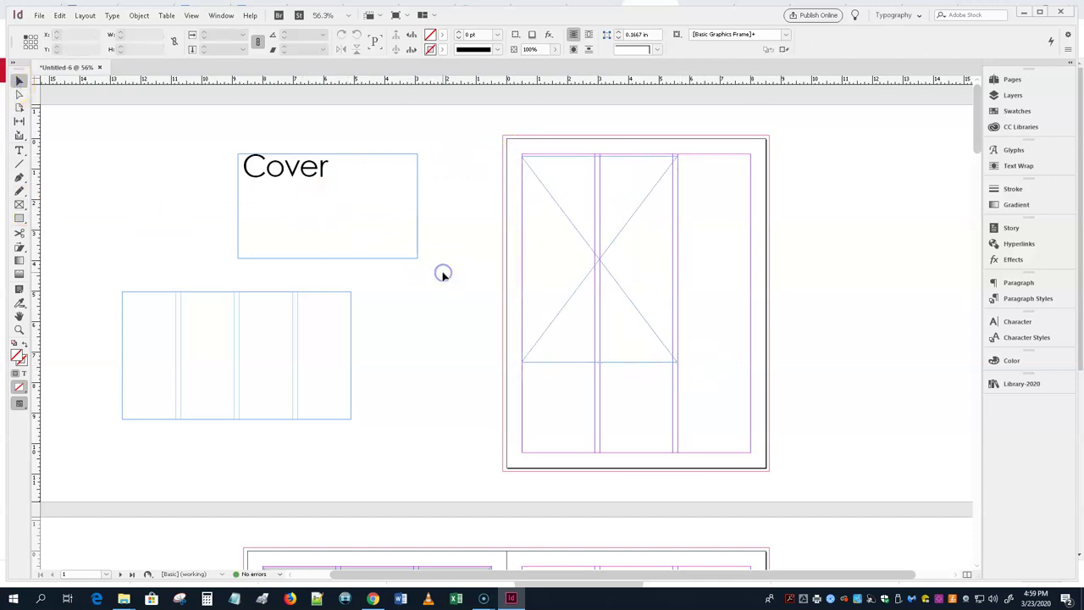
pyautogui.press('w')
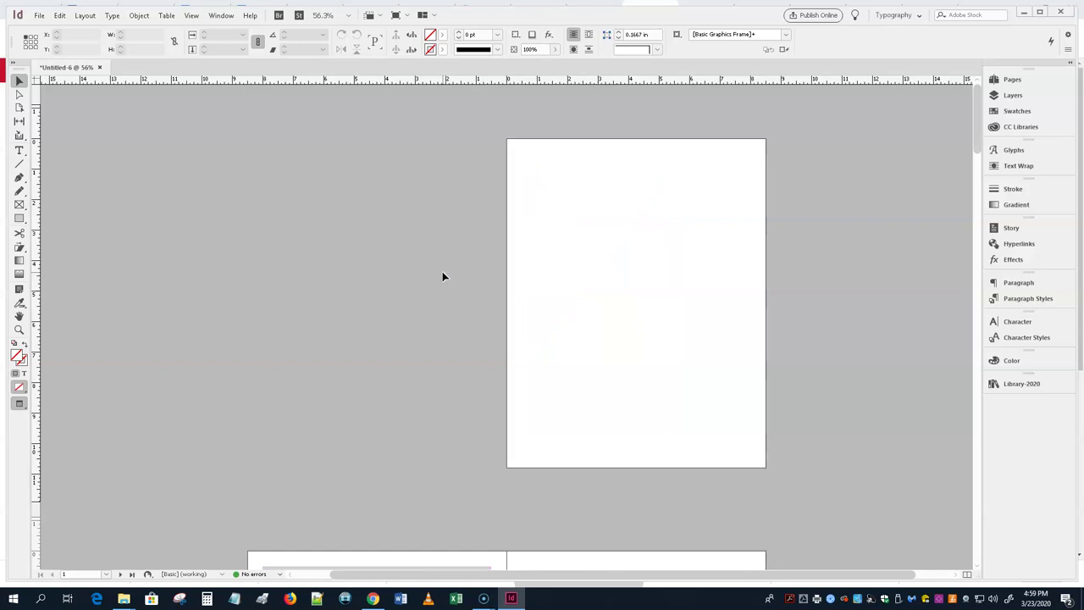
pyautogui.press('w')
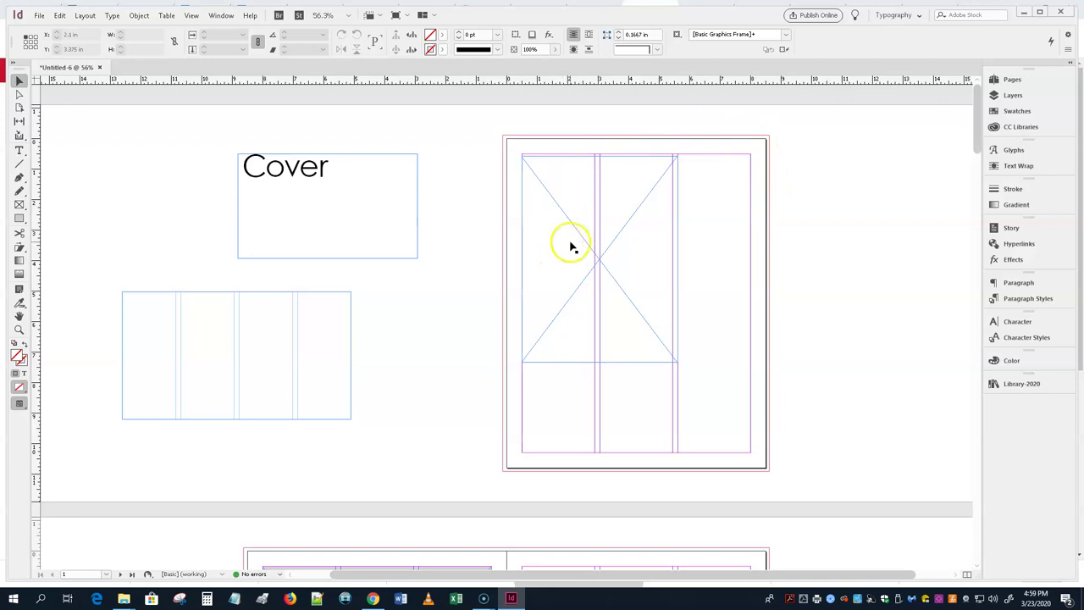
# - Extend the graphics frame to the bleed on all sides, making it 8.6181 × 11.0212 in
pyautogui.moveTo(576, 235)
pyautogui.mouseDown()
pyautogui.moveTo(563, 219)
pyautogui.moveTo(575, 236)
pyautogui.mouseUp()
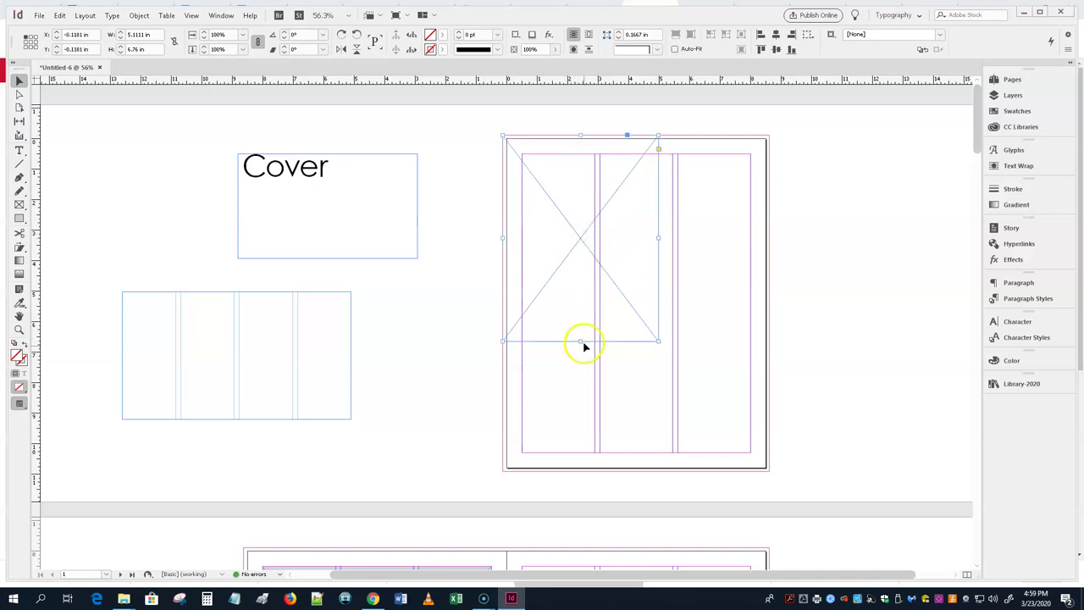
pyautogui.moveTo(579, 343); pyautogui.dragTo(581, 470)
pyautogui.moveTo(659, 303); pyautogui.dragTo(767, 302)
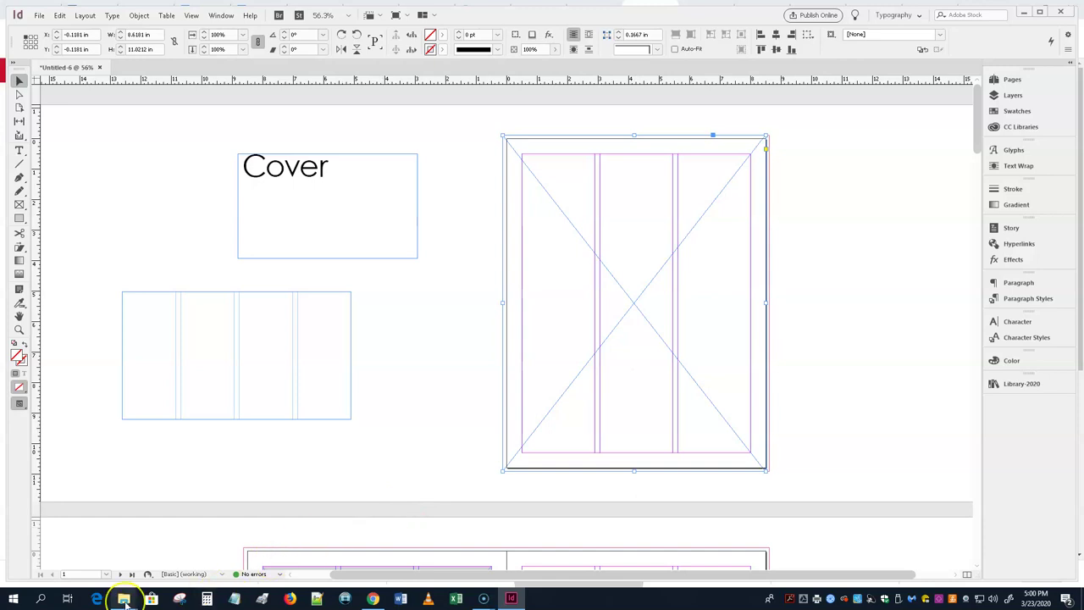
pyautogui.moveTo(125, 600)
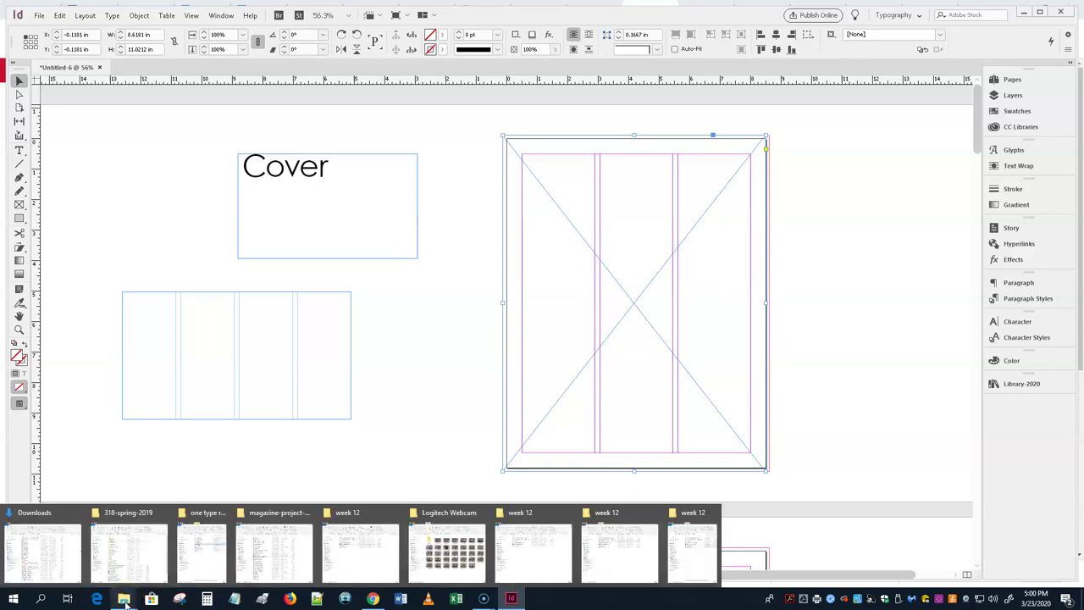
# - Drag montreal mfa.jpg from the magazine-project-318 folder into the cover's bleed-sized frame
pyautogui.click(272, 572)
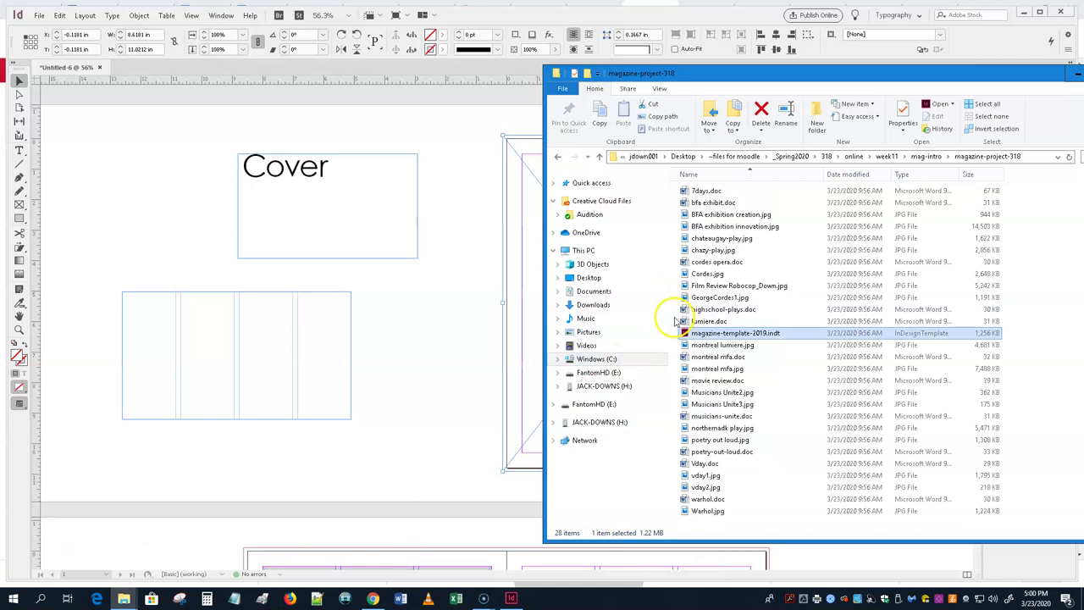
pyautogui.moveTo(745, 77); pyautogui.dragTo(255, 91)
pyautogui.moveTo(641, 319); pyautogui.dragTo(511, 320)
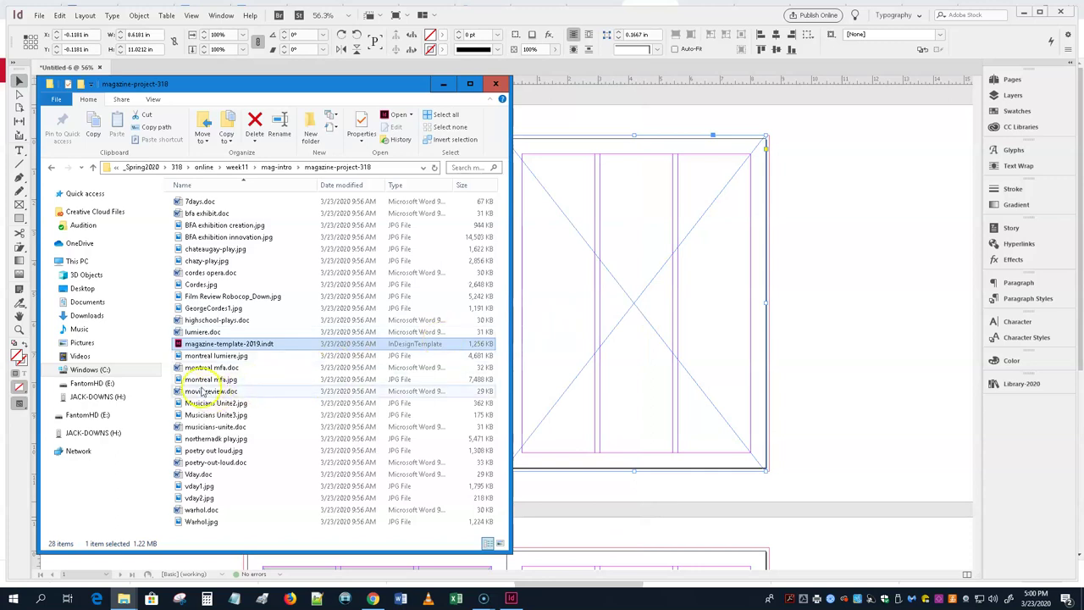
pyautogui.moveTo(210, 381); pyautogui.dragTo(567, 305)
# - Fit the painting proportionally, then fill the frame proportionally and widen the frame to 8.7362 in
pyautogui.click(840, 283)
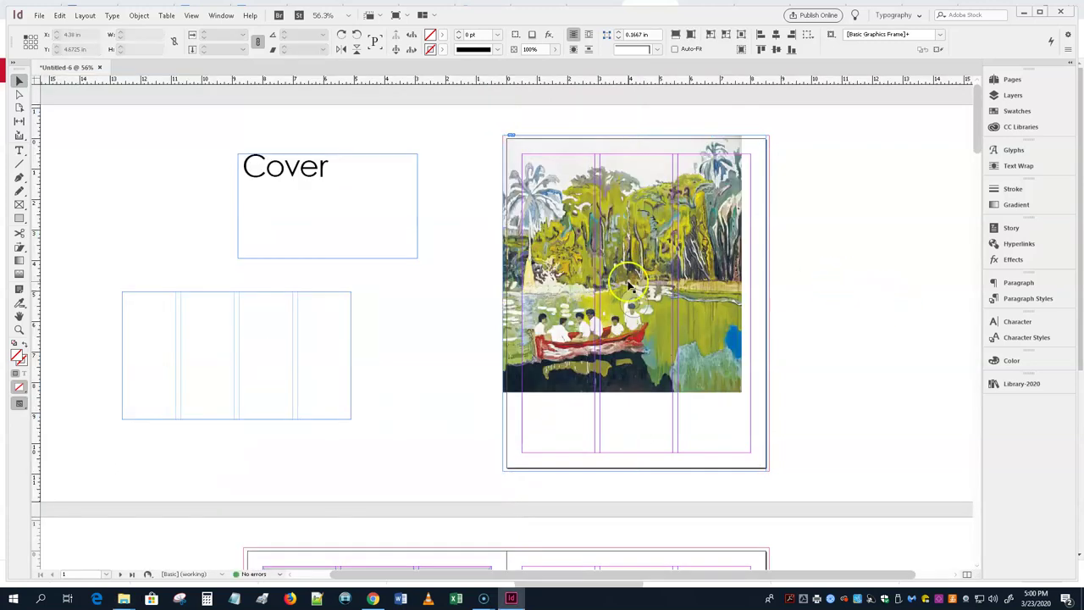
pyautogui.rightClick(618, 284)
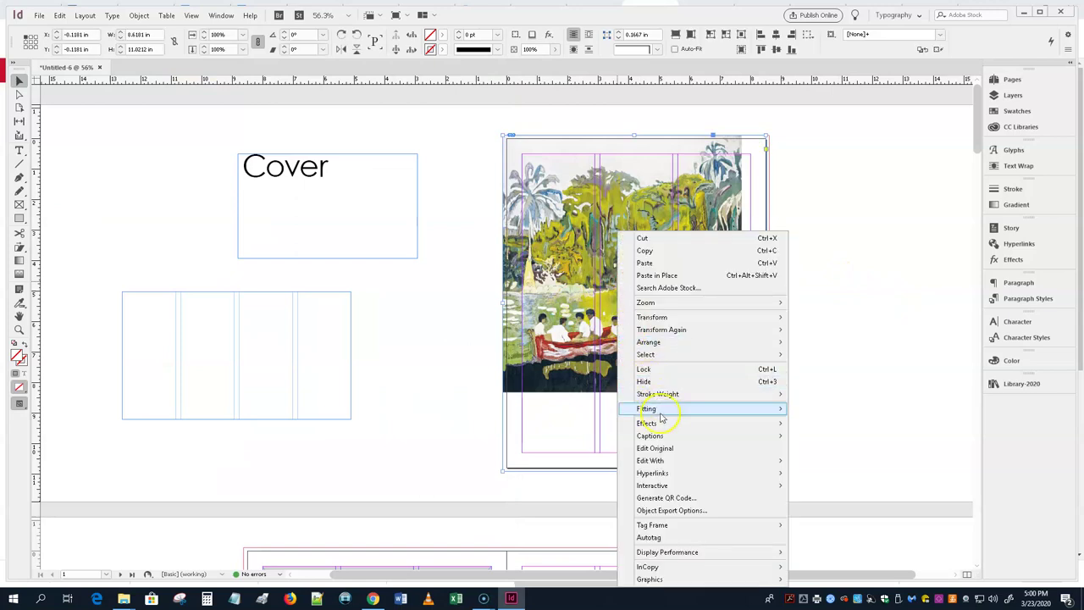
pyautogui.moveTo(660, 414)
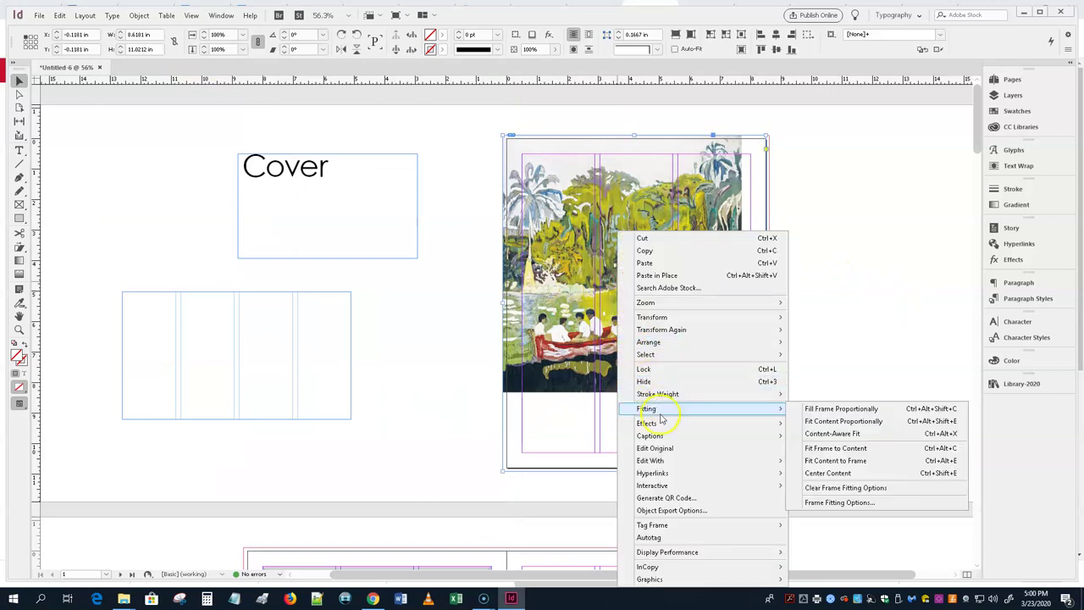
pyautogui.click(865, 422)
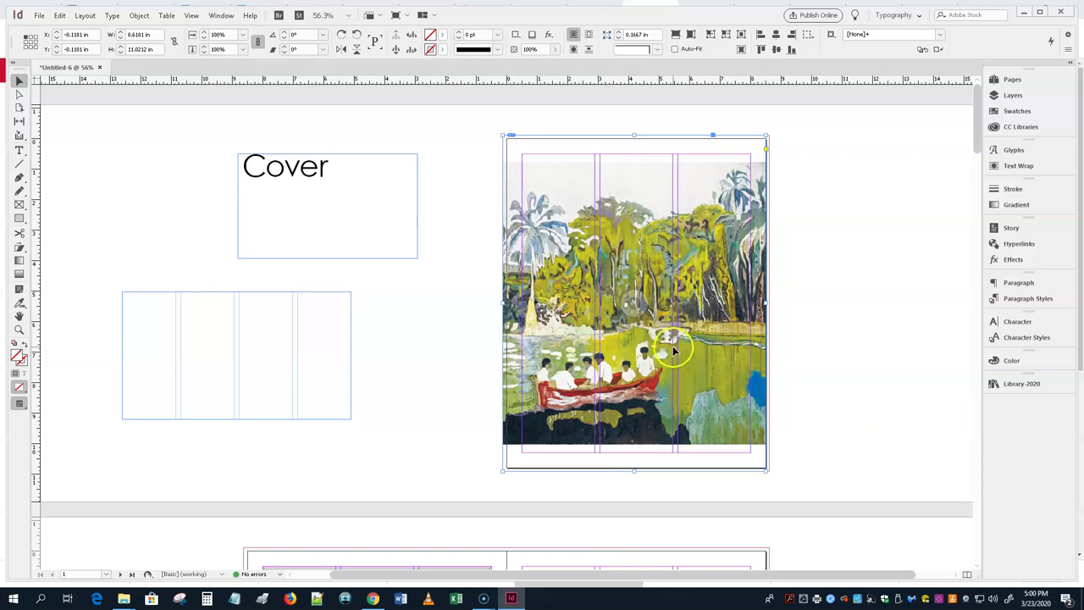
pyautogui.rightClick(674, 350)
pyautogui.moveTo(725, 412)
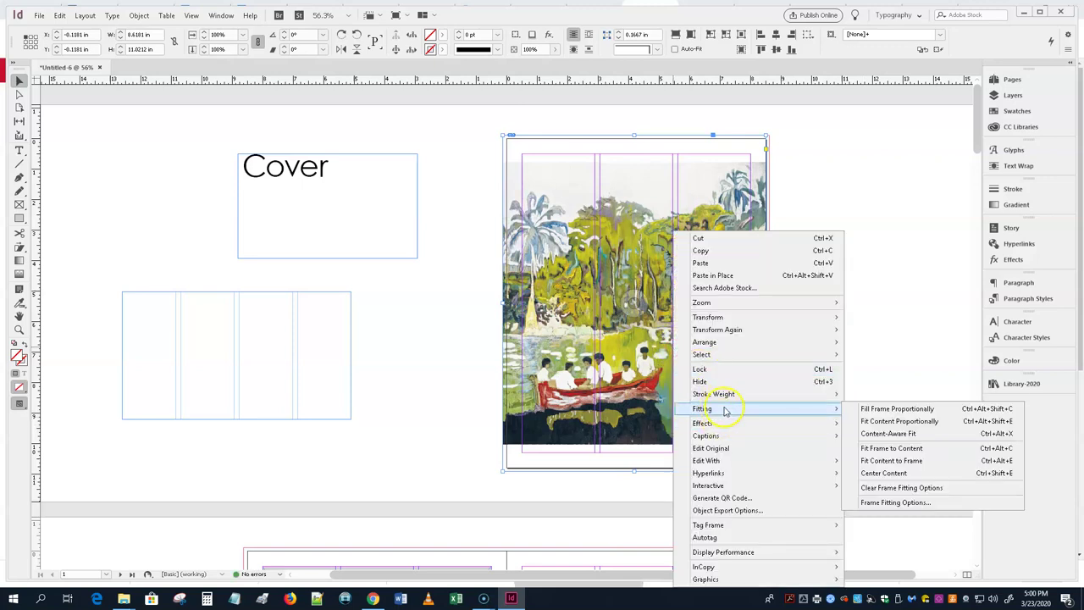
pyautogui.click(881, 409)
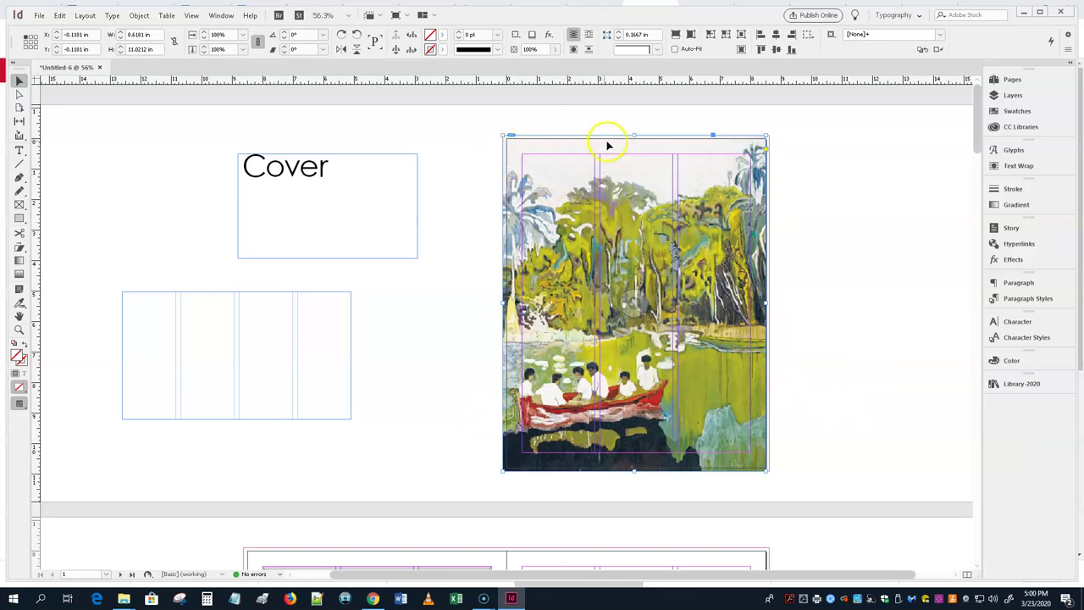
pyautogui.moveTo(767, 304); pyautogui.dragTo(770, 305)
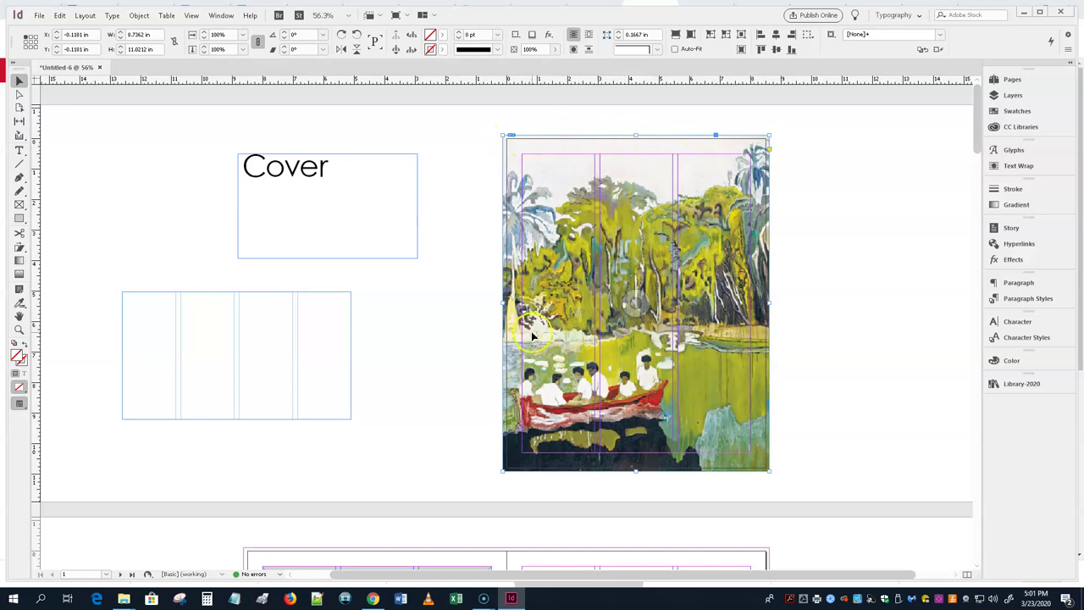
# - Move the painting frame down to Spread 1 and delete both Spread 1 label frames
pyautogui.scroll(-5, 457, 342)
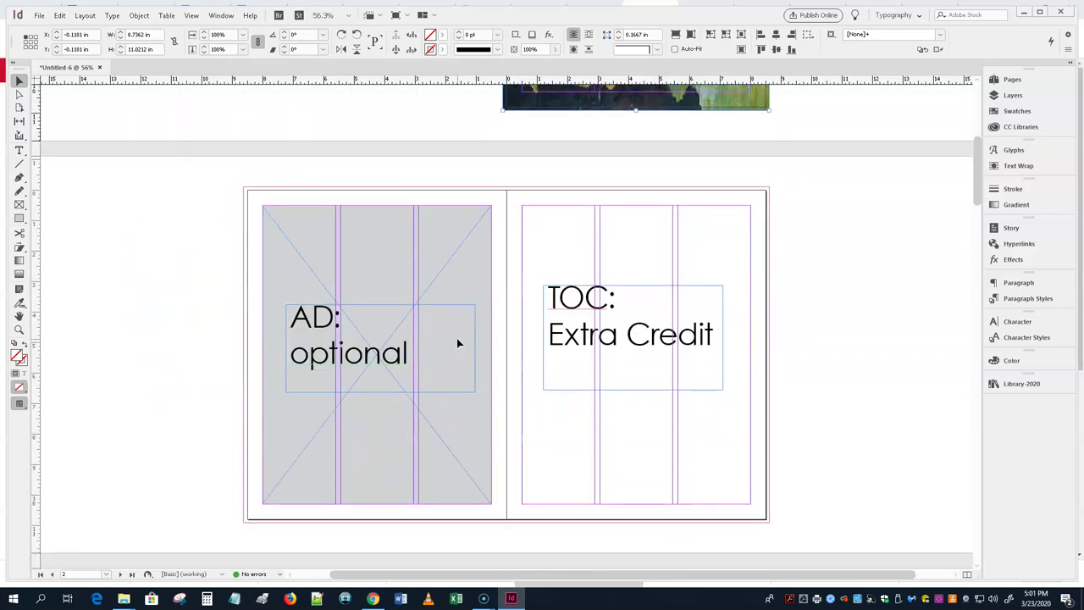
pyautogui.scroll(-2, 504, 298)
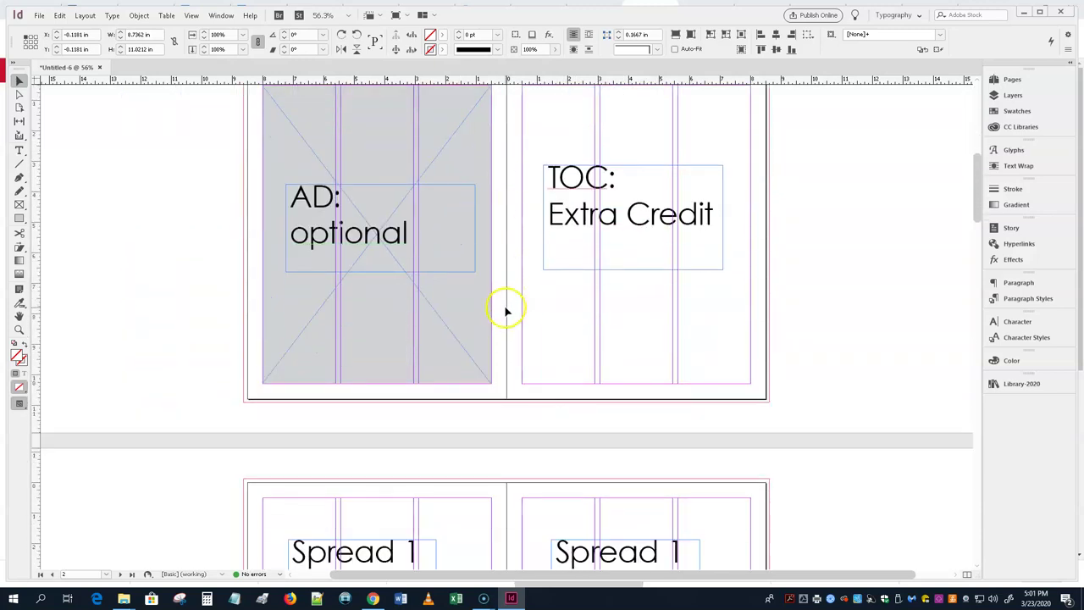
pyautogui.scroll(5, 505, 305)
pyautogui.moveTo(595, 349); pyautogui.dragTo(198, 486)
pyautogui.click(329, 257)
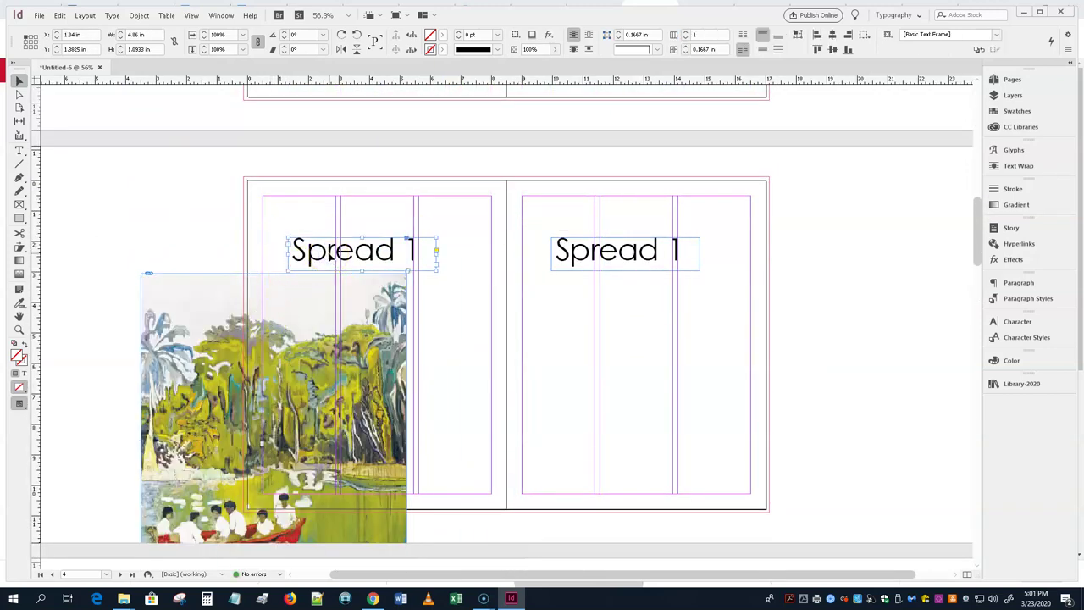
pyautogui.press('Delete')
pyautogui.click(635, 249)
pyautogui.press('Delete')
# - Scale the painting to about 86%, centre it across the fold at 8.0044 × 7.5 in, and fill proportionally
pyautogui.click(235, 383)
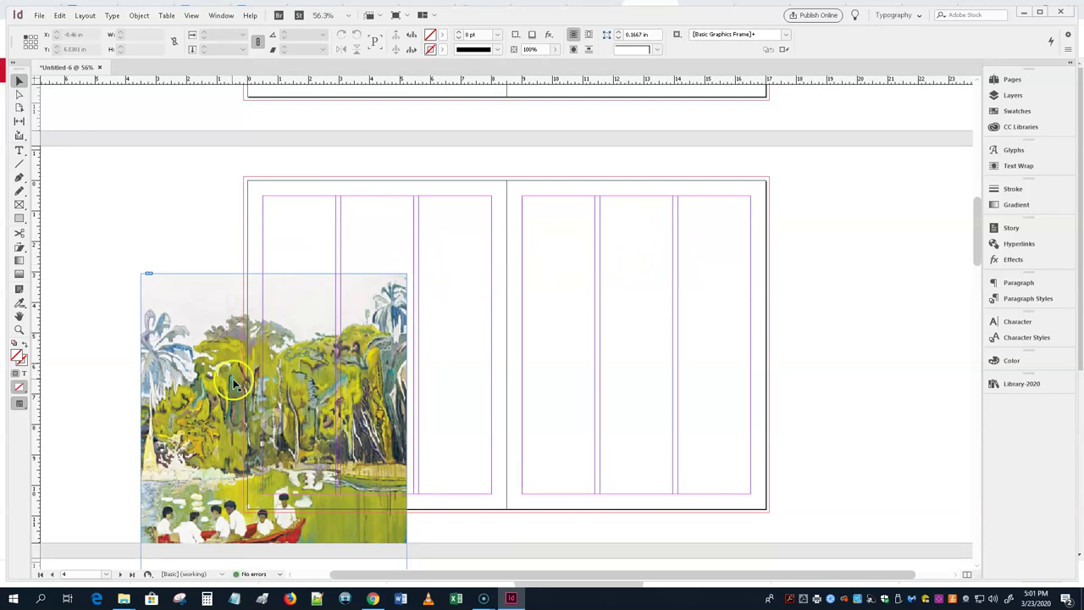
pyautogui.moveTo(203, 373); pyautogui.dragTo(583, 294)
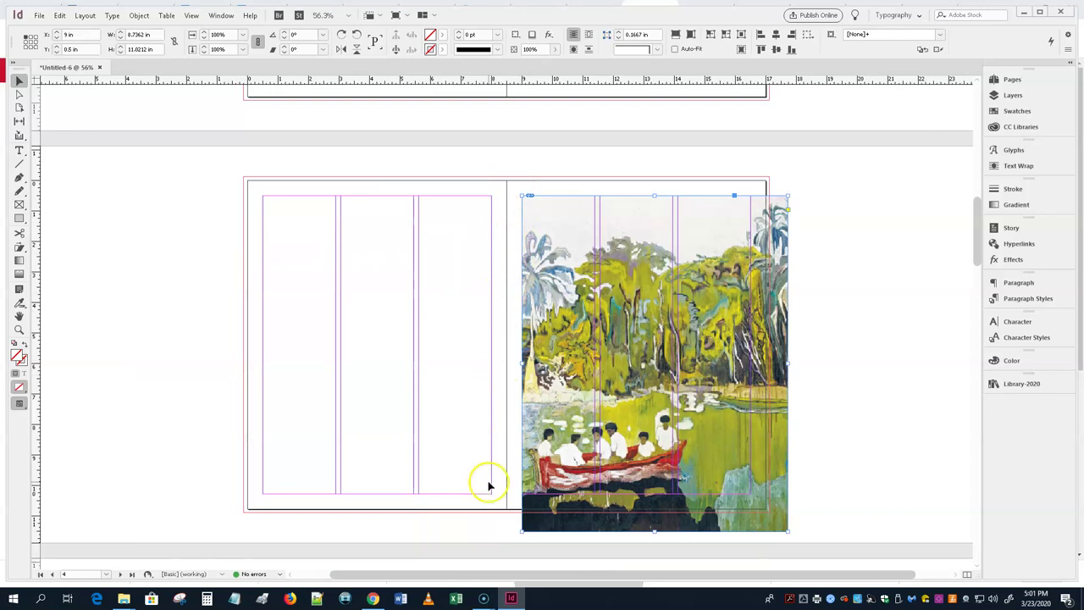
pyautogui.moveTo(787, 532); pyautogui.dragTo(724, 489)
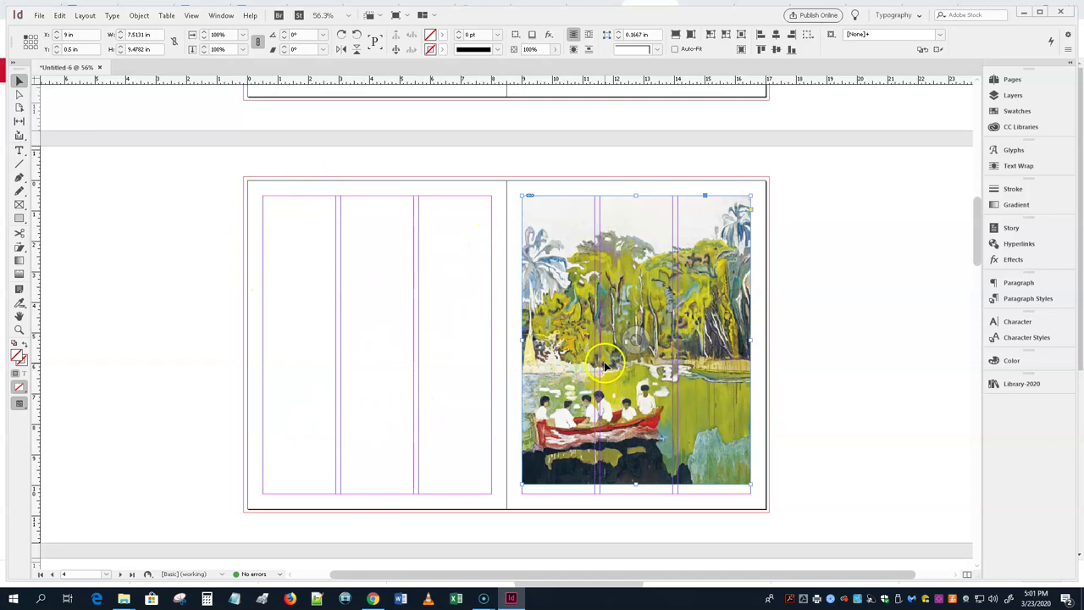
pyautogui.moveTo(527, 343); pyautogui.dragTo(407, 347)
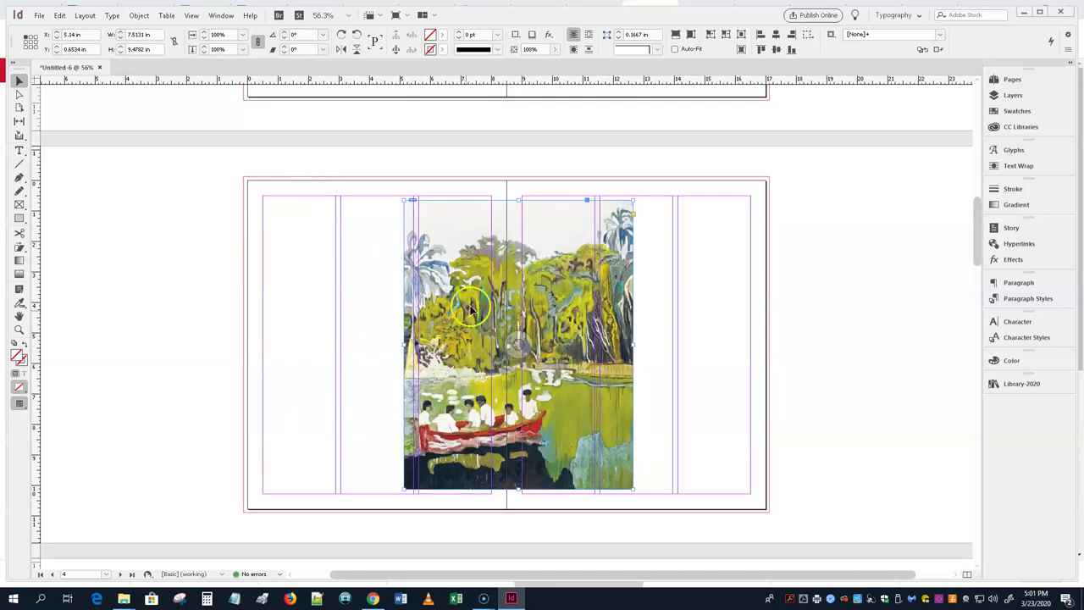
pyautogui.moveTo(517, 201); pyautogui.dragTo(516, 246)
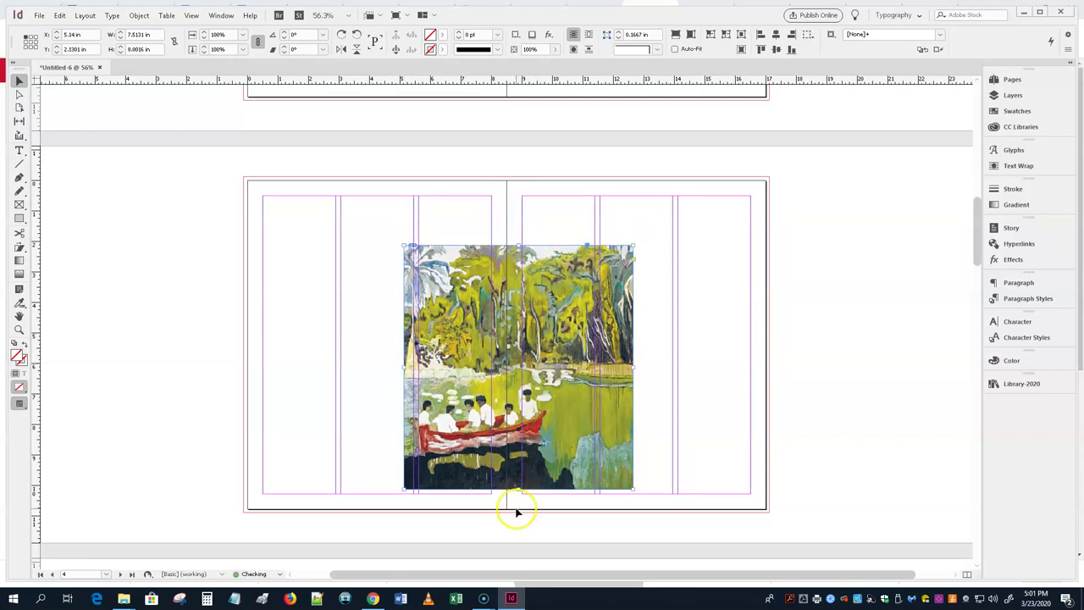
pyautogui.moveTo(519, 475); pyautogui.dragTo(519, 474)
pyautogui.moveTo(635, 363); pyautogui.dragTo(672, 365)
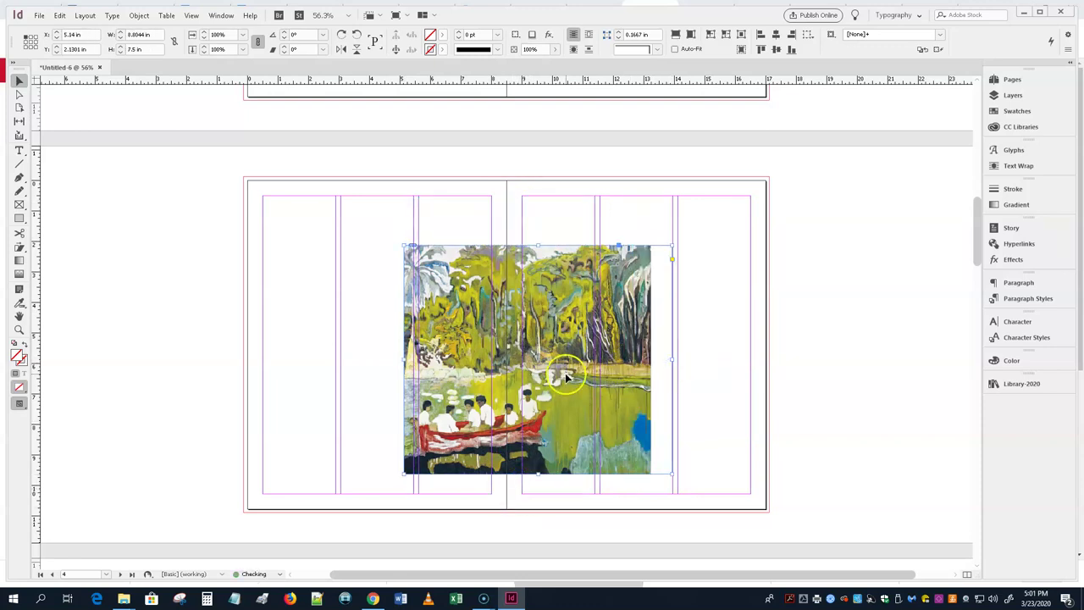
pyautogui.rightClick(575, 336)
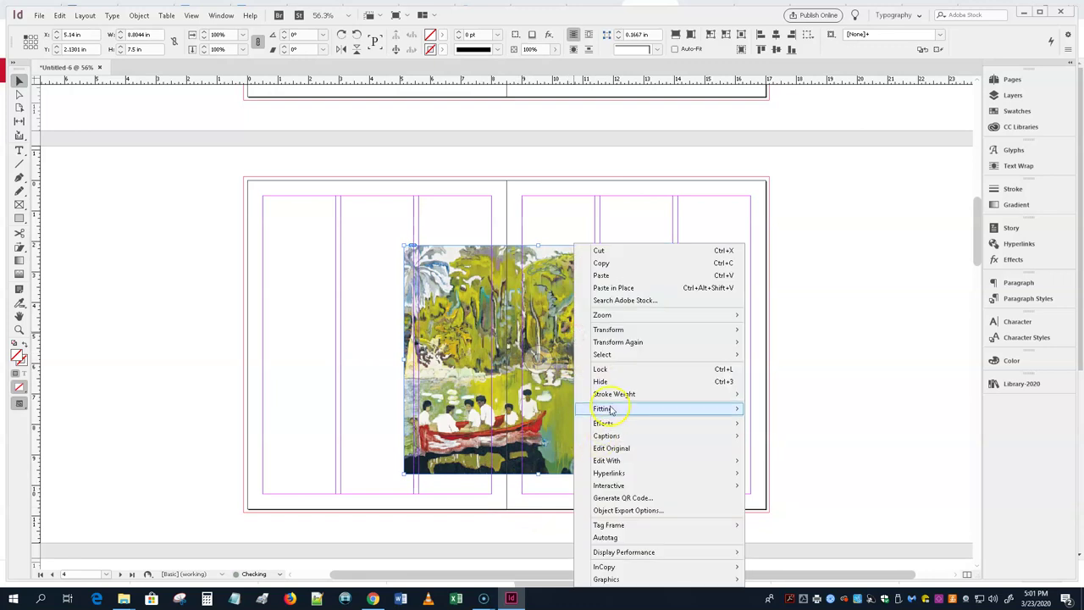
pyautogui.moveTo(609, 410)
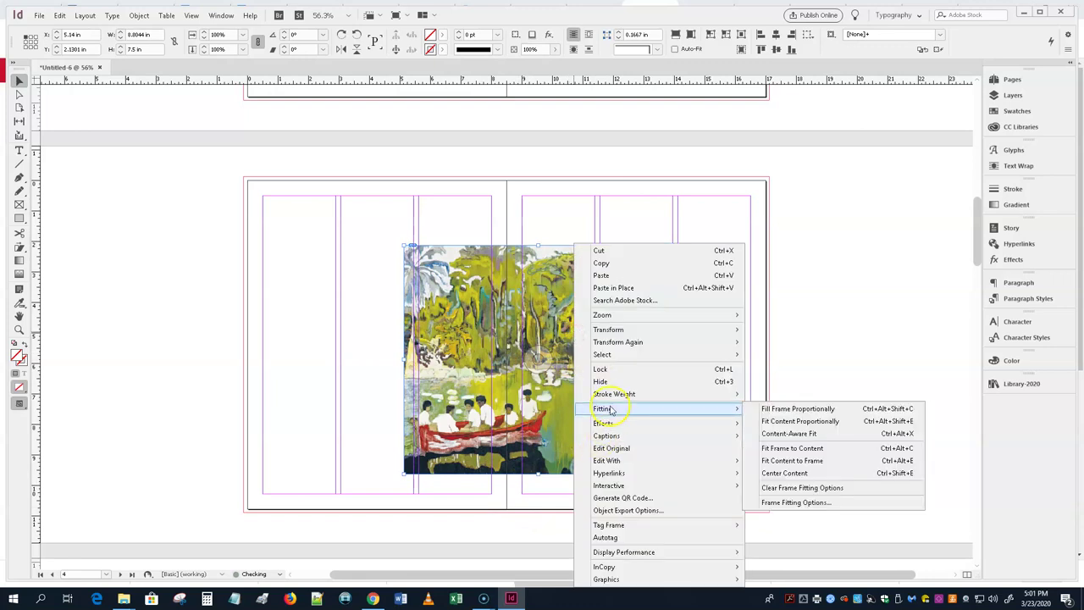
pyautogui.click(856, 410)
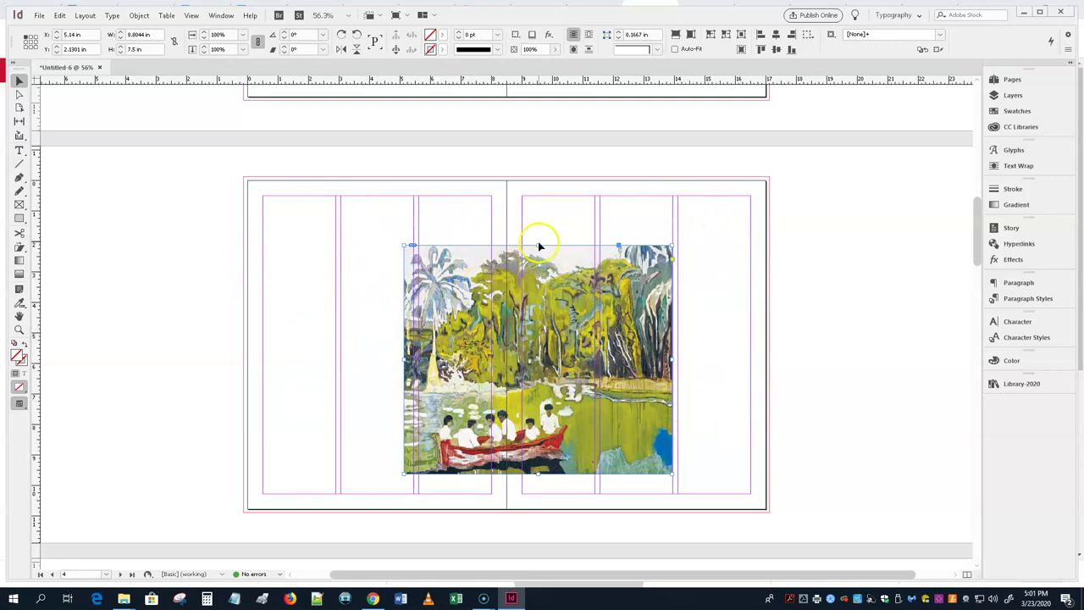
# - Enlarge the painting frame from the left page's third column to the right page's edge at 11.507 × 8.7099 in, then fill proportionally
pyautogui.moveTo(538, 245); pyautogui.dragTo(536, 195)
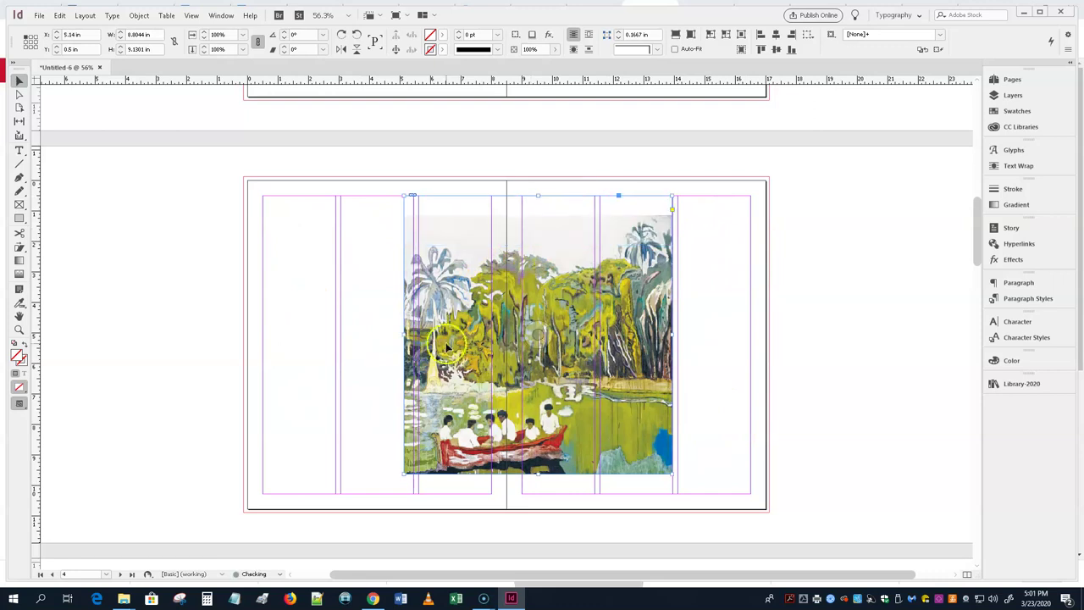
pyautogui.moveTo(406, 334); pyautogui.dragTo(419, 336)
pyautogui.moveTo(545, 474); pyautogui.dragTo(546, 494)
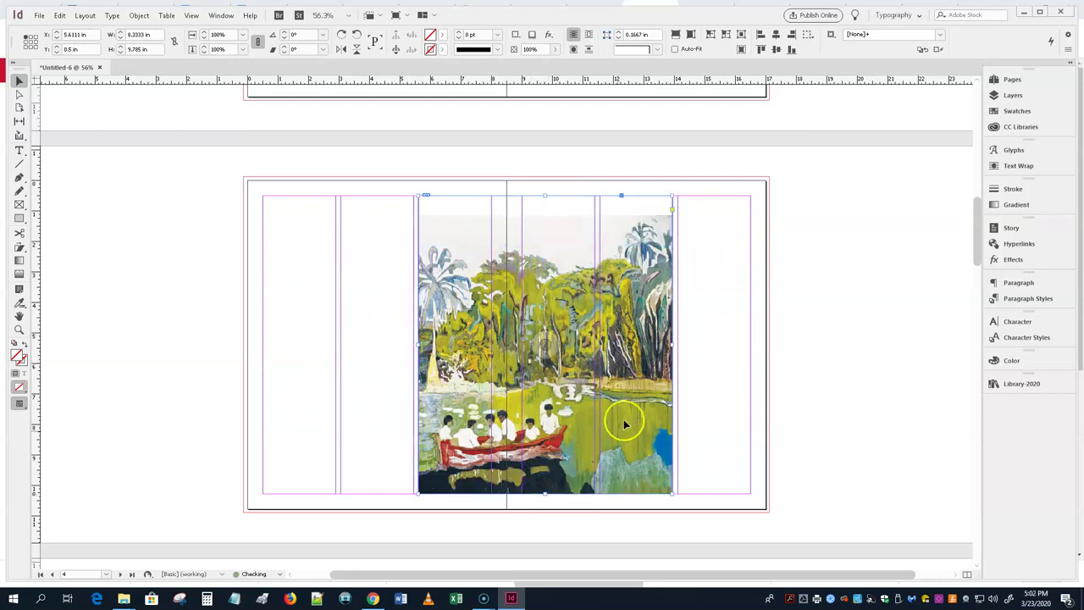
pyautogui.moveTo(672, 345); pyautogui.dragTo(771, 346)
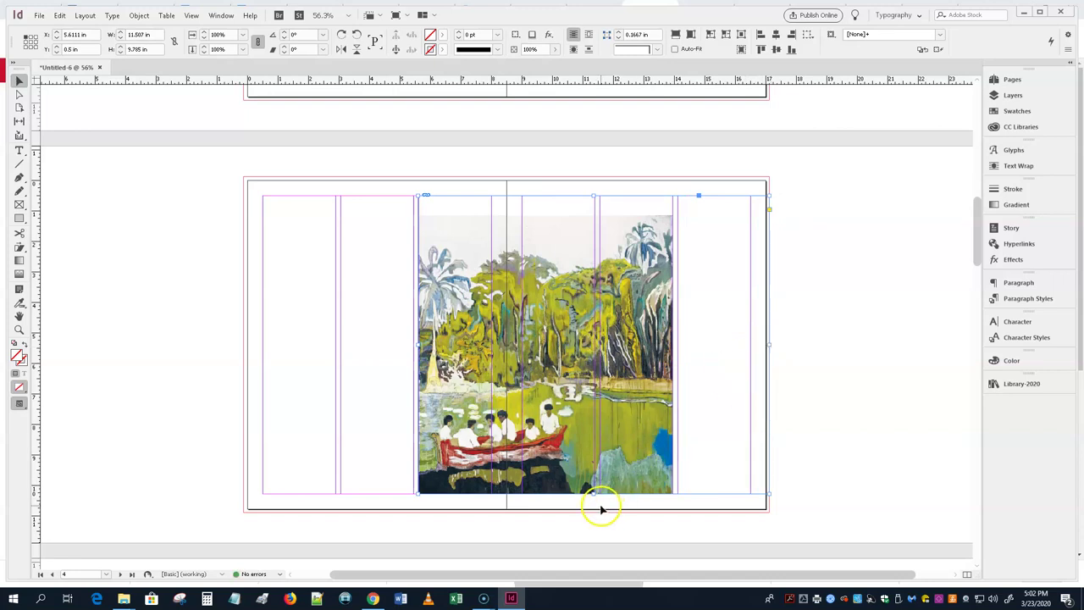
pyautogui.moveTo(593, 494); pyautogui.dragTo(595, 470)
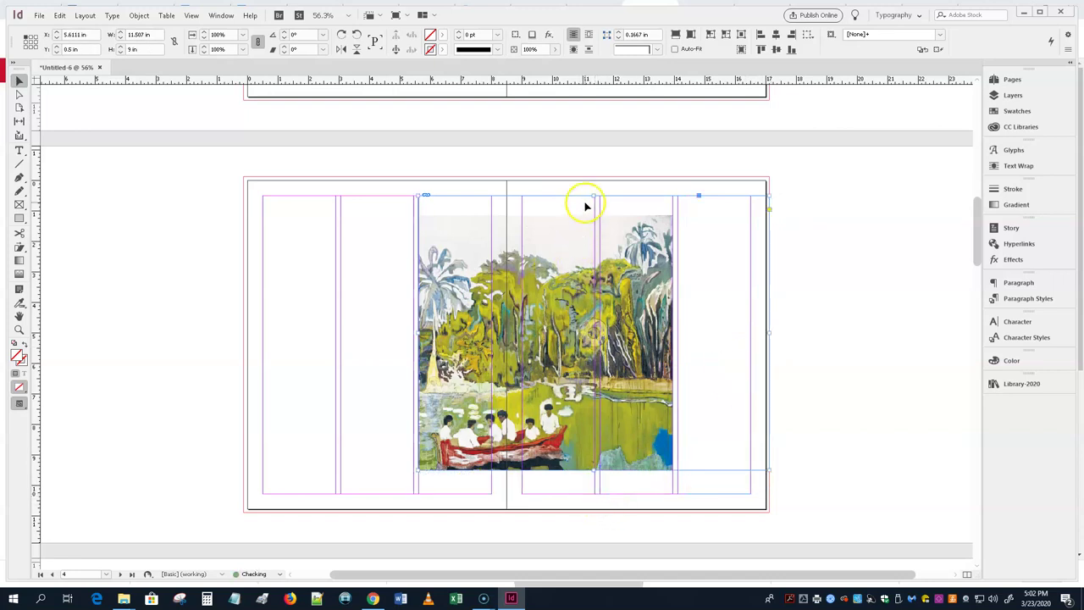
pyautogui.moveTo(591, 195); pyautogui.dragTo(593, 205)
pyautogui.rightClick(581, 251)
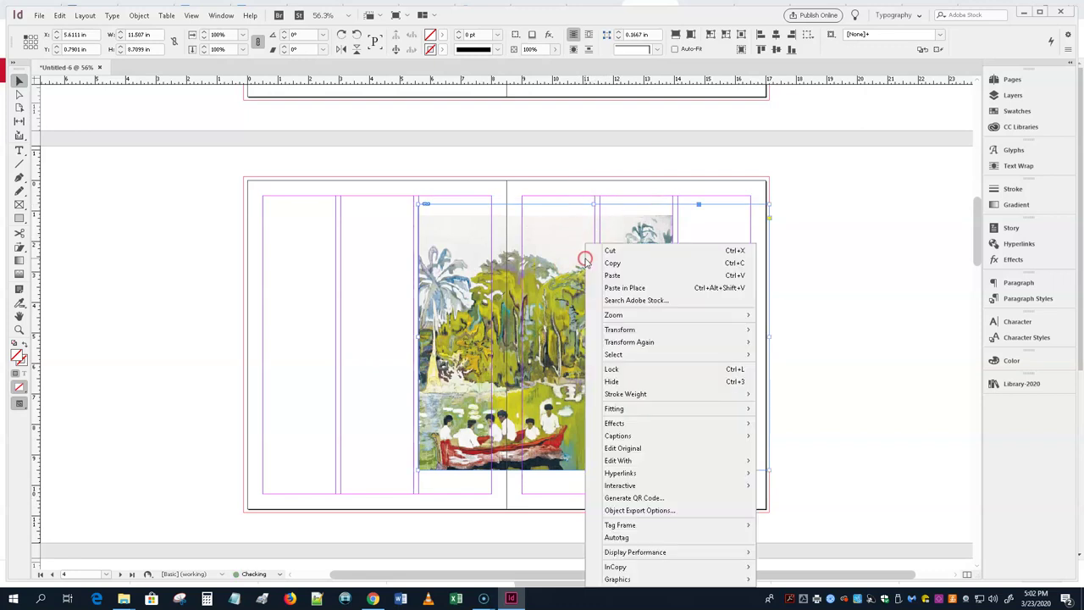
pyautogui.moveTo(637, 412)
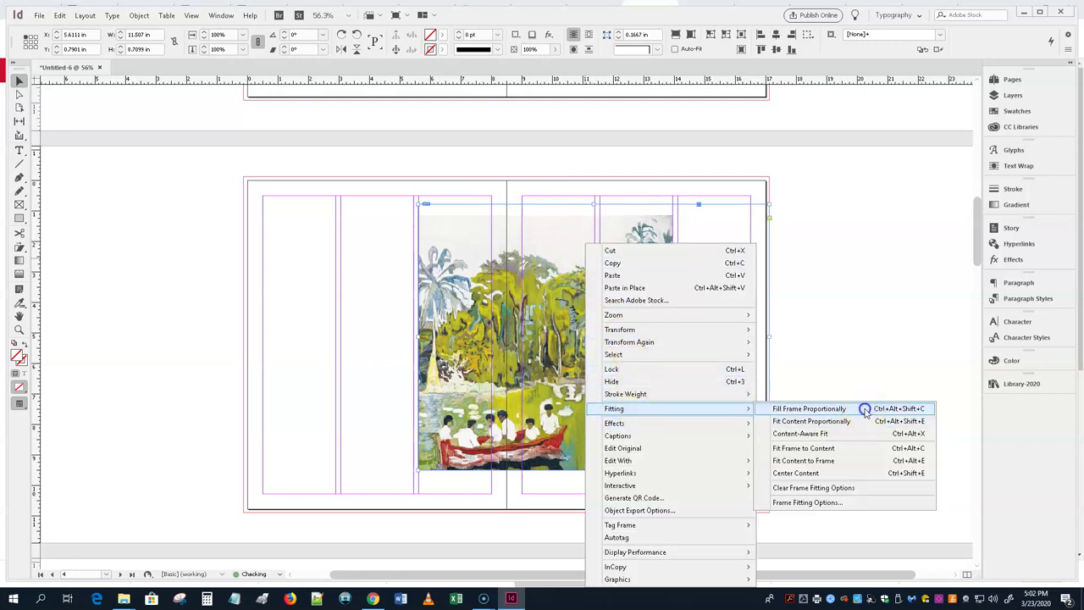
pyautogui.click(865, 410)
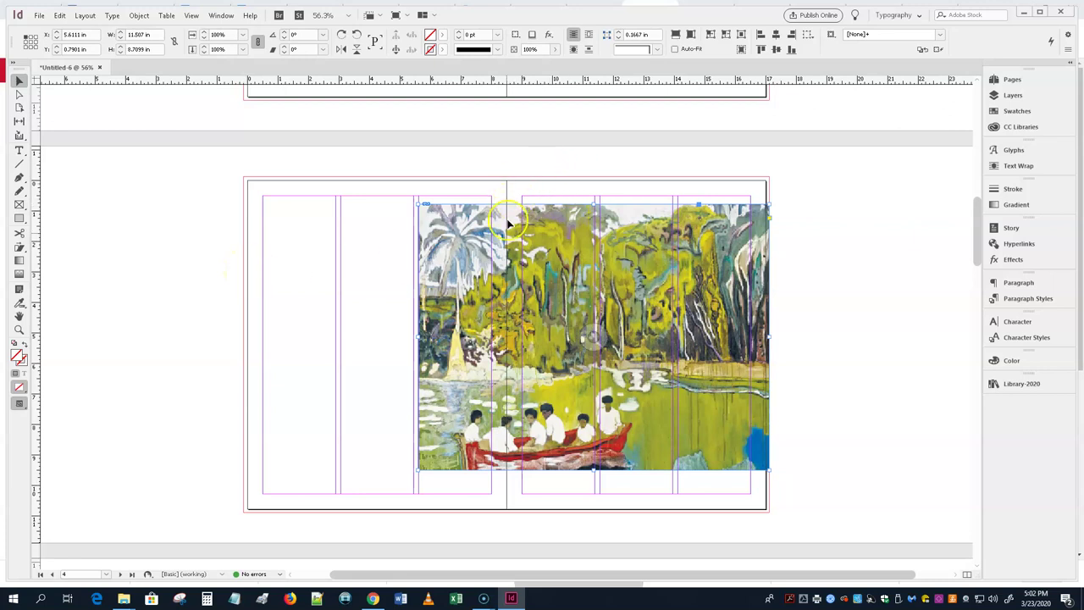
# - Scroll through the later spreads past Spread 2, then bring Chrome's Moodle course folder to the front
pyautogui.scroll(-4, 225, 414)
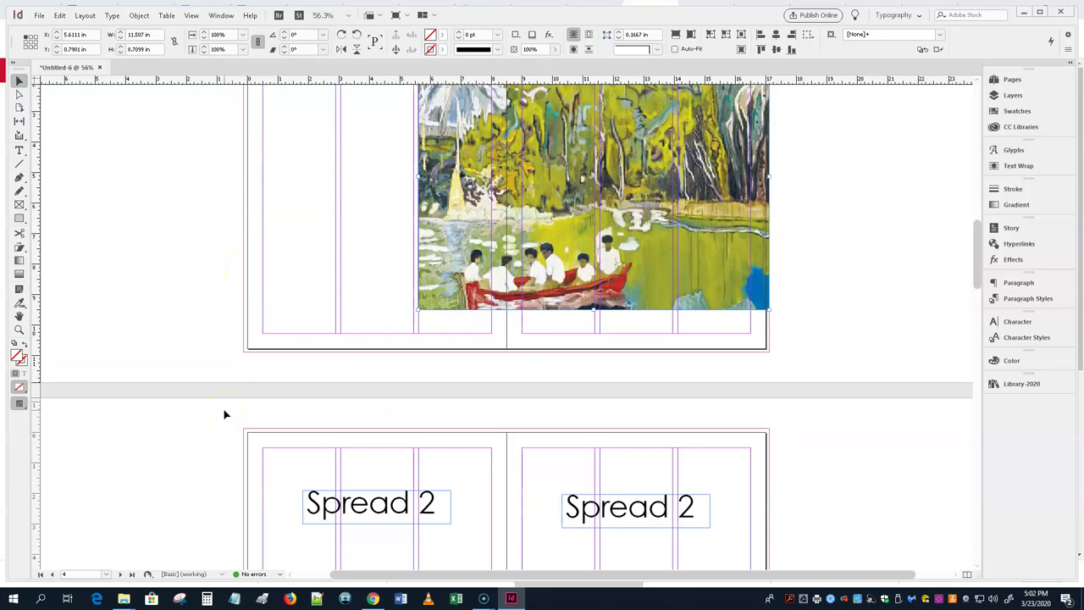
pyautogui.scroll(-8, 225, 415)
pyautogui.scroll(11, 225, 409)
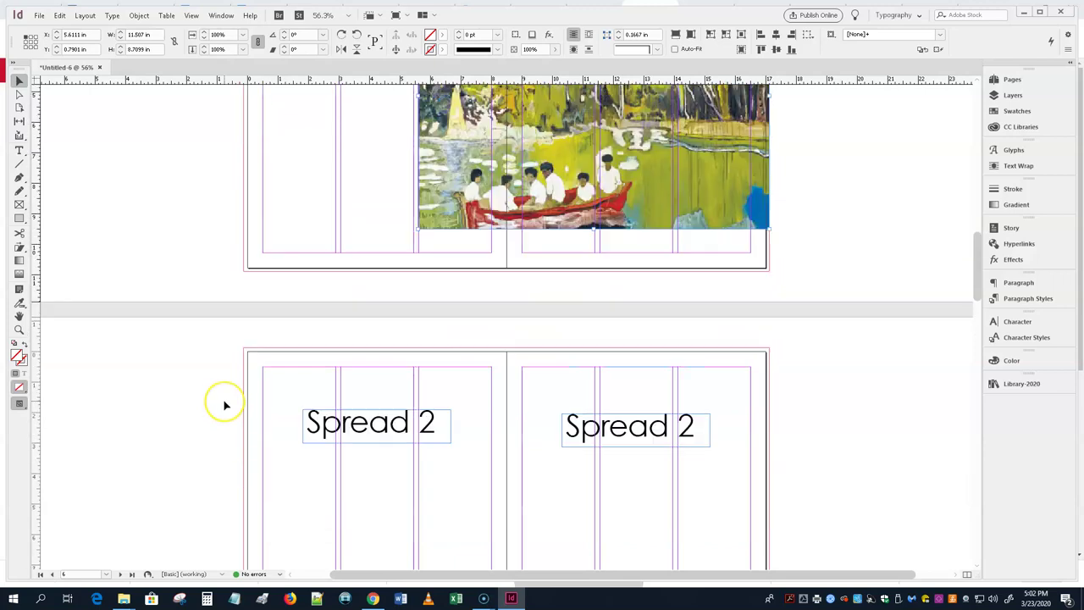
pyautogui.scroll(-7, 224, 405)
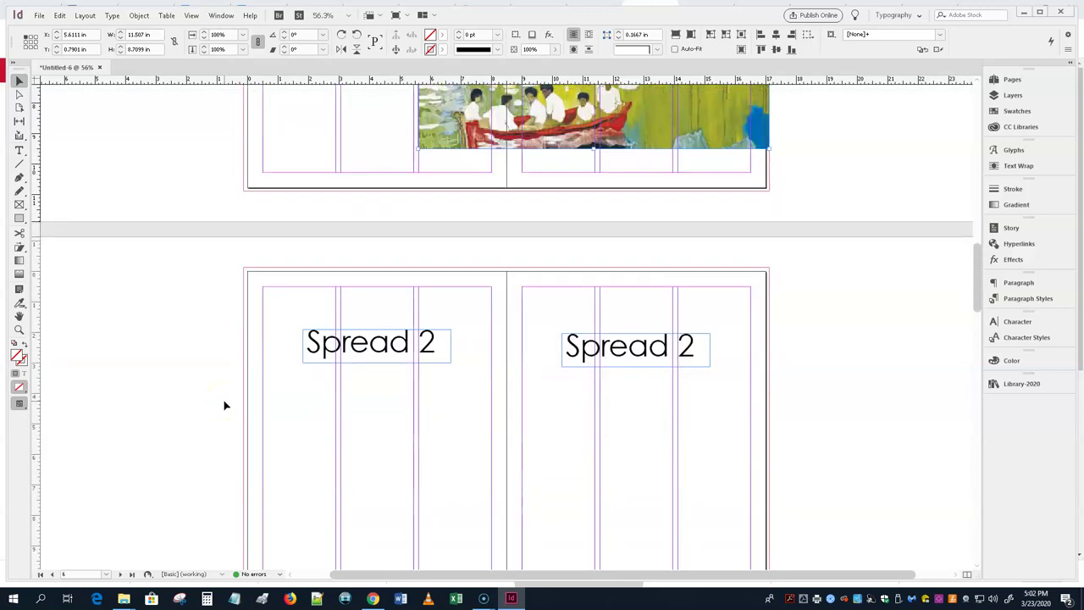
pyautogui.scroll(-4, 225, 405)
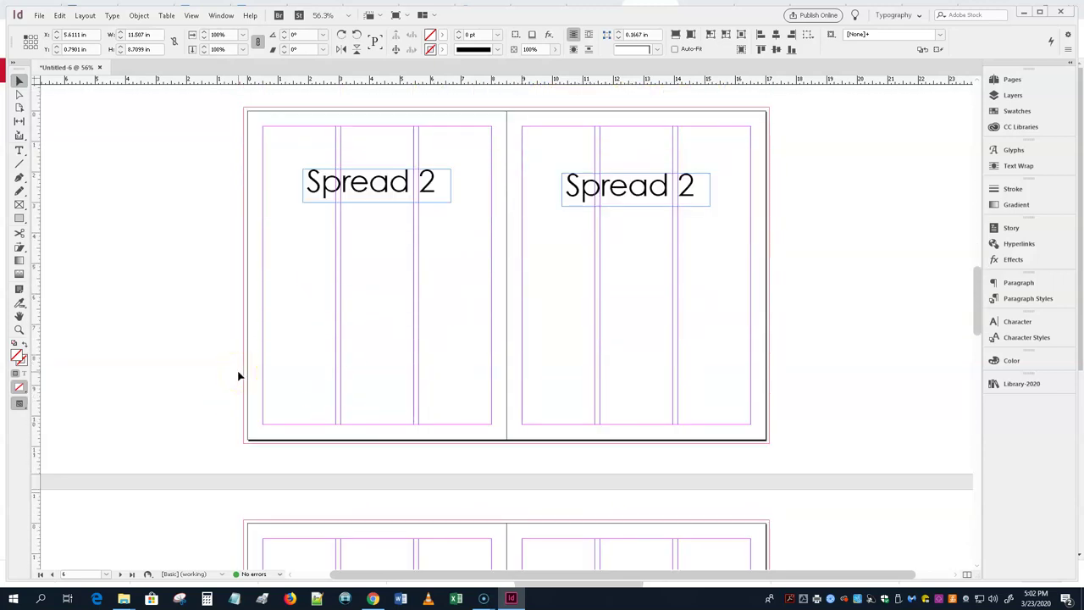
pyautogui.scroll(8, 308, 339)
pyautogui.scroll(-12, 307, 339)
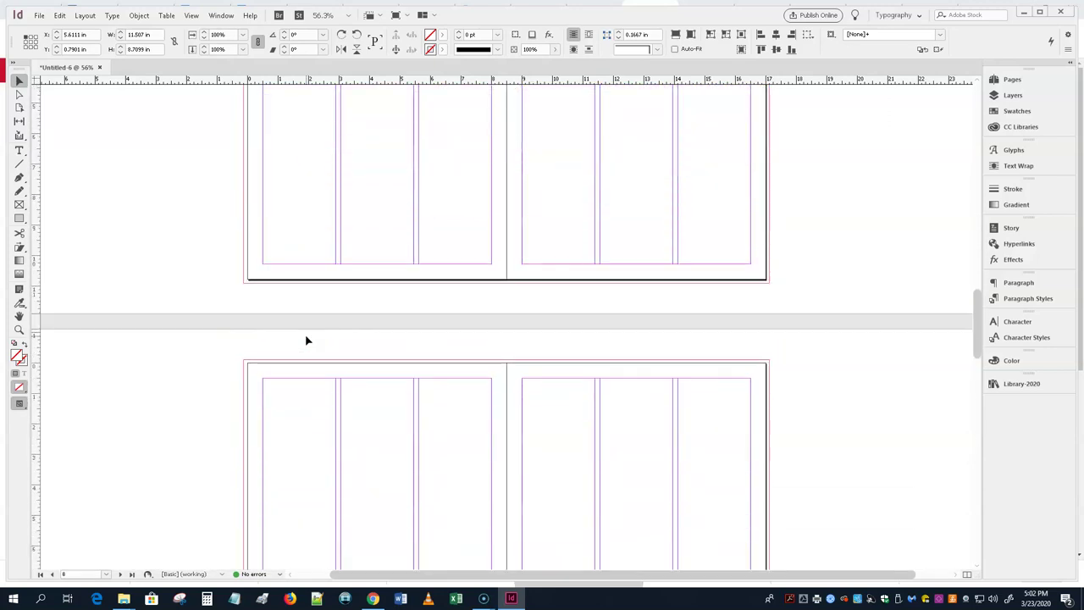
pyautogui.scroll(-15, 308, 339)
pyautogui.scroll(20, 268, 346)
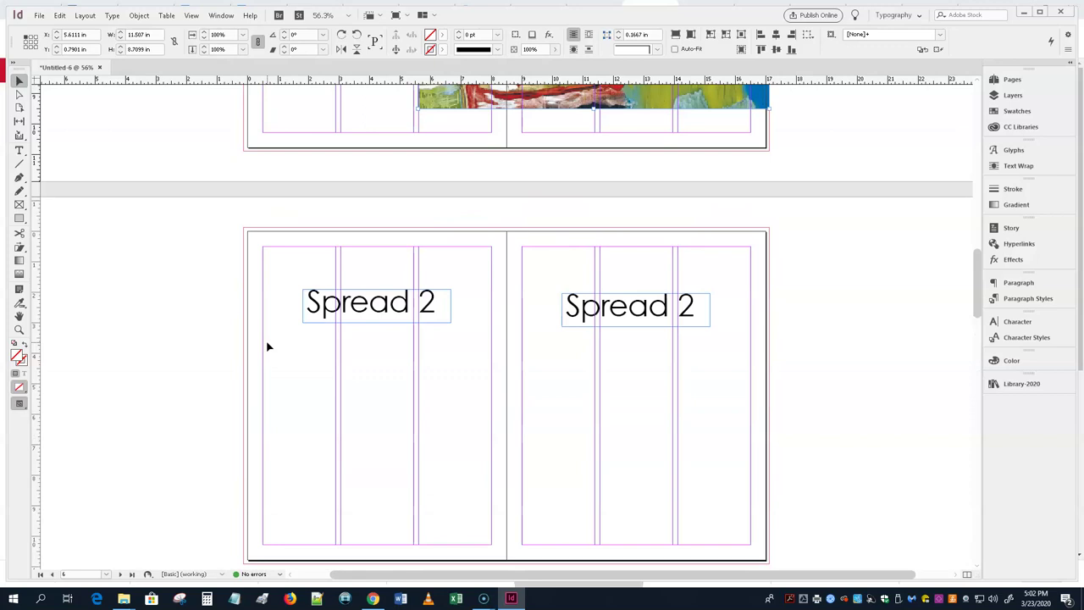
pyautogui.scroll(5, 268, 347)
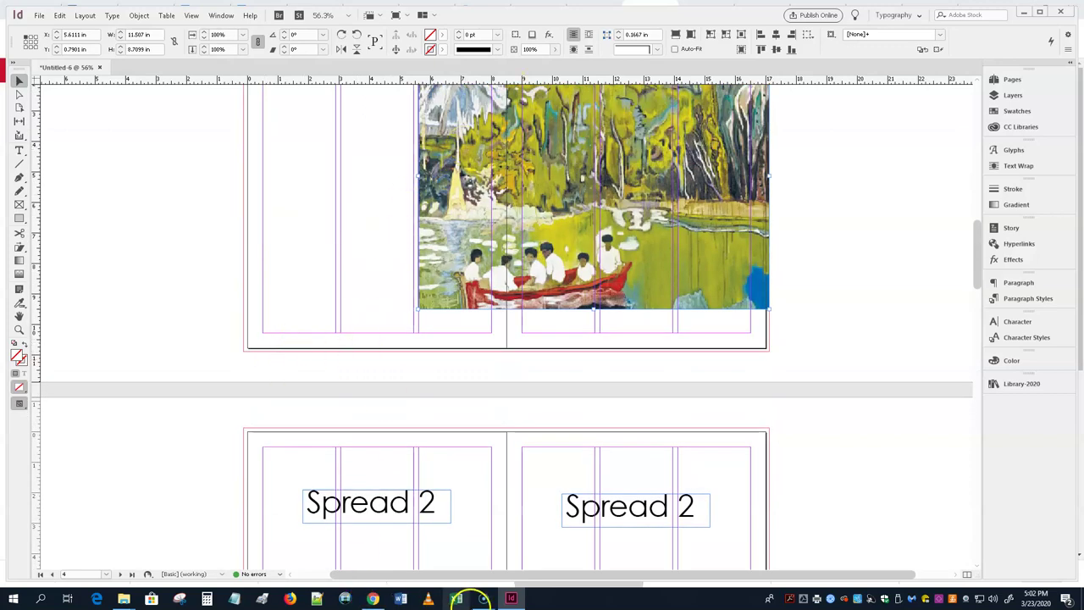
pyautogui.click(373, 599)
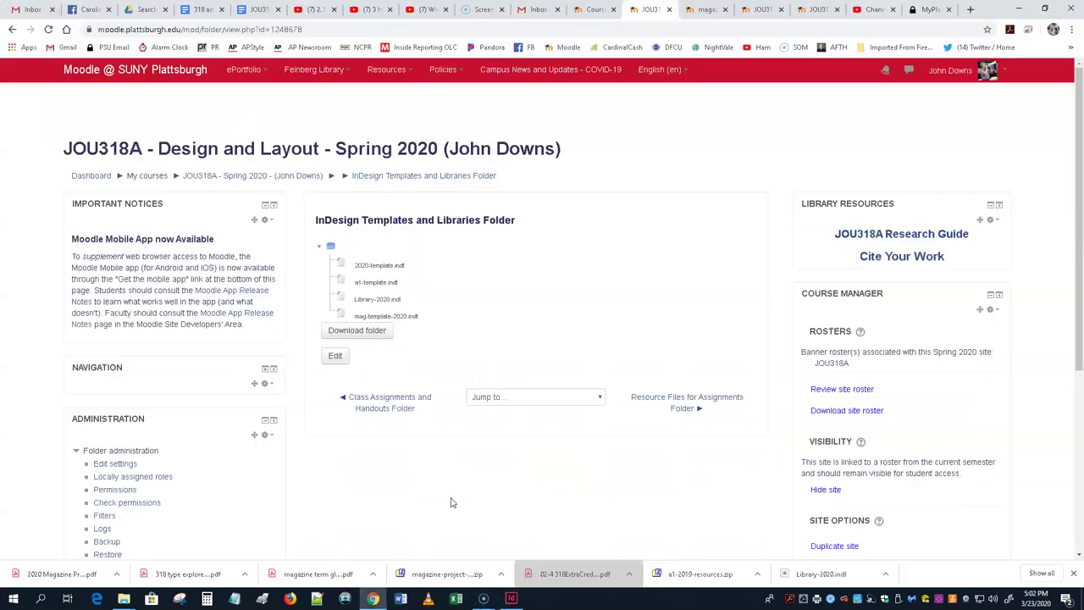
# - Review the magazine project assignment PDF in Moodle, then return to the InDesign layout
pyautogui.click(598, 13)
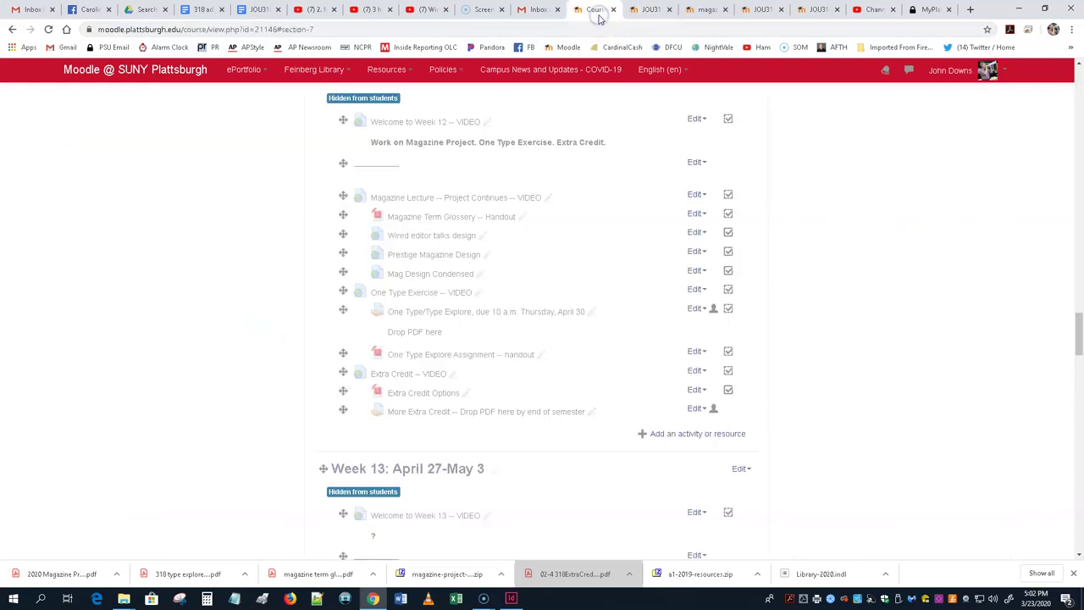
pyautogui.click(652, 10)
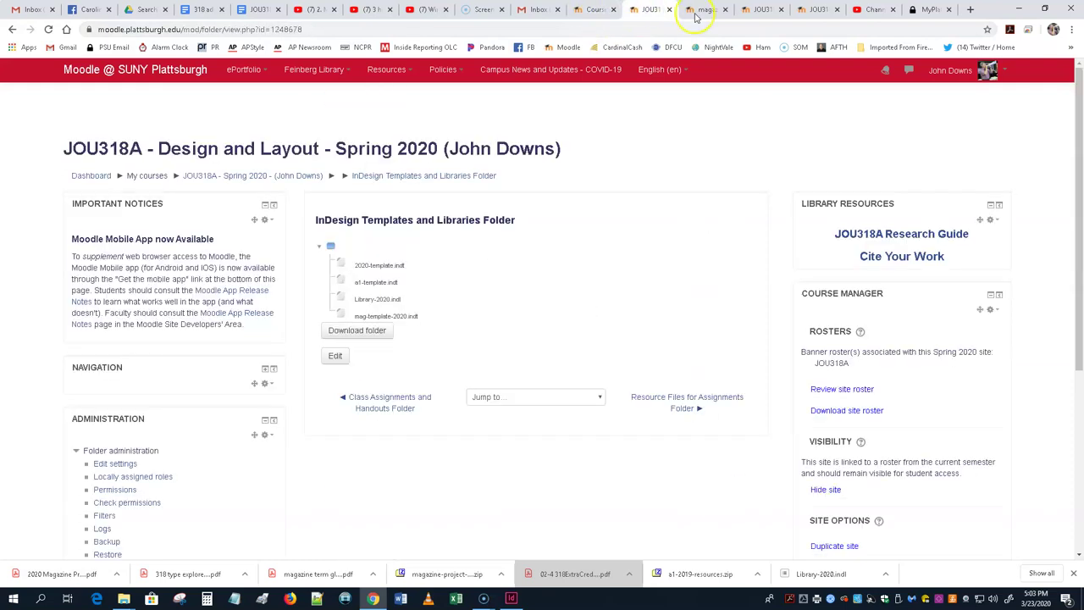
pyautogui.click(696, 10)
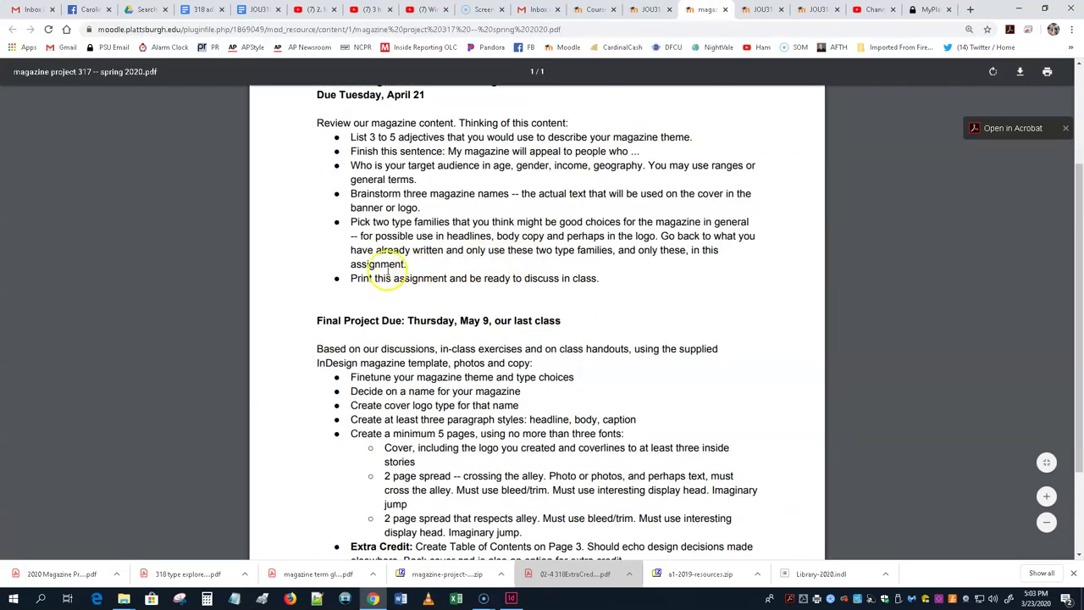
pyautogui.scroll(-3, 378, 278)
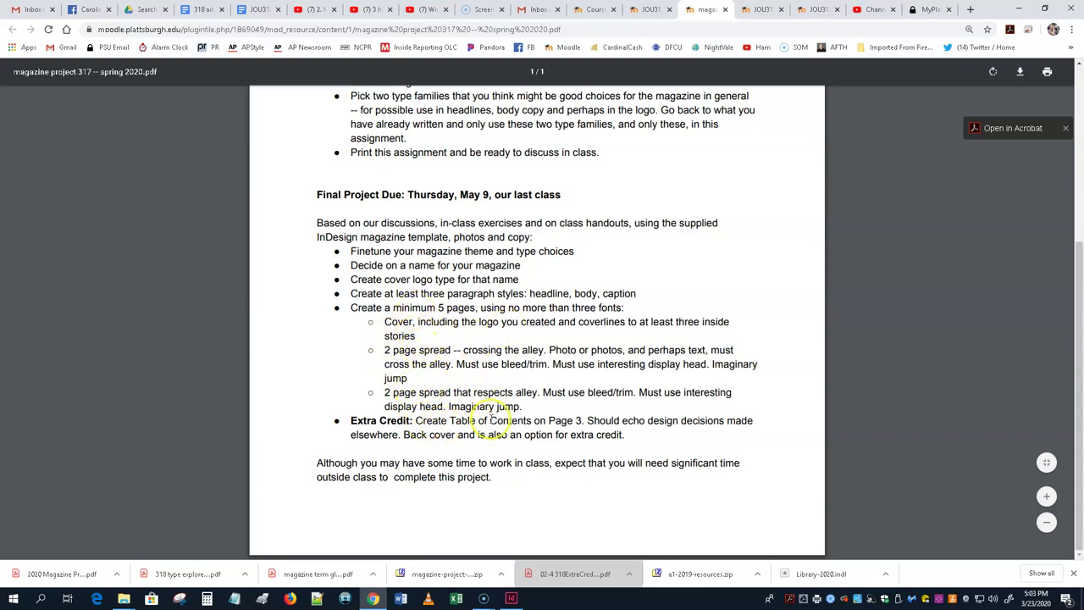
pyautogui.click(511, 598)
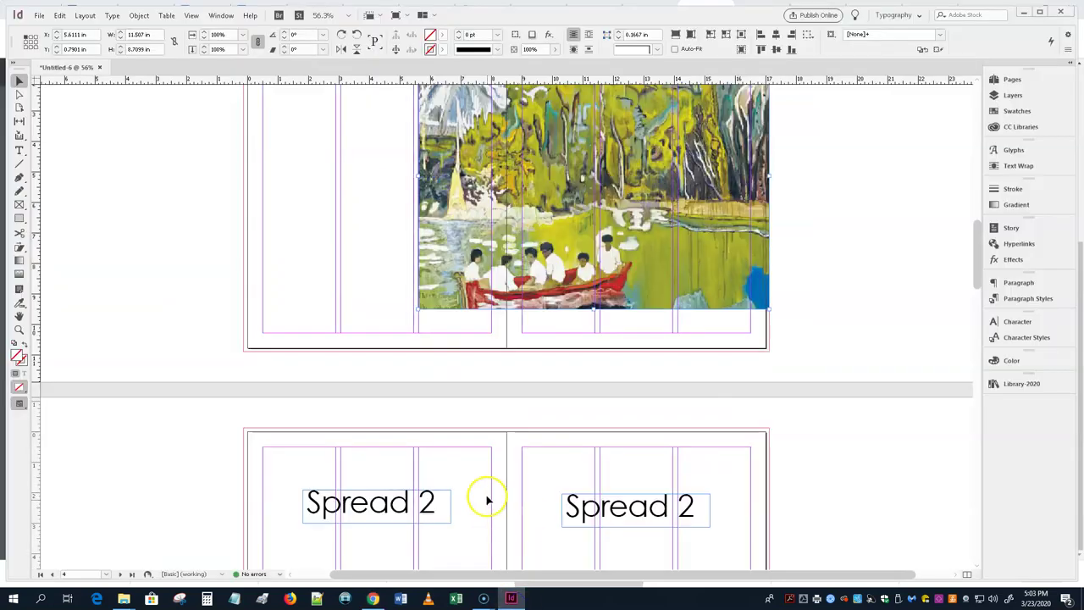
# - Scroll the document to the page 4 spread with the red boat painting
pyautogui.scroll(5, 464, 411)
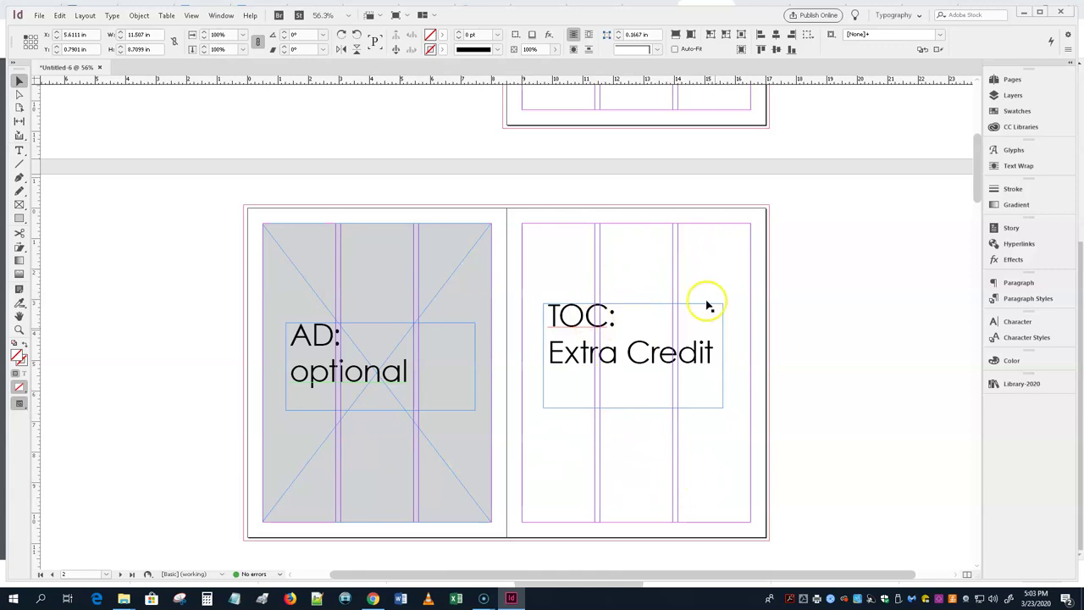
pyautogui.scroll(5, 665, 305)
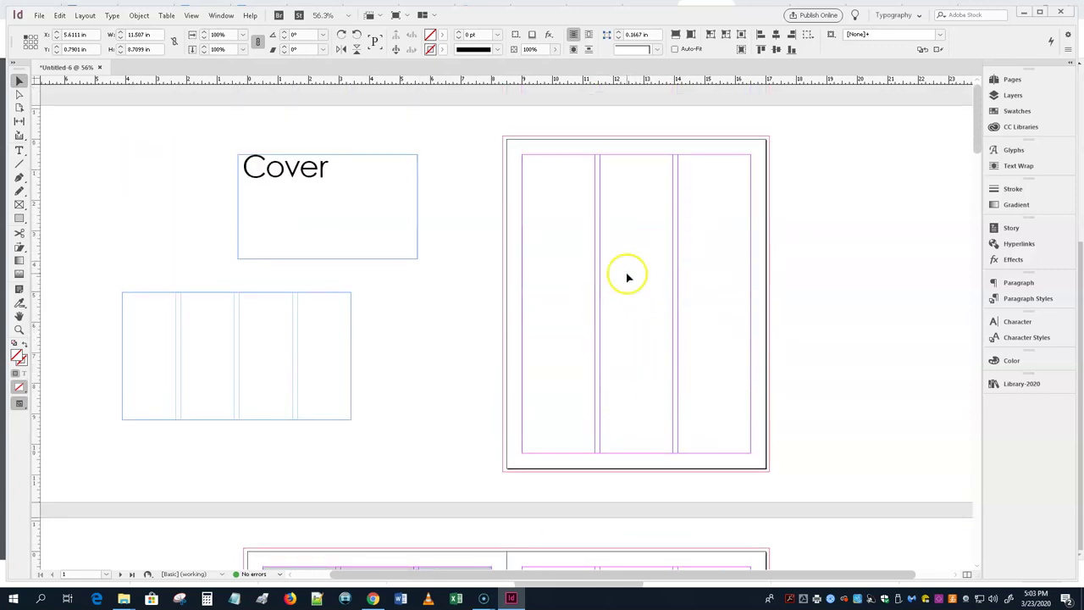
pyautogui.scroll(-6, 629, 280)
pyautogui.scroll(-15, 625, 326)
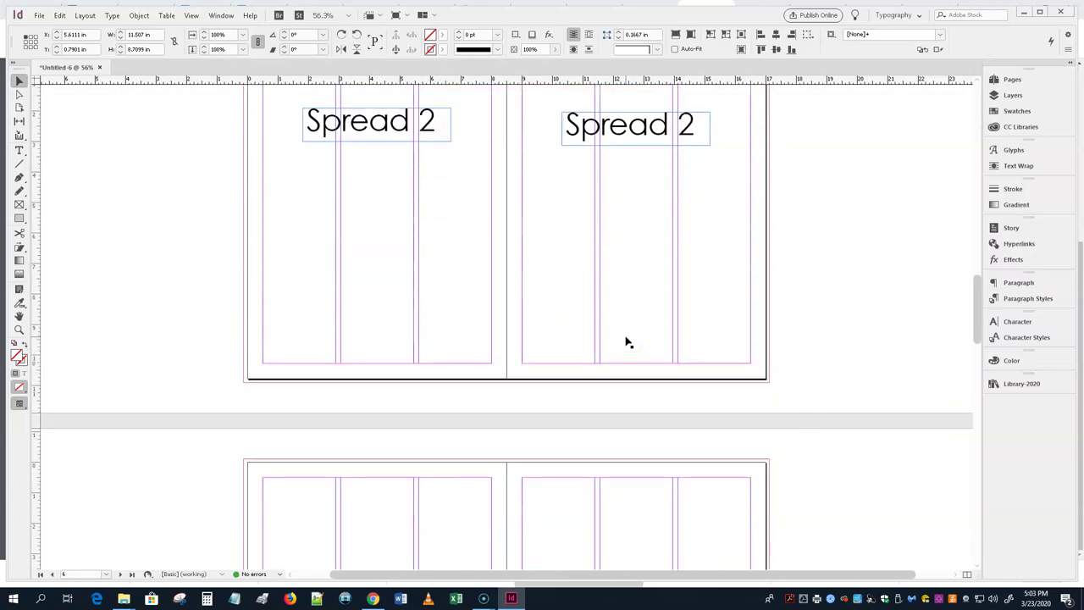
pyautogui.scroll(-10, 621, 332)
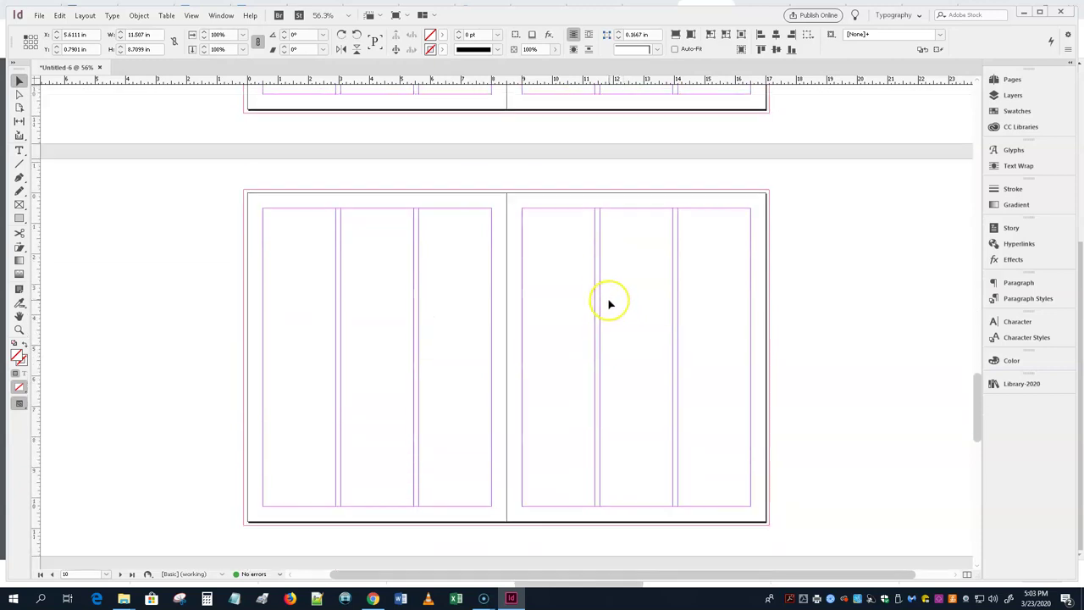
pyautogui.scroll(-9, 609, 305)
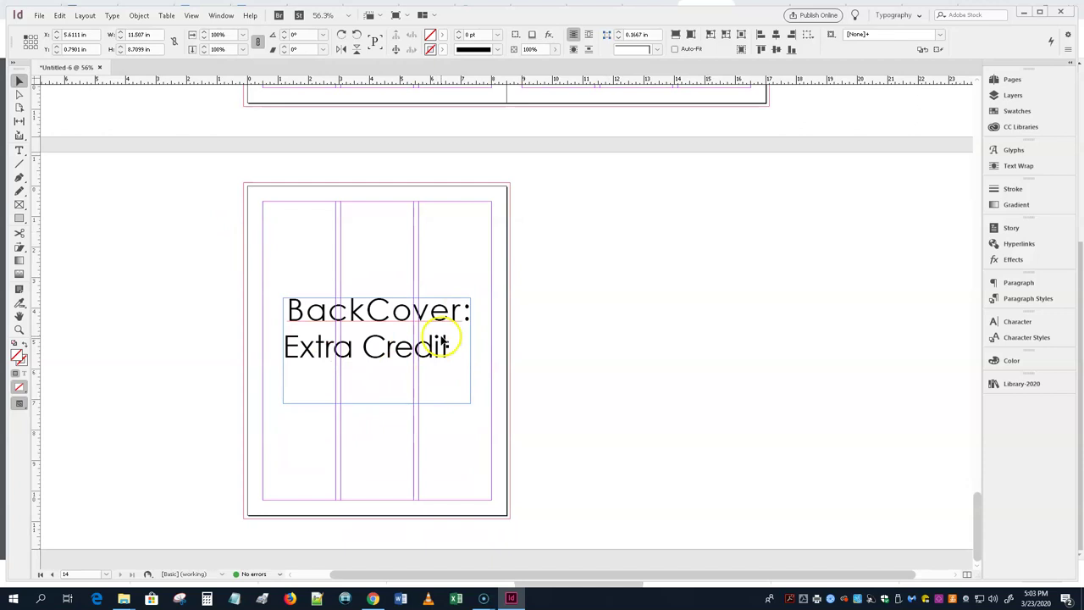
pyautogui.scroll(15, 455, 359)
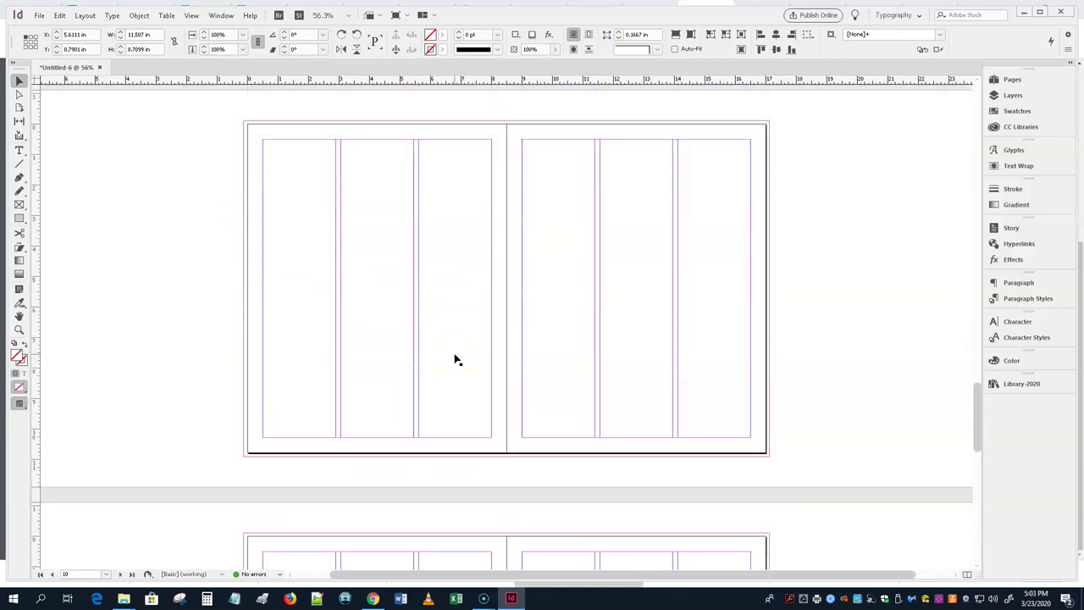
pyautogui.scroll(8, 454, 359)
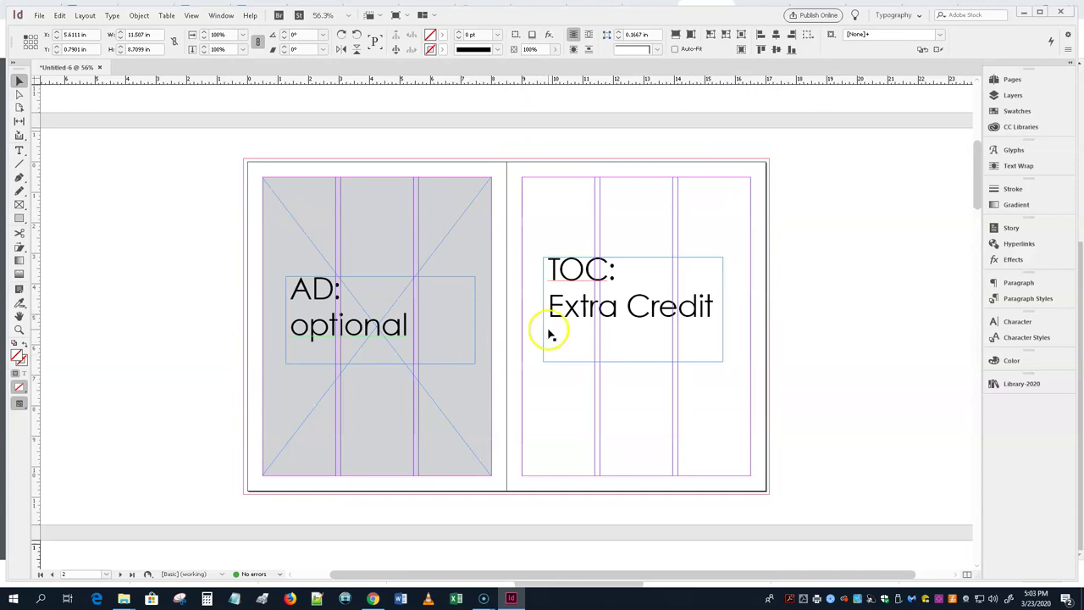
pyautogui.scroll(7, 547, 330)
pyautogui.scroll(-5, 549, 334)
pyautogui.scroll(-8, 549, 335)
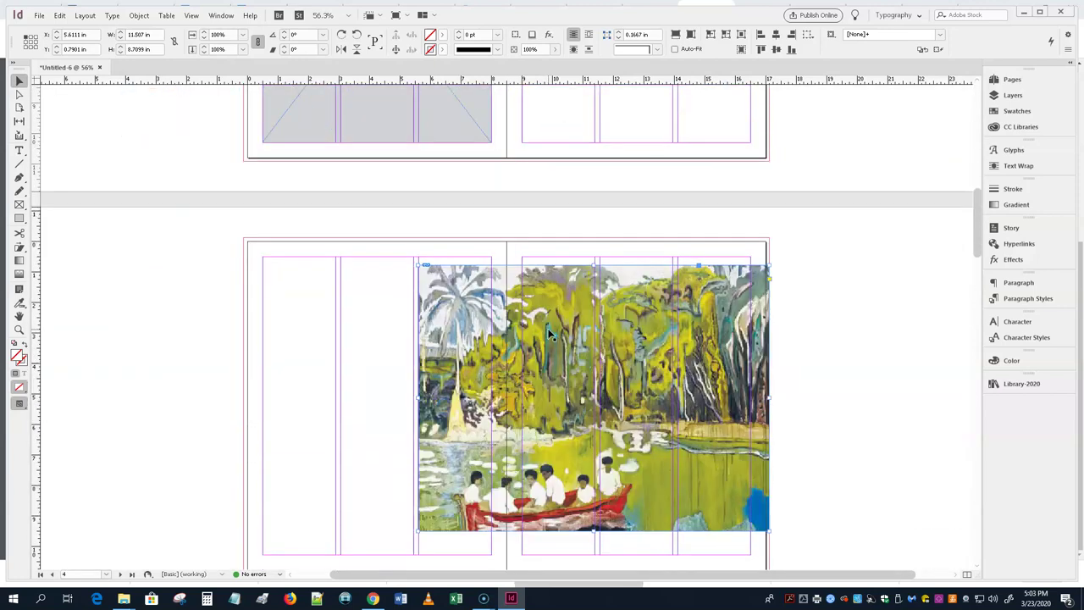
pyautogui.scroll(2, 549, 335)
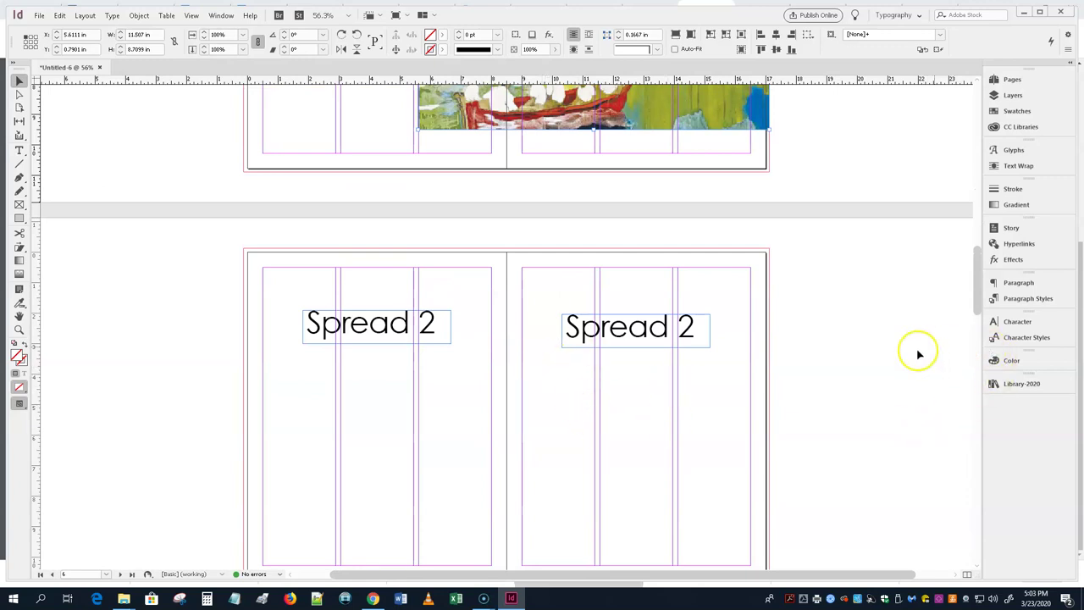
pyautogui.scroll(2, 749, 350)
pyautogui.scroll(2, 573, 343)
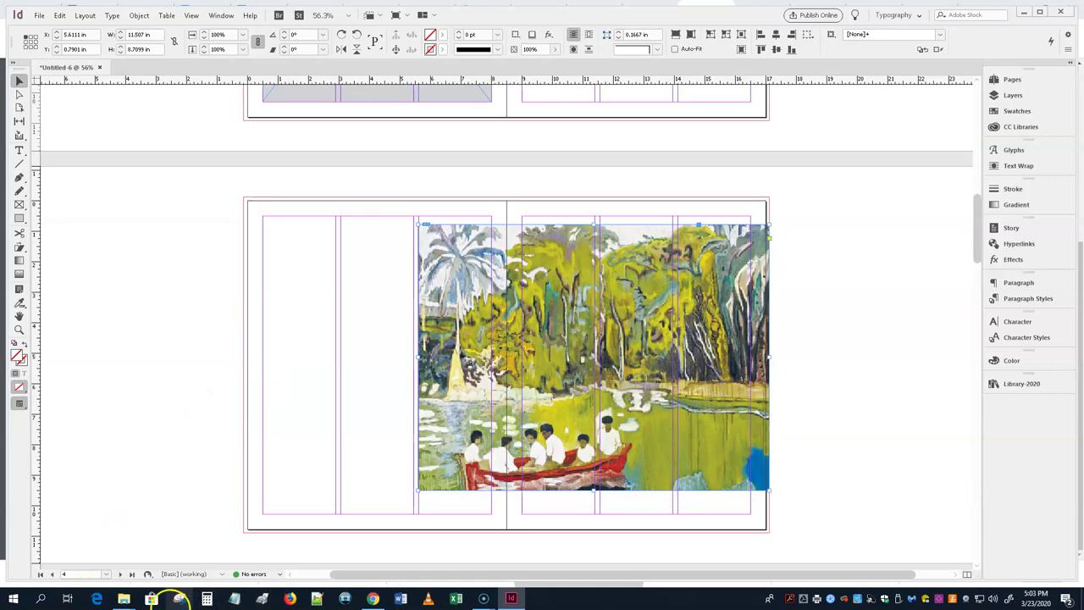
# - Place the 2c 1hed library item on the left page, lengthen its story frame and raise the headline
pyautogui.click(1029, 385)
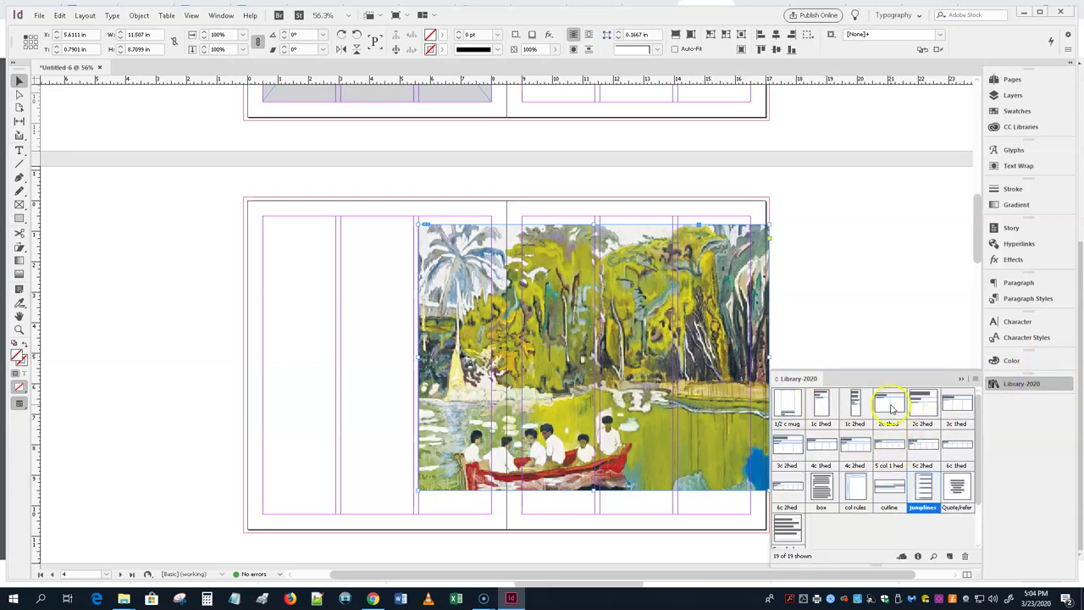
pyautogui.moveTo(907, 415); pyautogui.dragTo(316, 308)
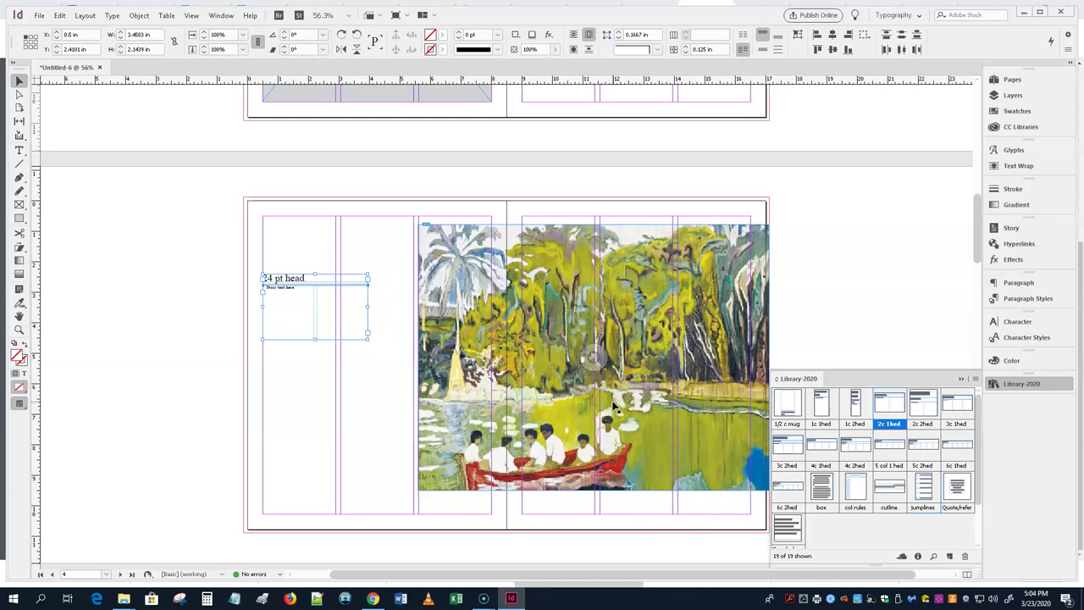
pyautogui.click(311, 379)
pyautogui.click(314, 335)
pyautogui.moveTo(314, 338); pyautogui.dragTo(311, 417)
pyautogui.moveTo(303, 281); pyautogui.dragTo(303, 237)
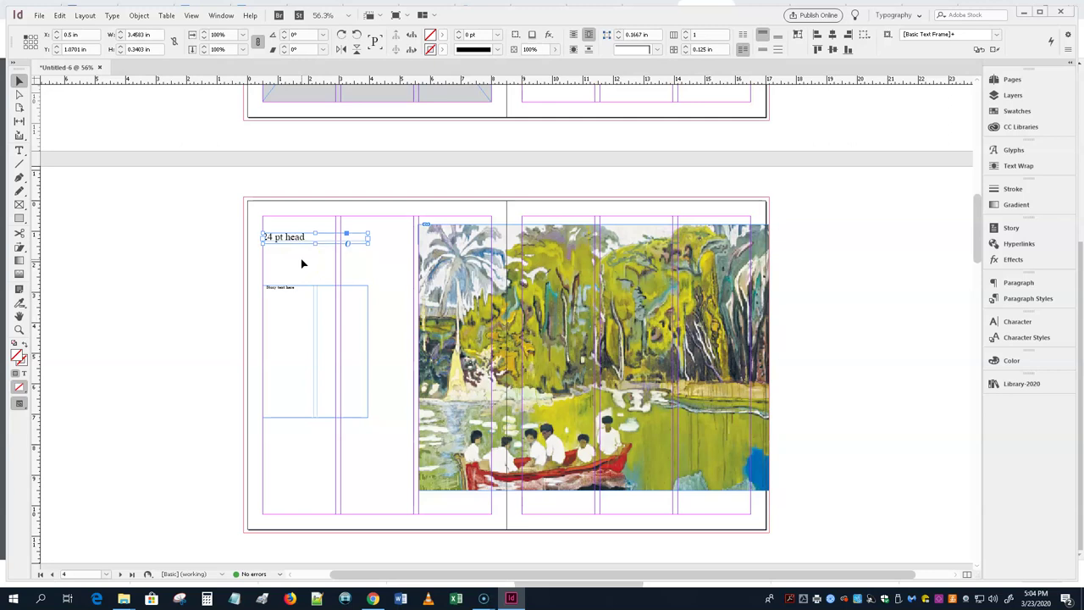
# - Drag montreal mfa.doc from the magazine-project-318 folder onto the InDesign page
pyautogui.click(124, 599)
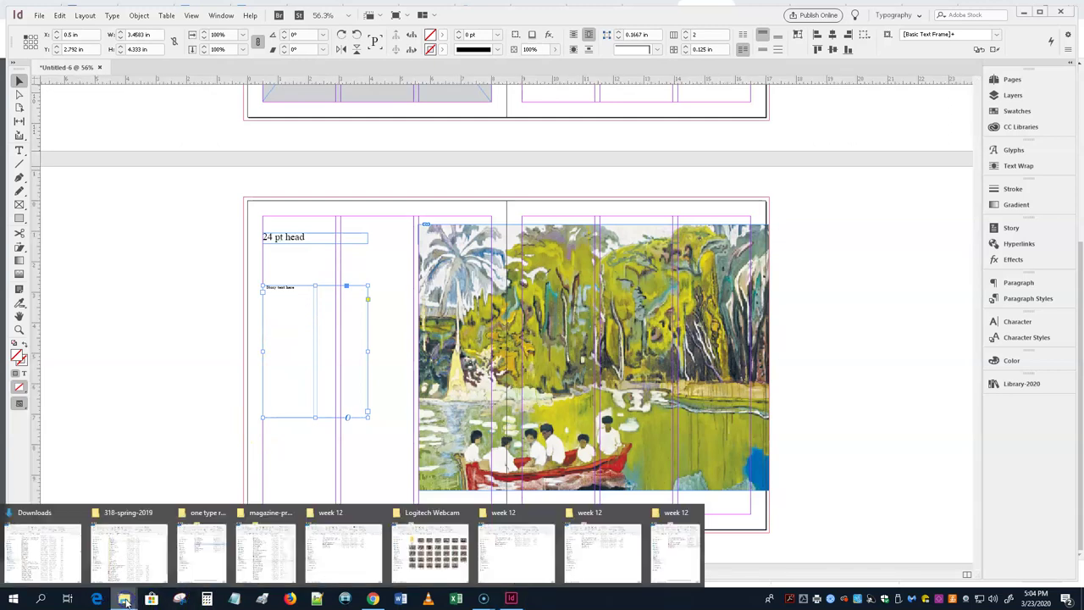
pyautogui.click(350, 574)
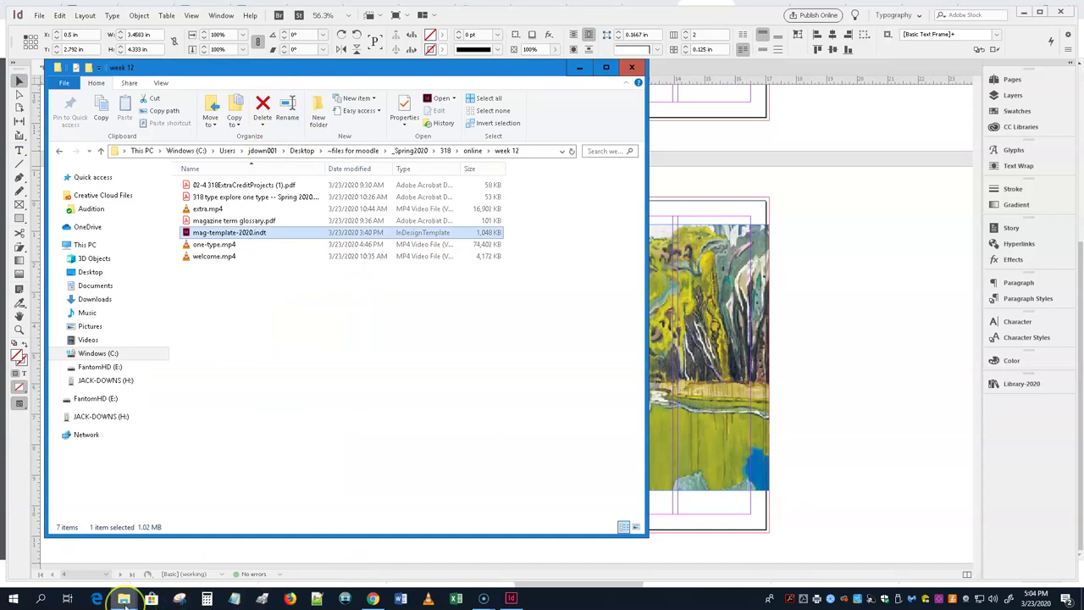
pyautogui.click(124, 600)
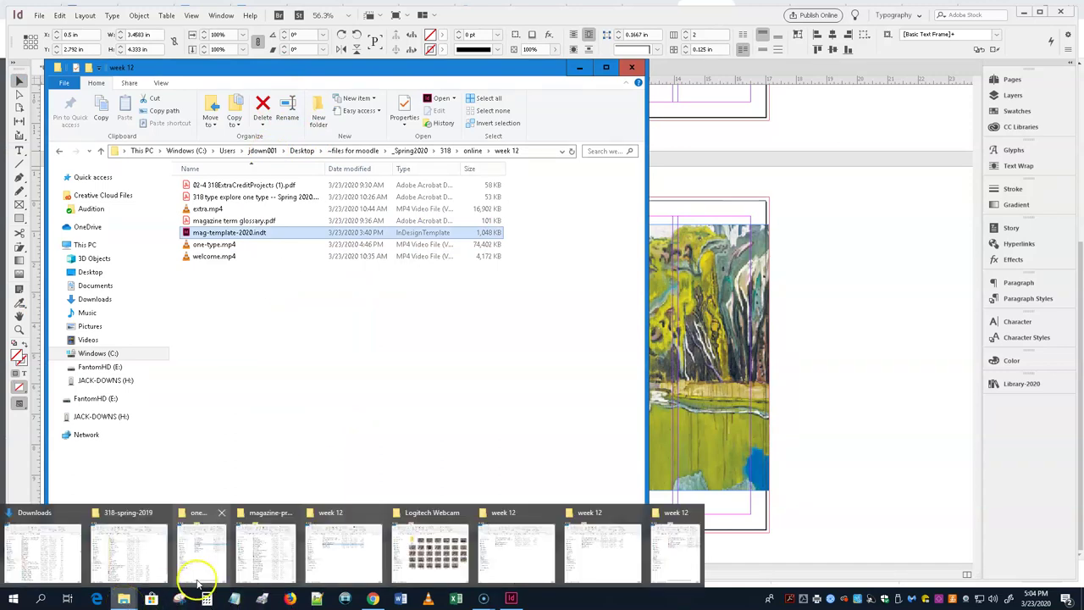
pyautogui.click(252, 563)
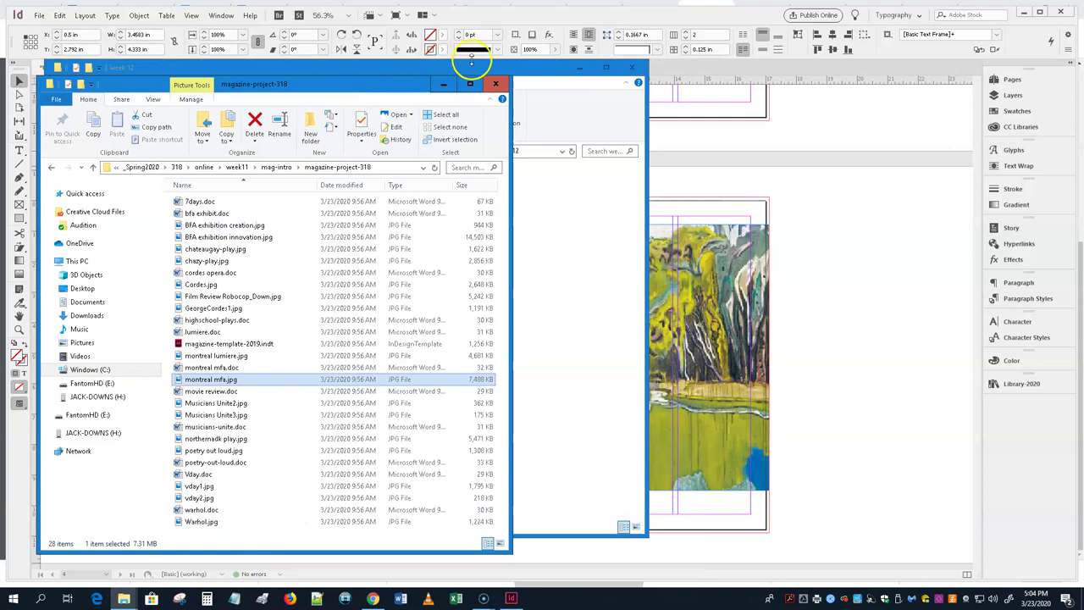
pyautogui.click(579, 67)
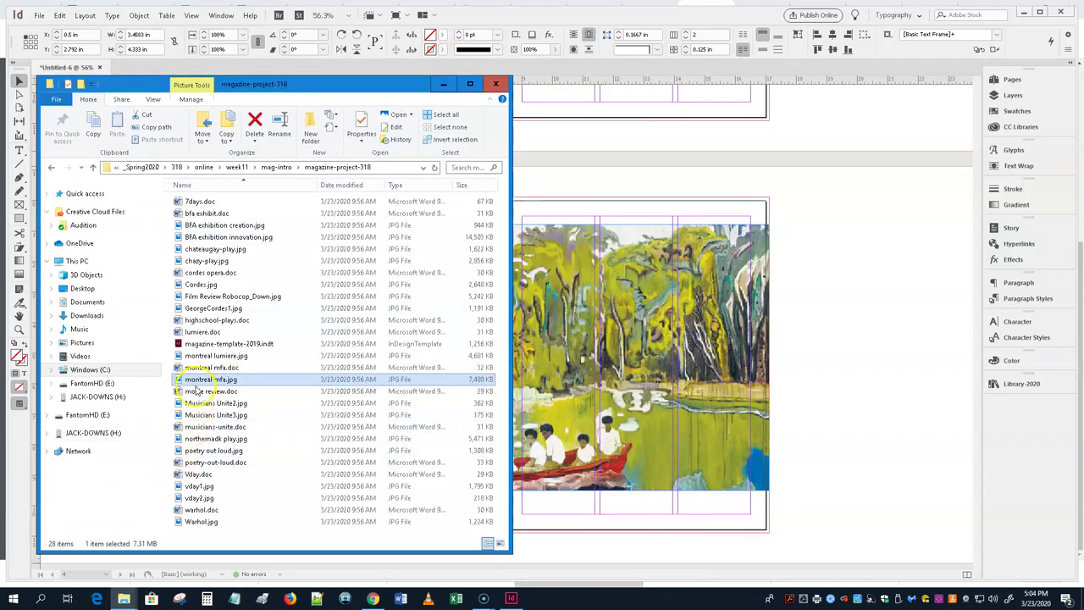
pyautogui.moveTo(297, 90); pyautogui.dragTo(637, 117)
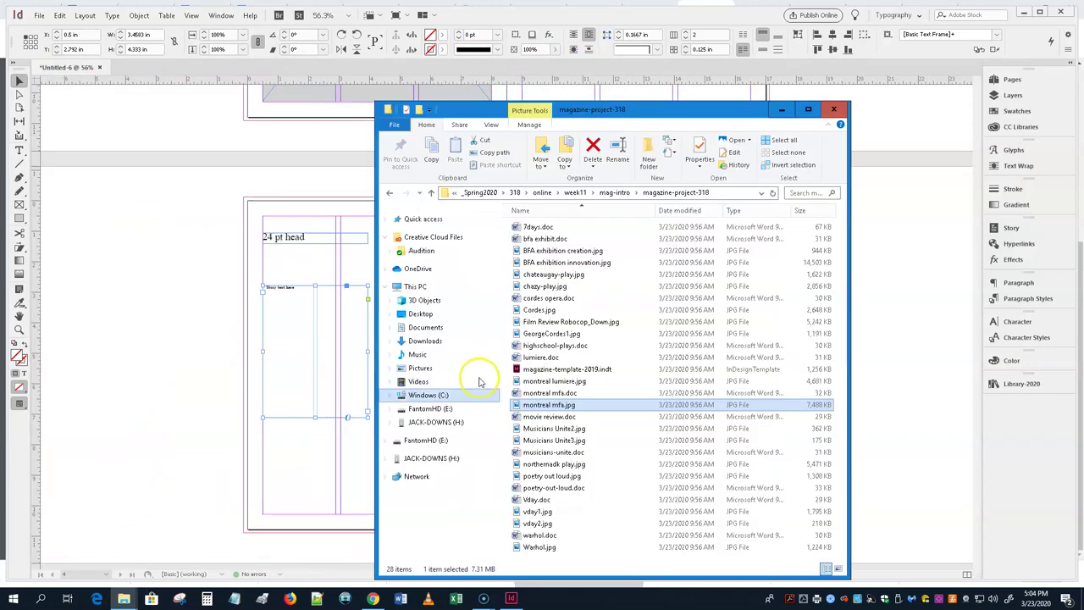
pyautogui.moveTo(529, 393); pyautogui.dragTo(139, 315)
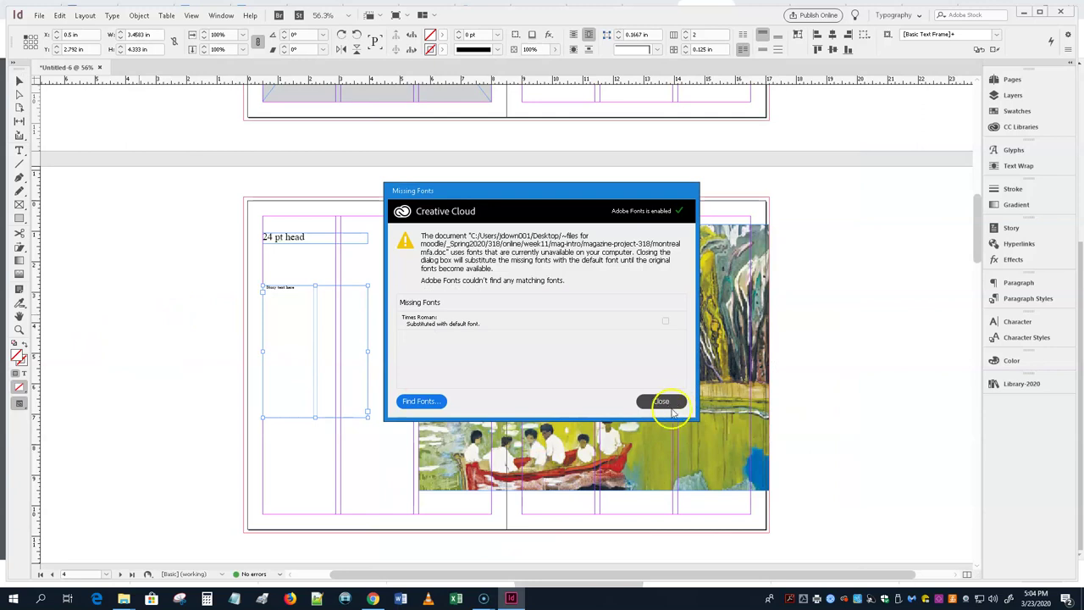
# - Dismiss the Missing Fonts warning, place the Montreal article beside the page and select all its text
pyautogui.click(661, 402)
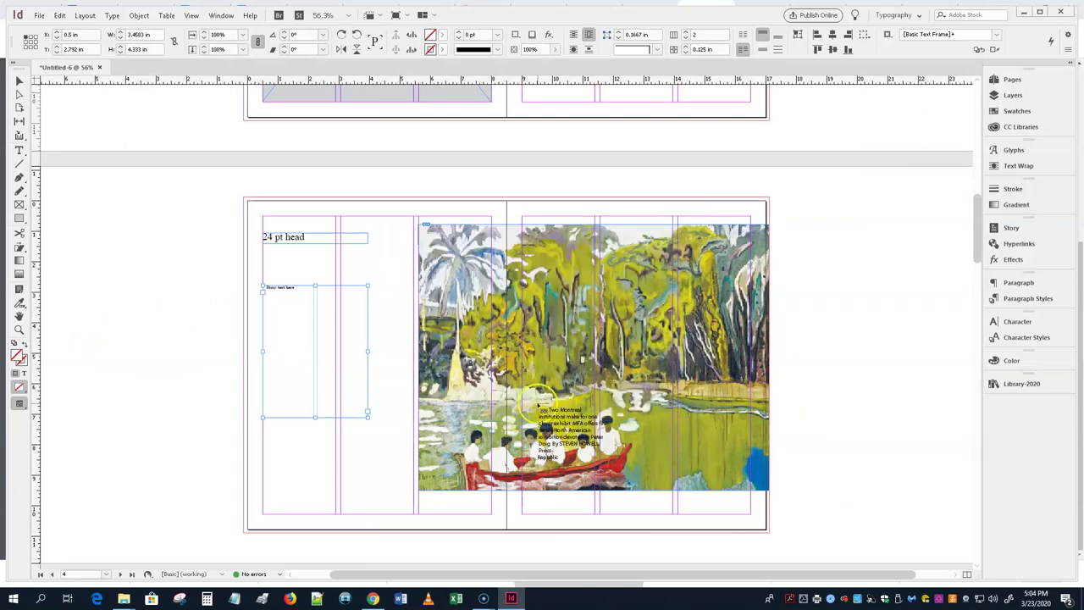
pyautogui.click(143, 282)
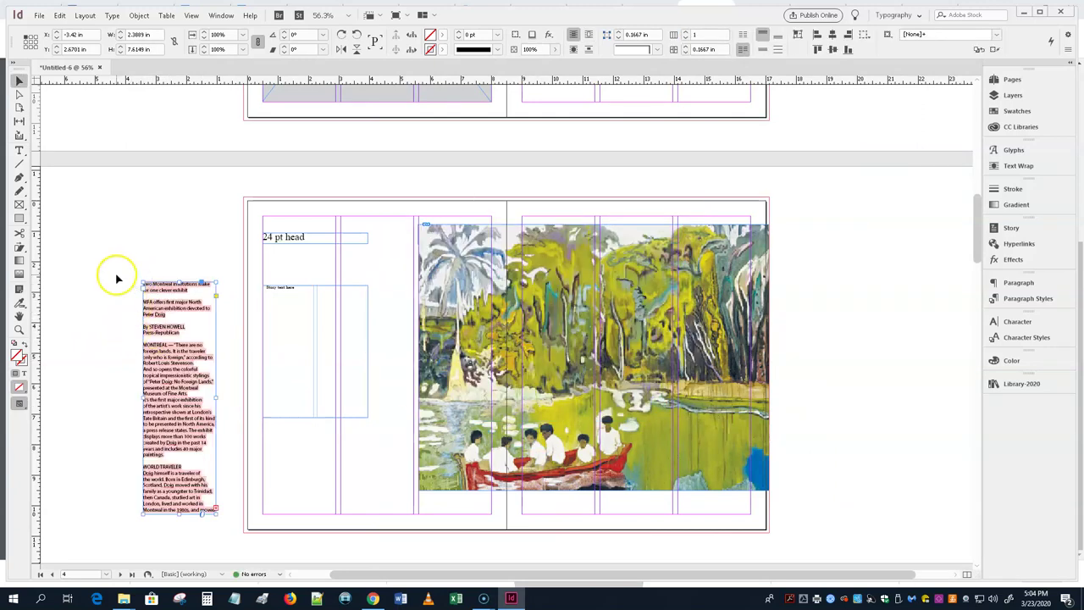
pyautogui.doubleClick(158, 343)
pyautogui.hotkey('ctrl', 'a')
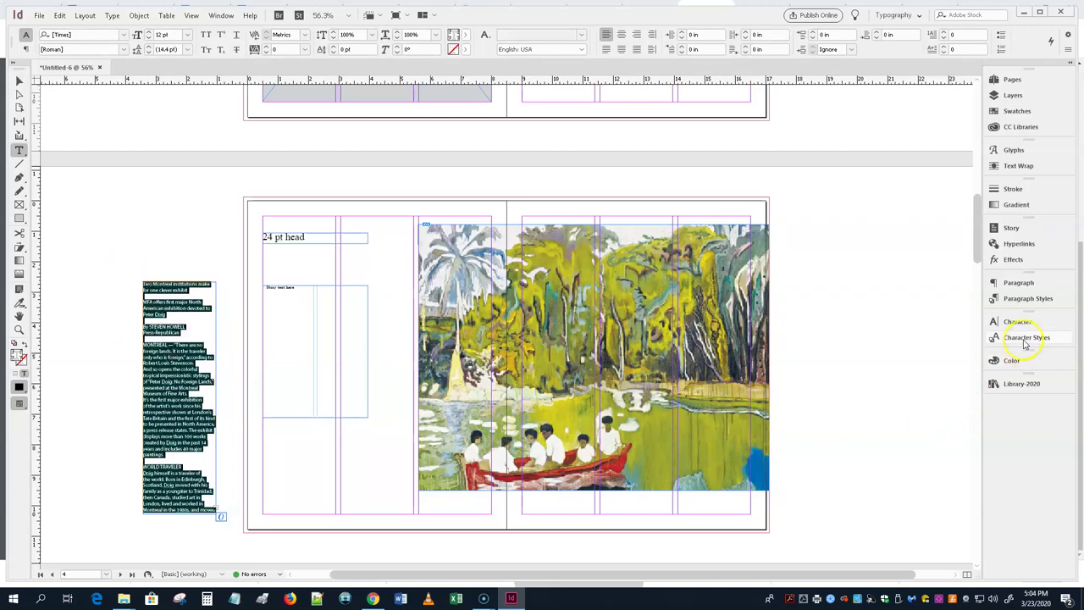
# - Apply the Body_JOU318 paragraph style to the whole Montreal article
pyautogui.click(1032, 299)
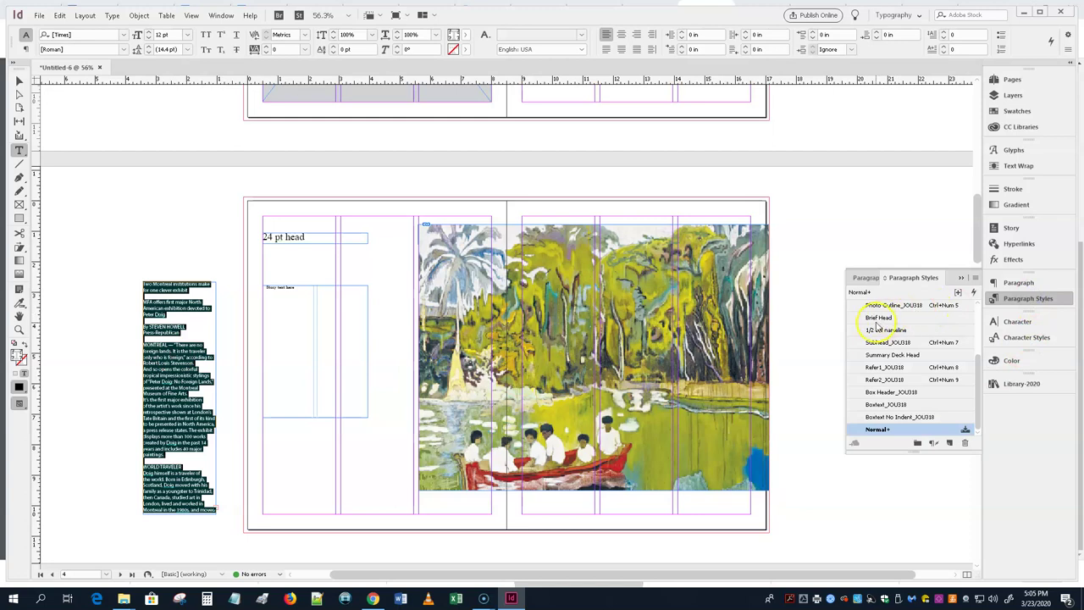
pyautogui.scroll(3, 881, 334)
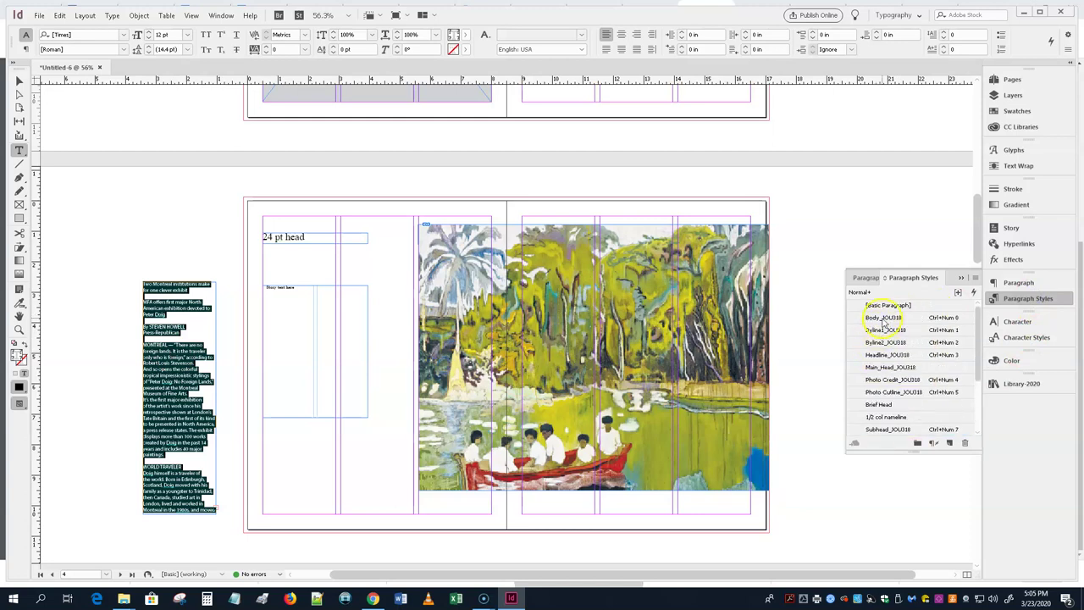
pyautogui.click(885, 318)
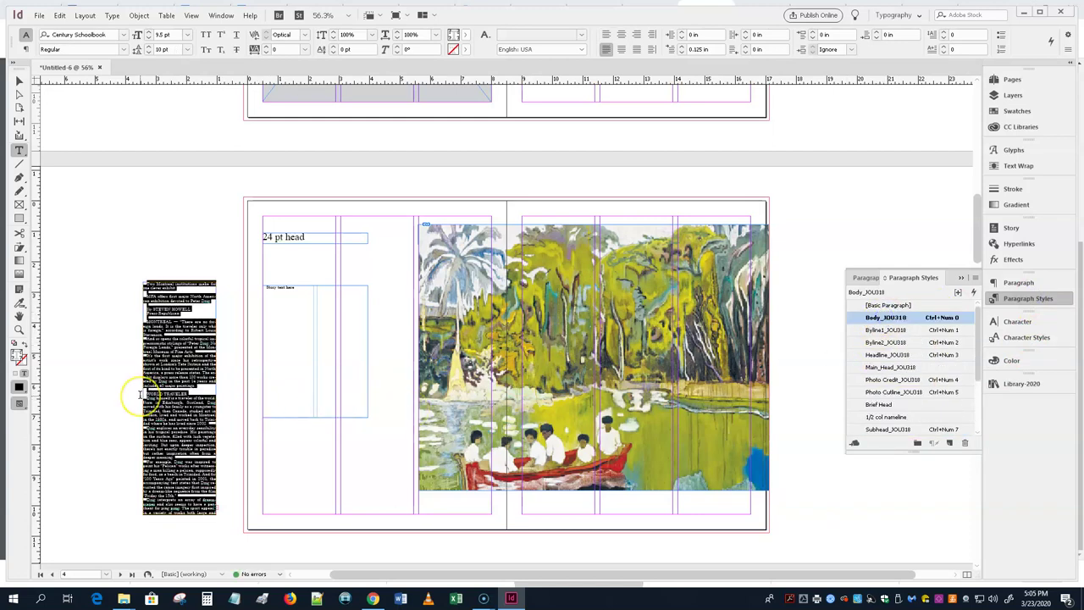
pyautogui.press('Delete')
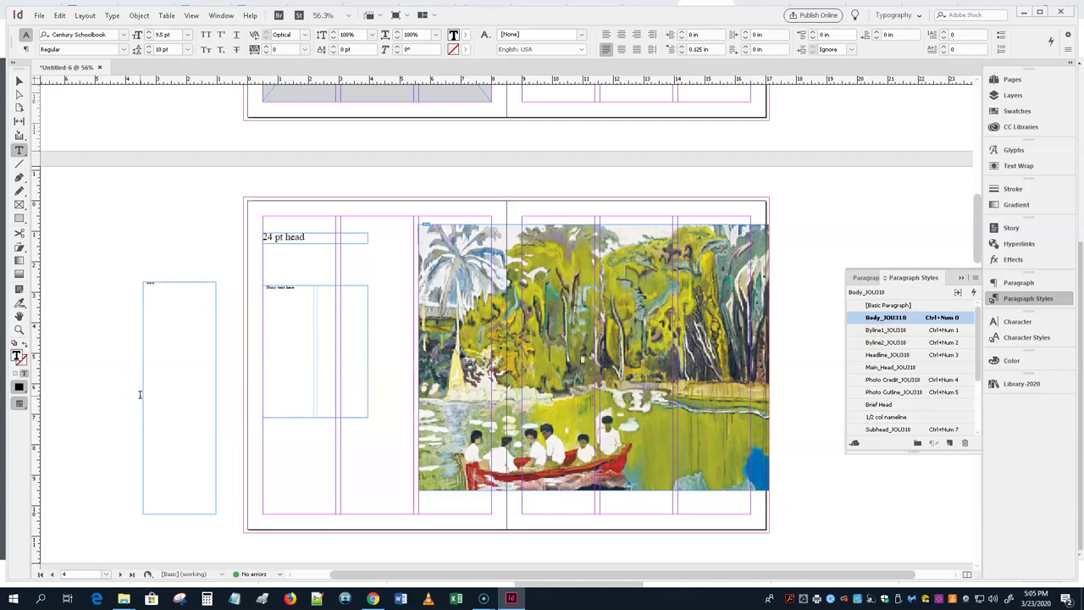
pyautogui.hotkey('ctrl', 'z')
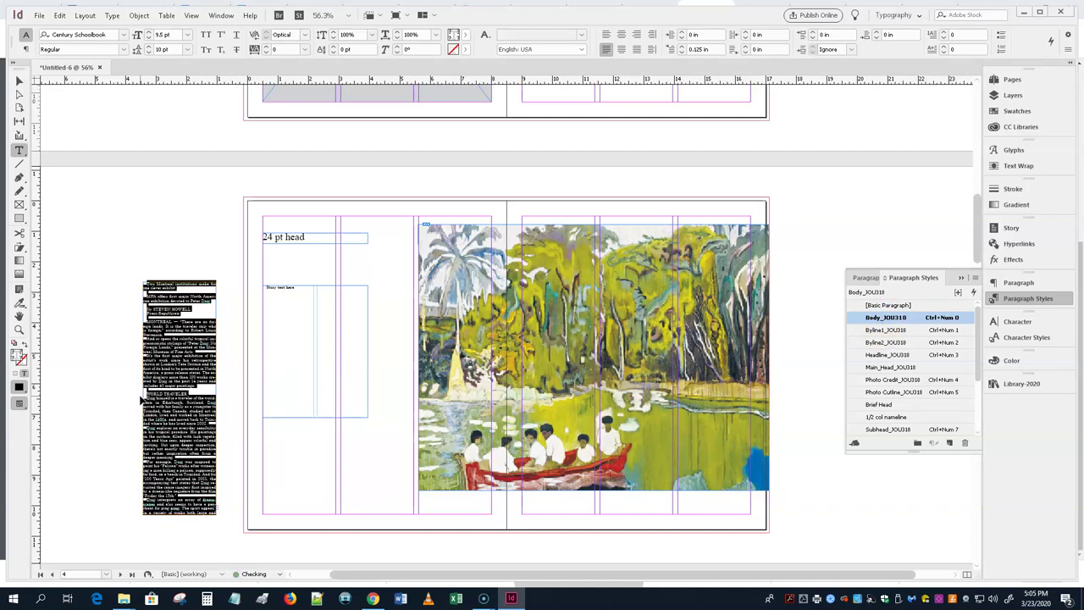
pyautogui.hotkey('ctrl', '=')
pyautogui.hotkey('ctrl', '=')
pyautogui.hotkey('ctrl', '=')
pyautogui.hotkey('ctrl', '=')
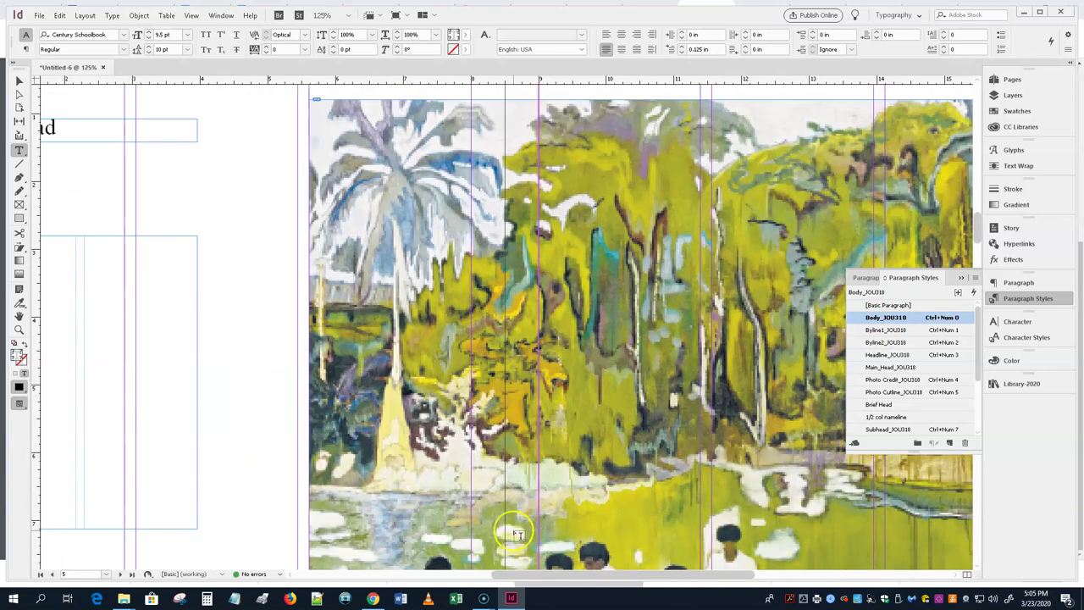
# - Select the article paragraphs from 'Doig himself' through 'Friday the 13th.'
pyautogui.moveTo(557, 575); pyautogui.dragTo(545, 576)
pyautogui.moveTo(457, 578); pyautogui.dragTo(454, 579)
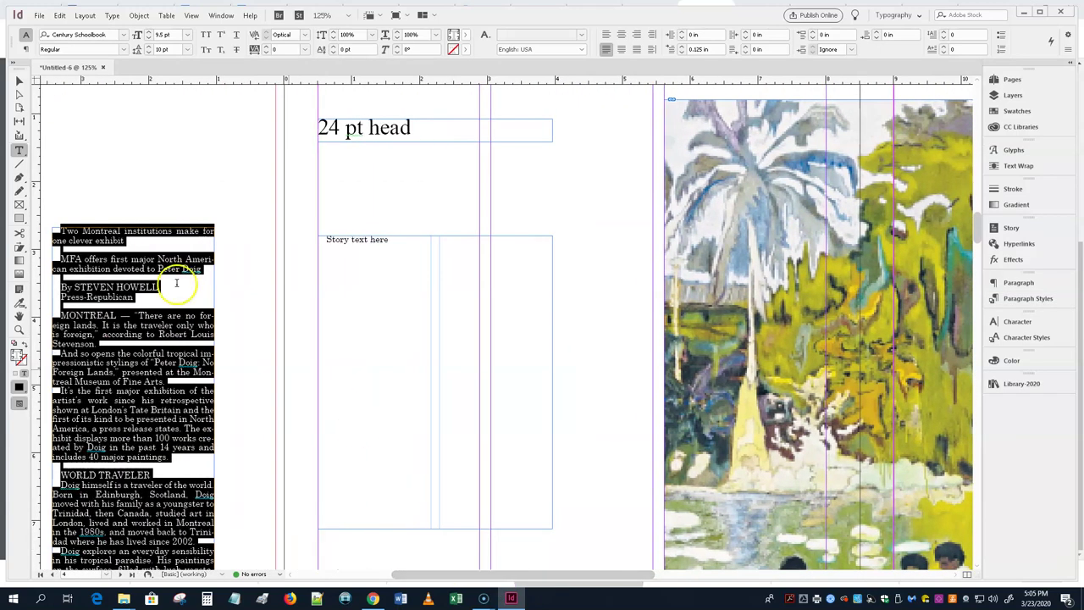
pyautogui.click(19, 81)
pyautogui.click(442, 291)
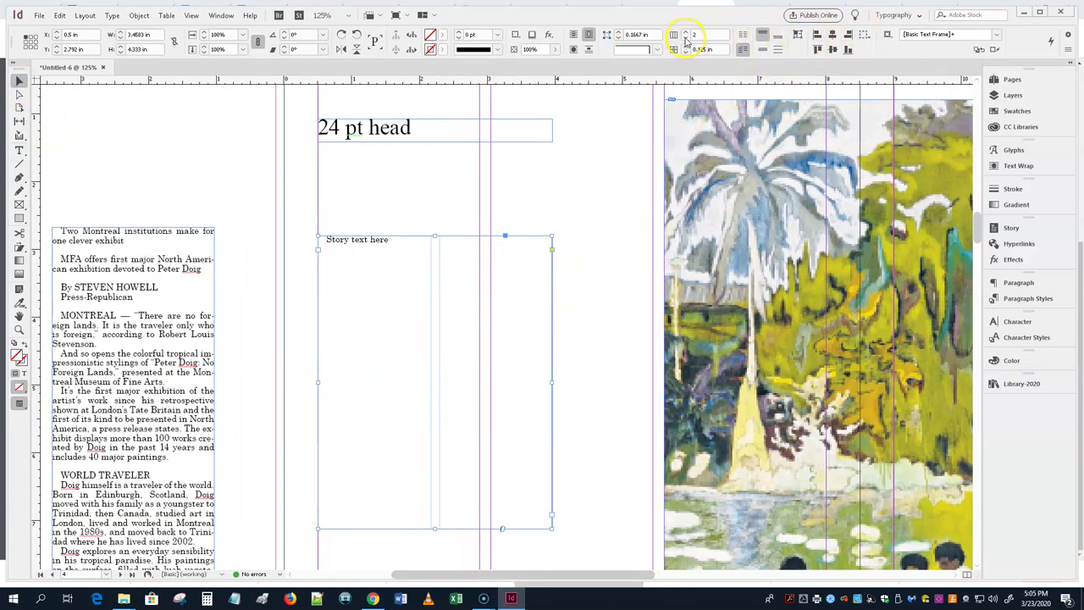
pyautogui.doubleClick(91, 320)
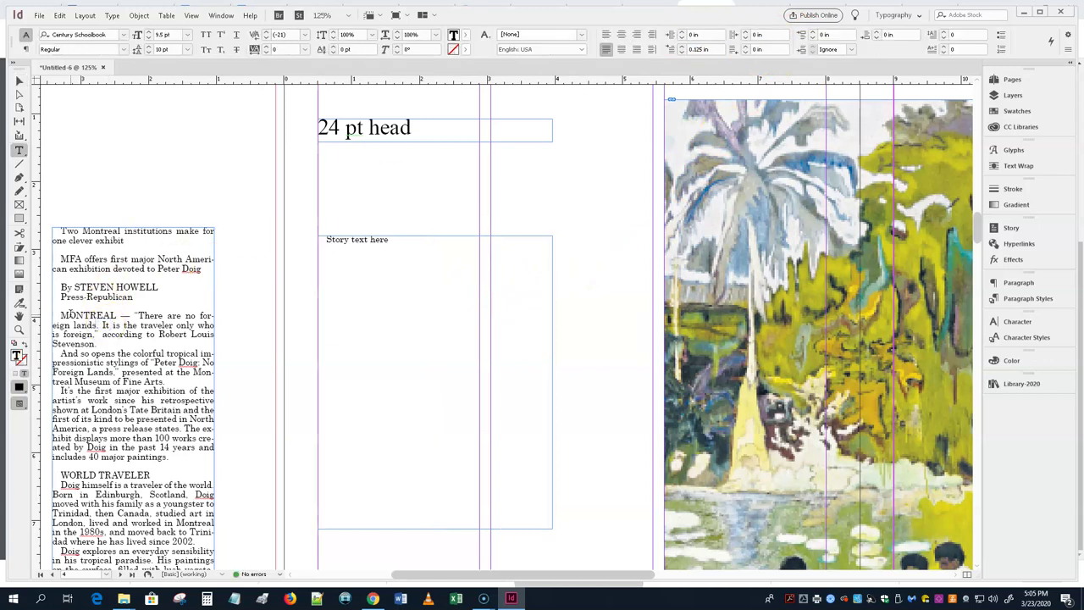
pyautogui.tripleClick(144, 334)
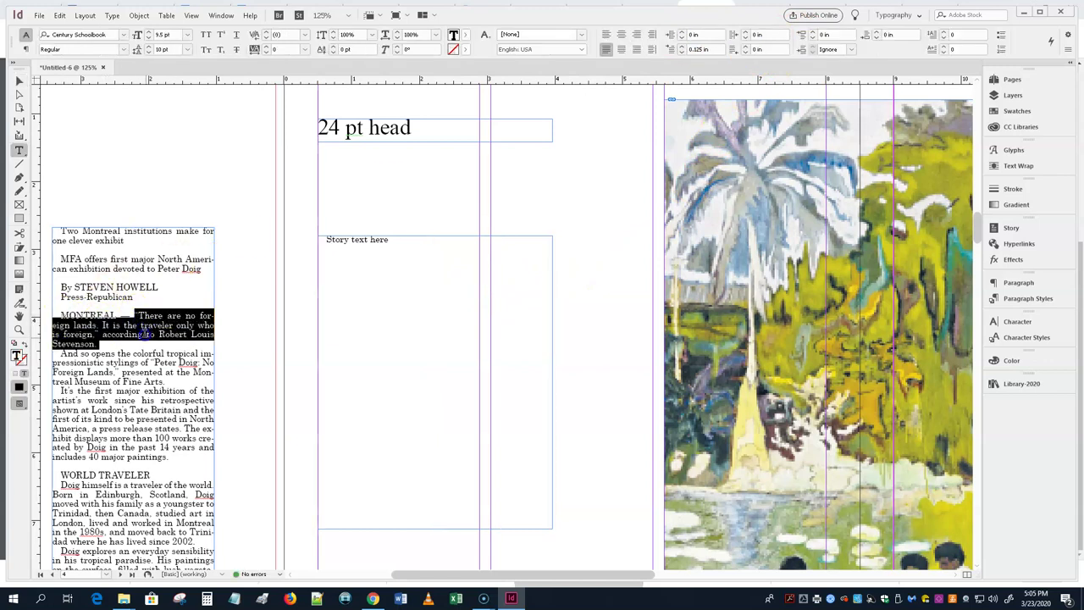
pyautogui.click(157, 335)
pyautogui.moveTo(139, 315); pyautogui.dragTo(144, 325)
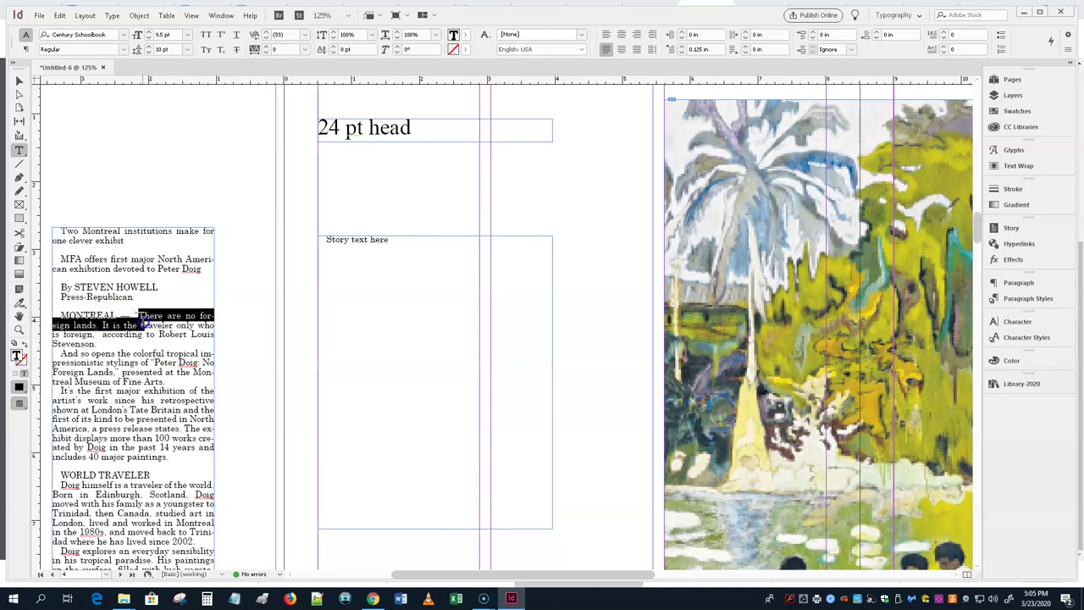
pyautogui.scroll(-5, 152, 398)
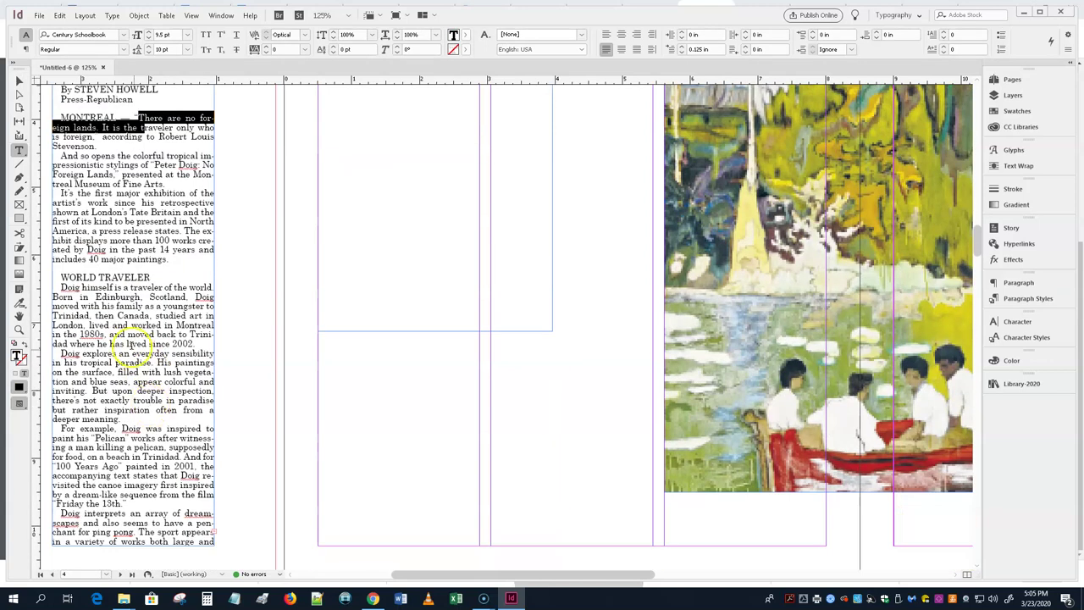
pyautogui.moveTo(63, 288); pyautogui.dragTo(146, 497)
pyautogui.hotkey('ctrl', 'c')
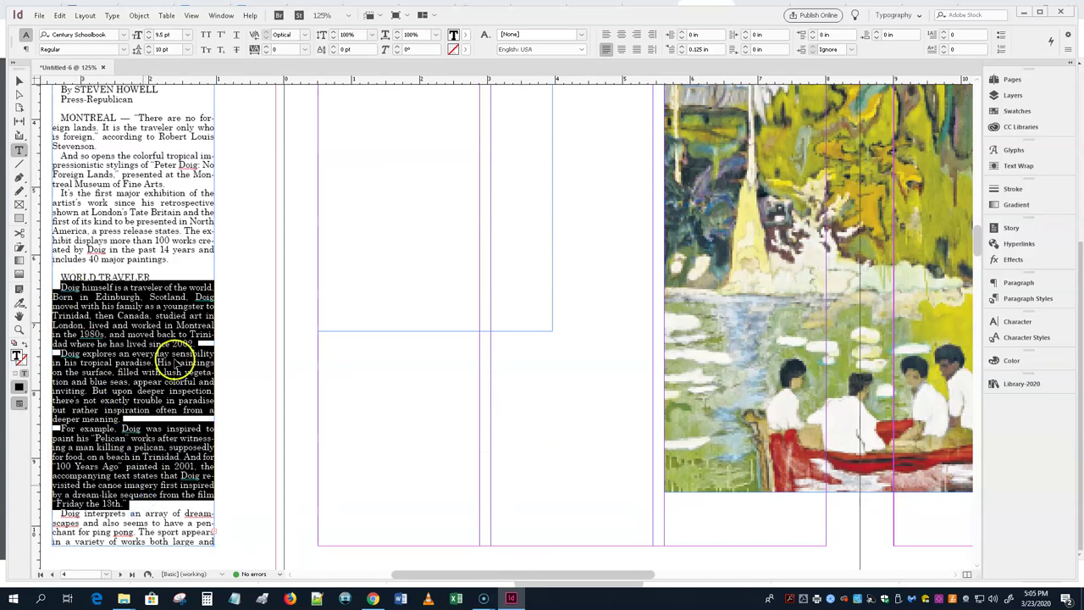
pyautogui.scroll(7, 175, 360)
# - Paste the three Doig paragraphs over the 'Story text here' placeholder
pyautogui.click(389, 385)
pyautogui.hotkey('ctrl', 'a')
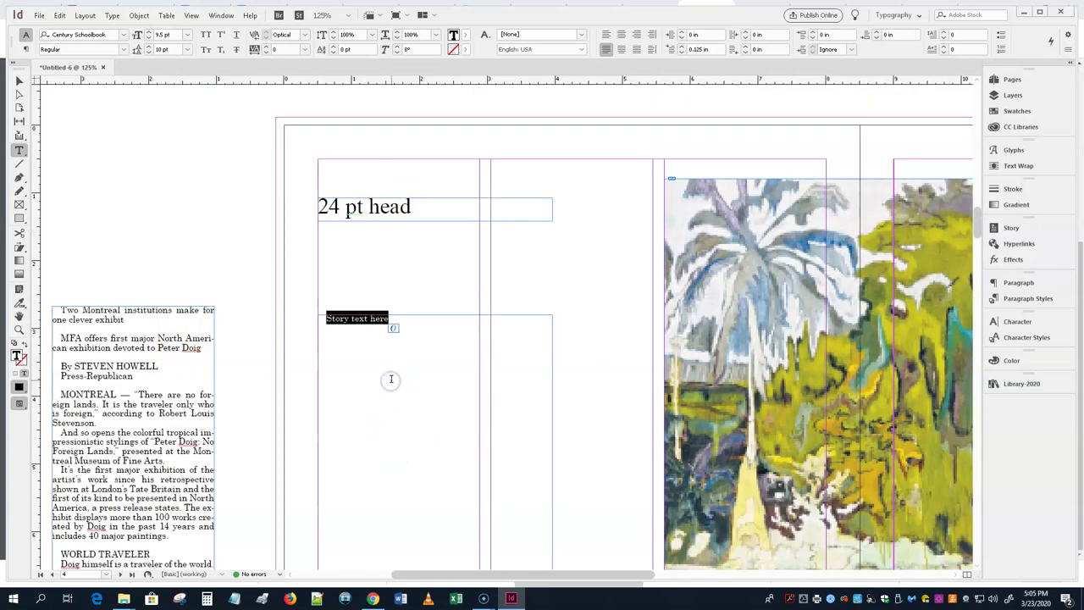
pyautogui.hotkey('ctrl', 'v')
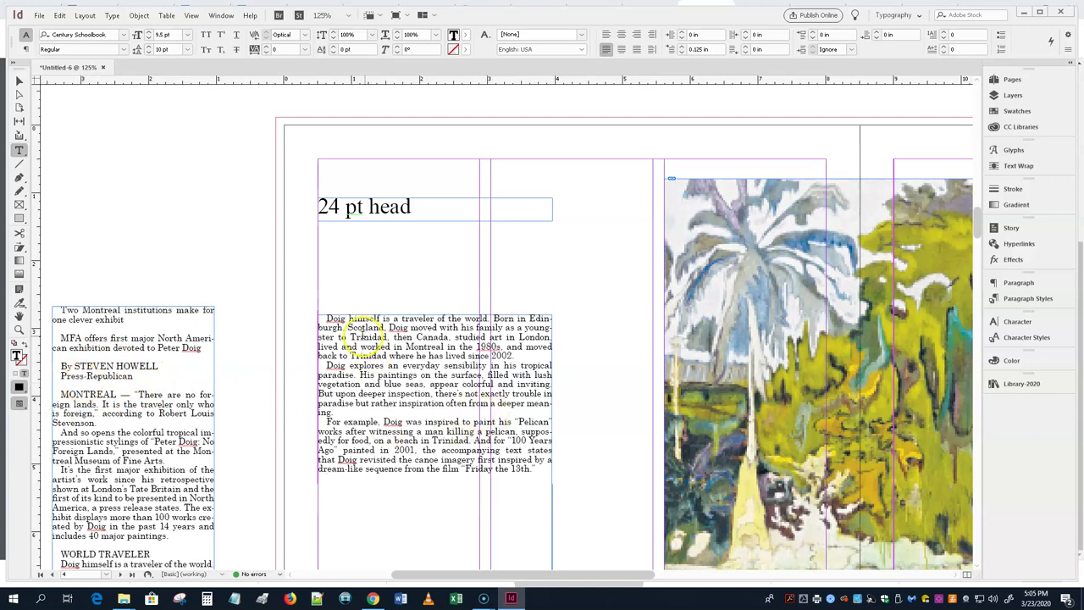
# - Select the entire pasted Doig story in the middle frame
pyautogui.click(500, 392)
pyautogui.scroll(-2, 500, 392)
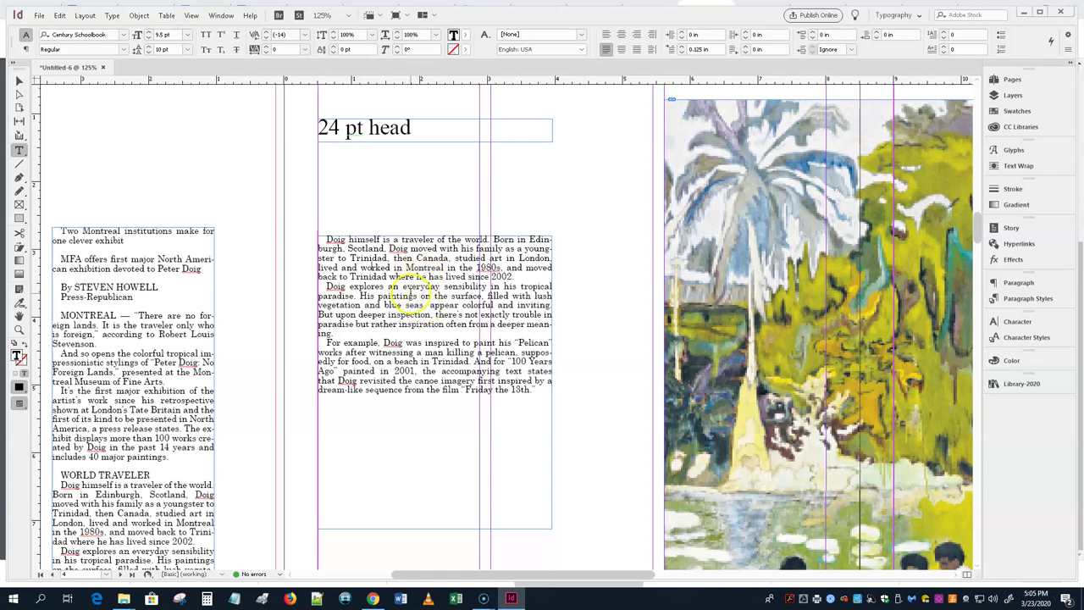
pyautogui.doubleClick(410, 295)
pyautogui.doubleClick(410, 294)
pyautogui.click(410, 294)
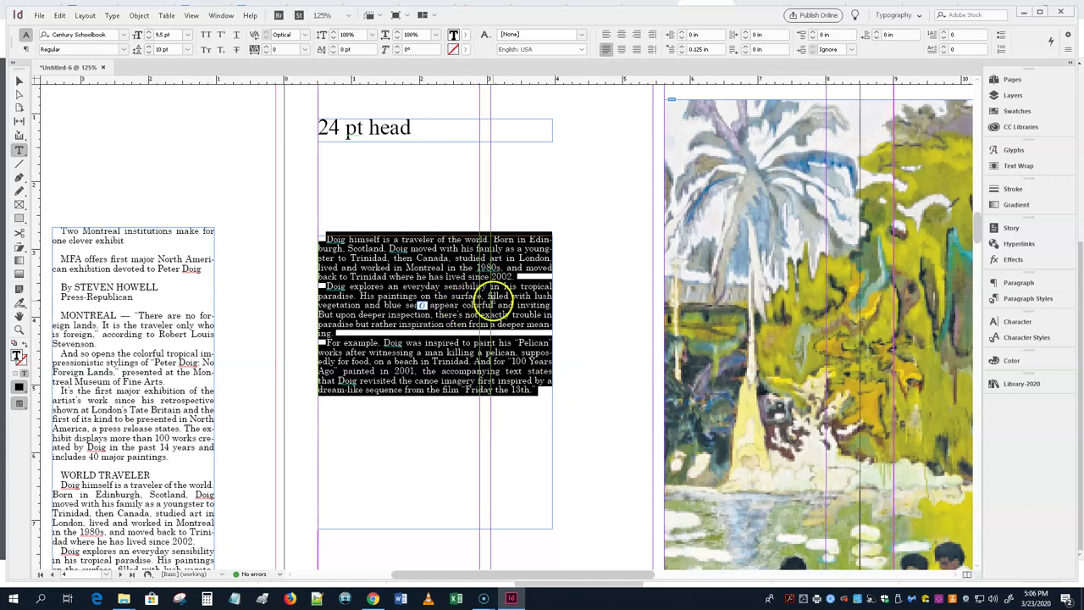
# - Set the Doig story in Garamond at 11 pt
pyautogui.click(123, 35)
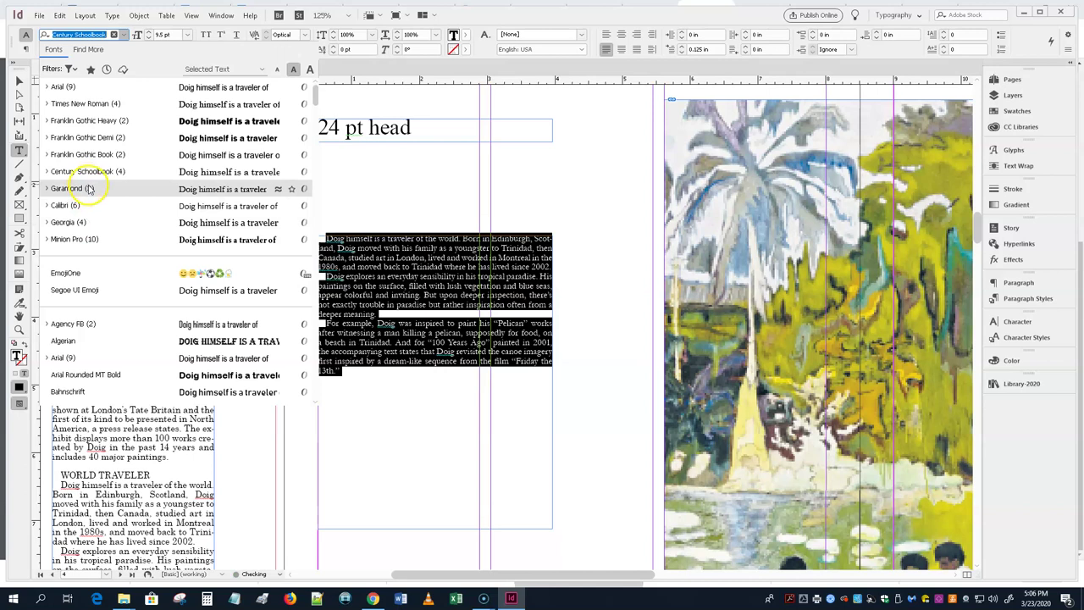
pyautogui.click(86, 188)
pyautogui.click(449, 297)
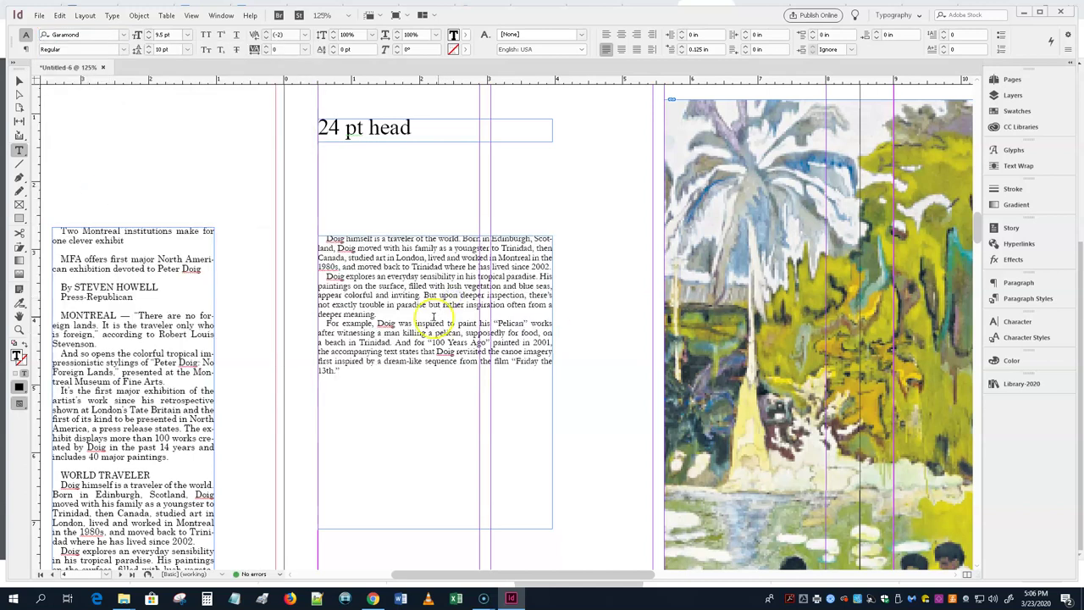
pyautogui.tripleClick(409, 305)
pyautogui.hotkey('ctrl', 'a')
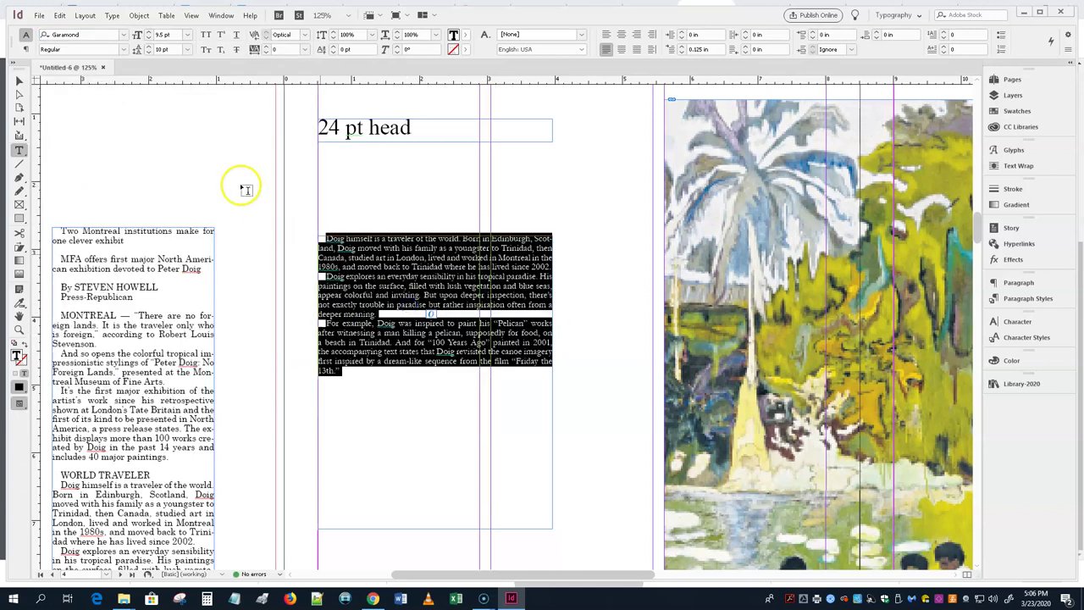
pyautogui.click(189, 37)
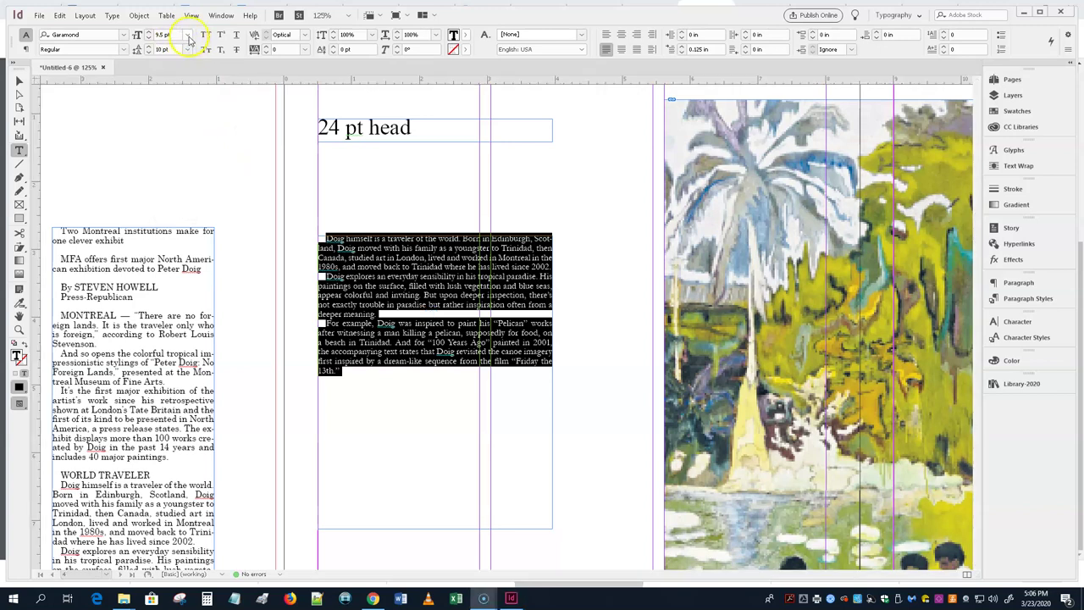
pyautogui.click(184, 109)
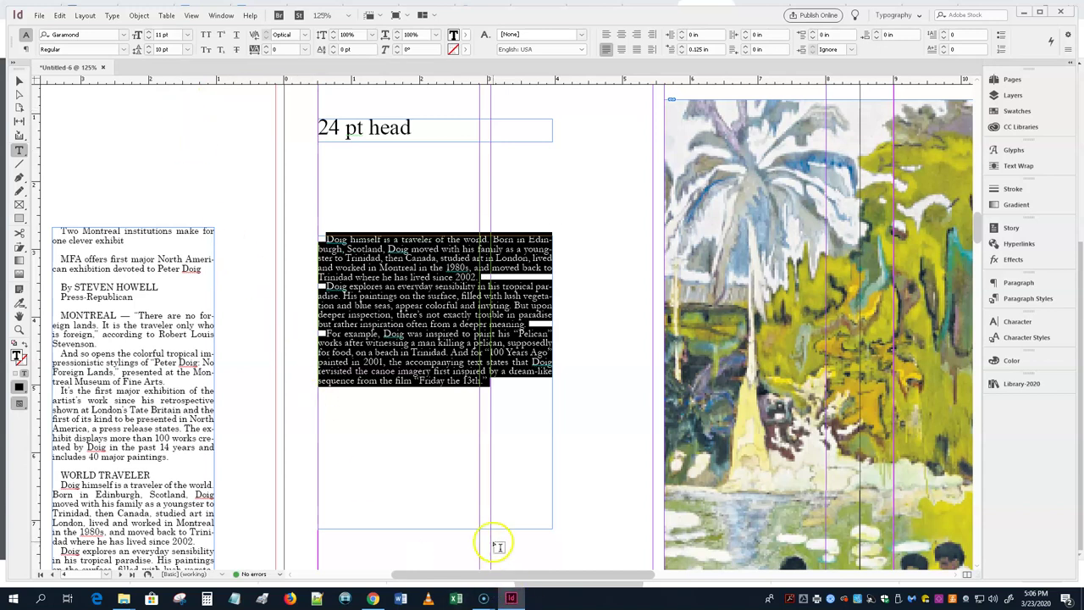
# - Raise the story's leading to about 14 pt
pyautogui.click(149, 47)
pyautogui.click(148, 46)
pyautogui.click(148, 46)
pyautogui.click(148, 47)
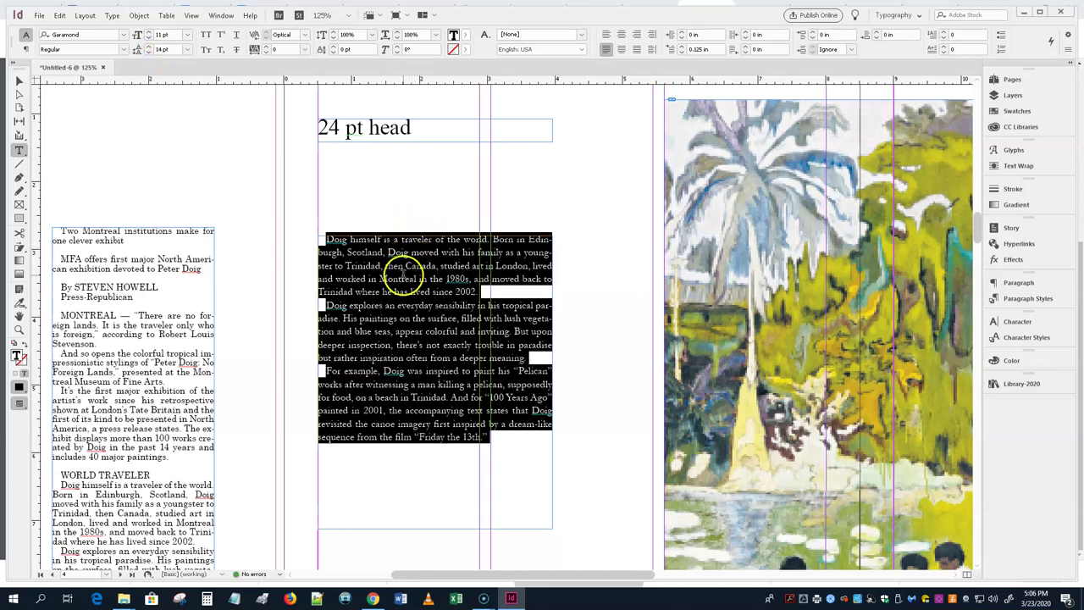
pyautogui.click(187, 49)
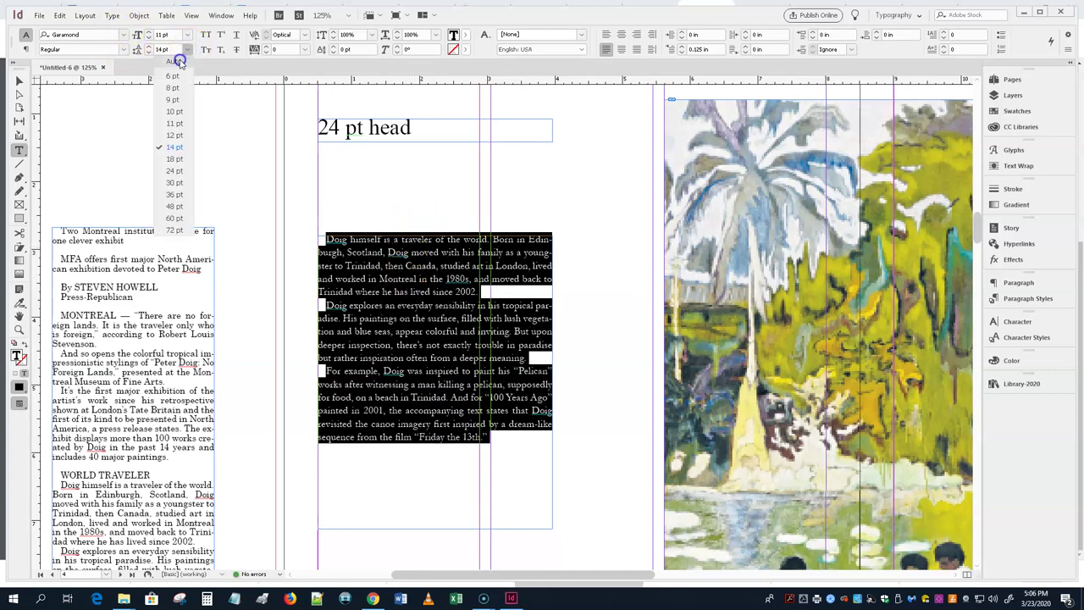
pyautogui.click(180, 63)
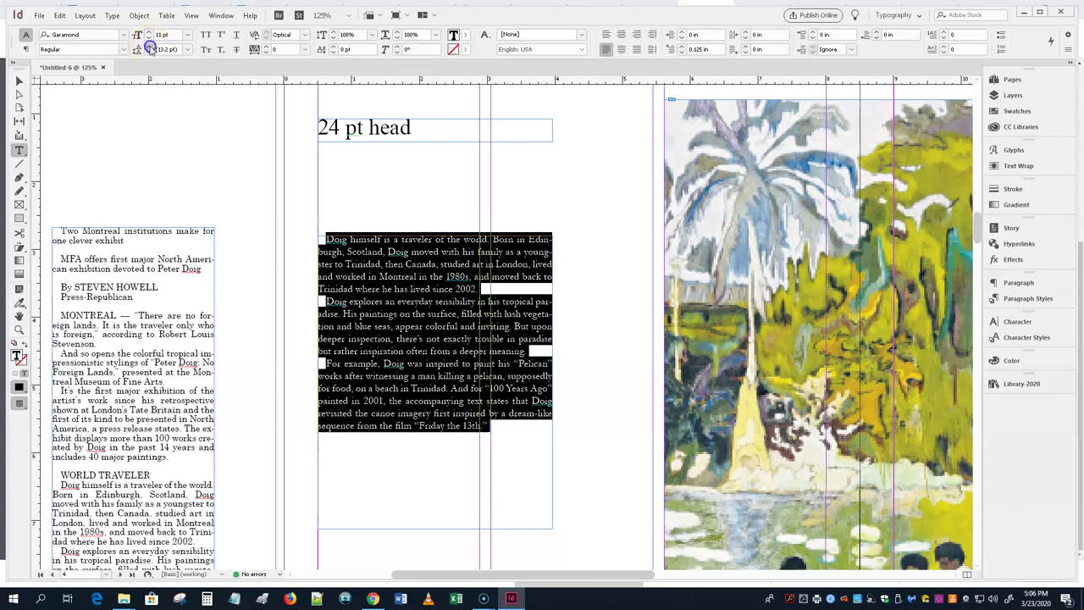
pyautogui.click(149, 47)
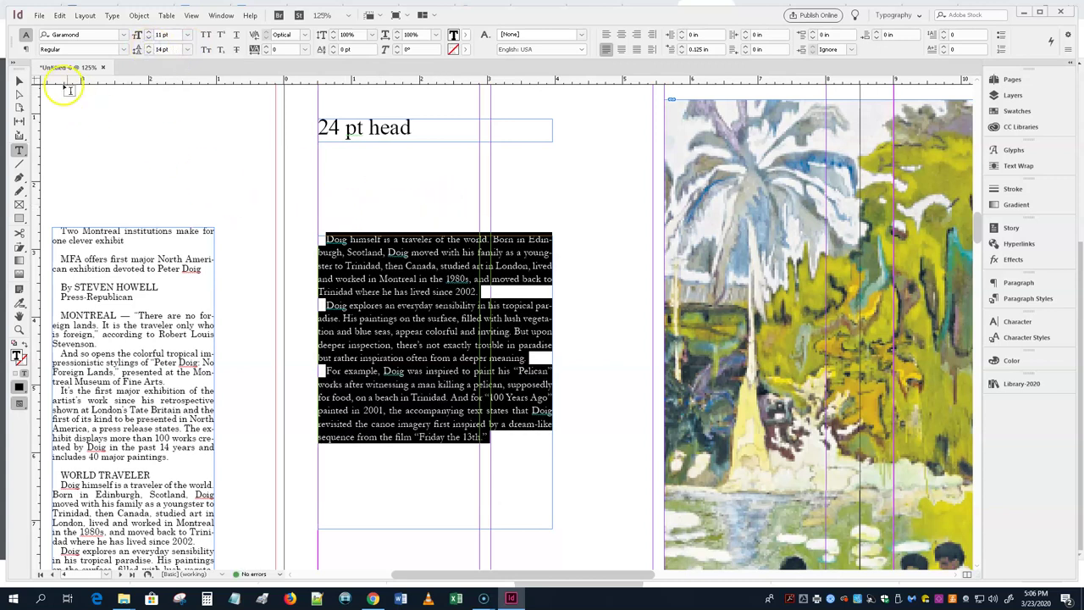
pyautogui.click(20, 80)
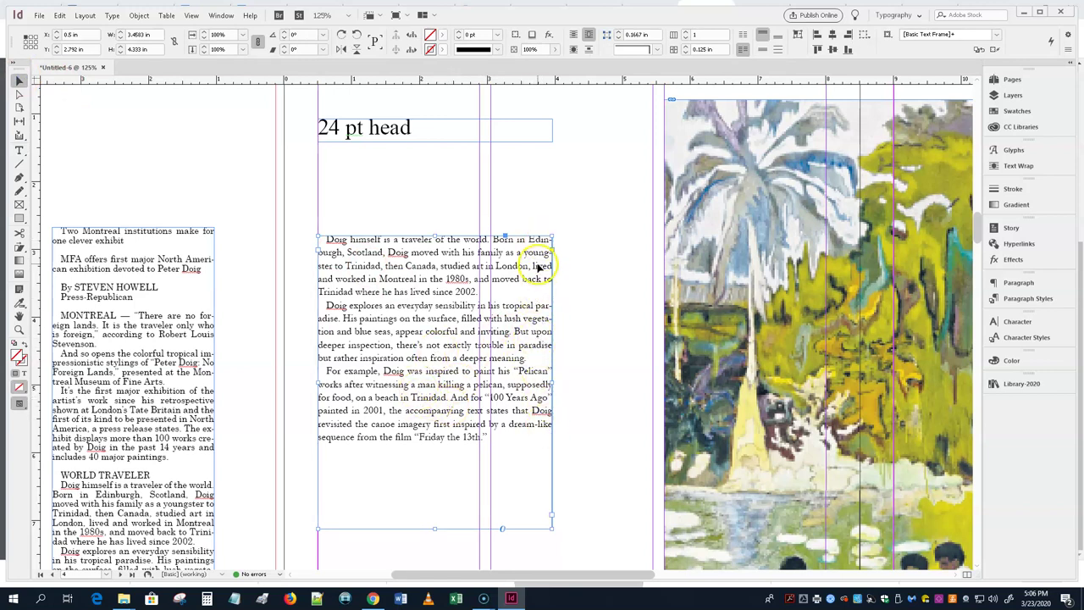
# - Align the story text left instead of justified
pyautogui.doubleClick(518, 279)
pyautogui.moveTo(479, 253); pyautogui.dragTo(500, 439)
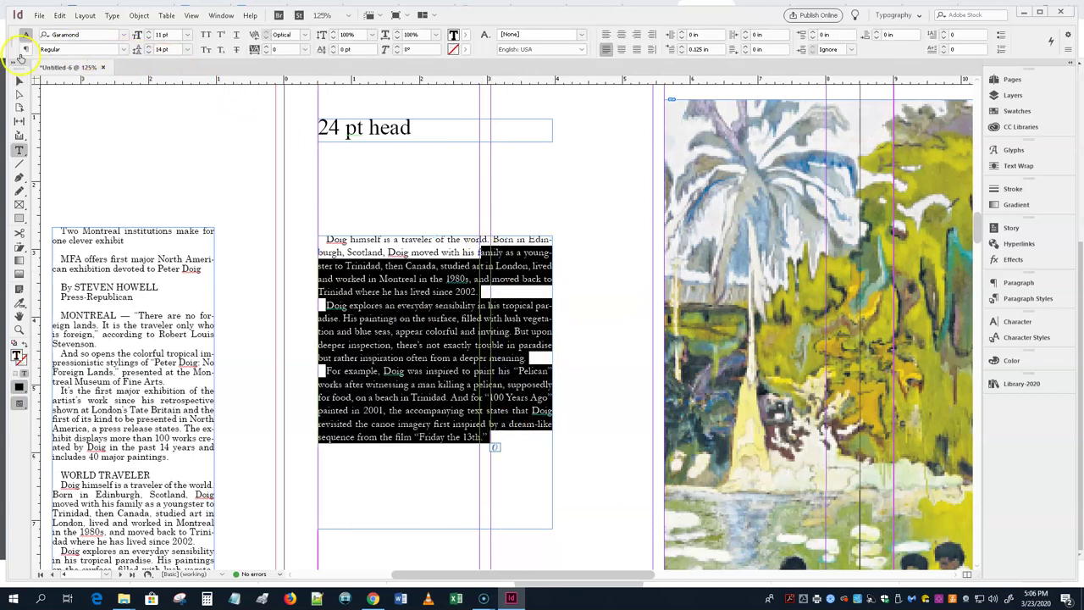
pyautogui.click(26, 50)
pyautogui.click(45, 35)
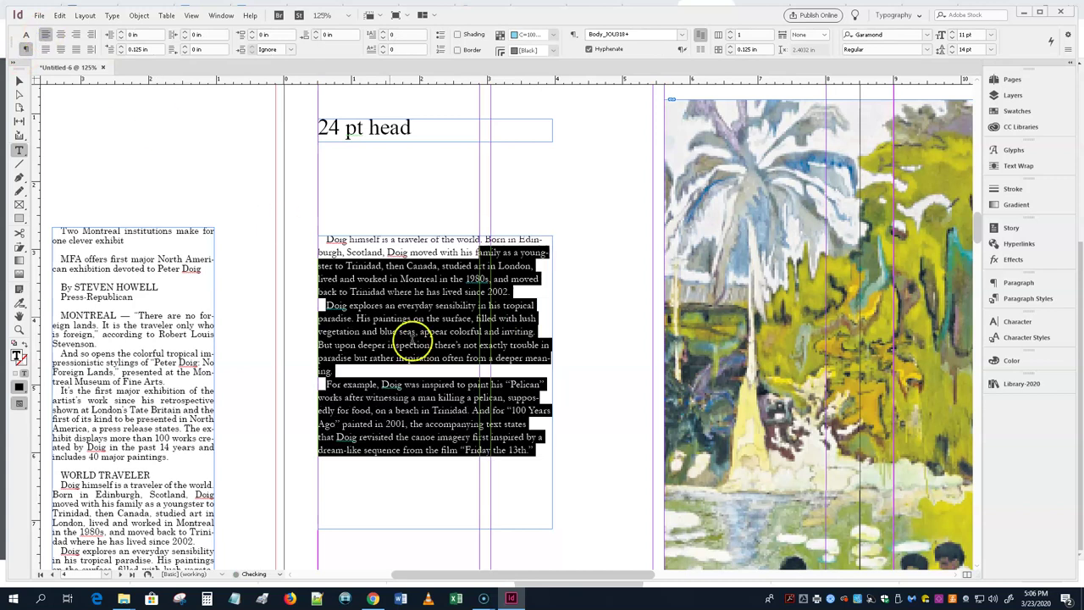
pyautogui.click(489, 306)
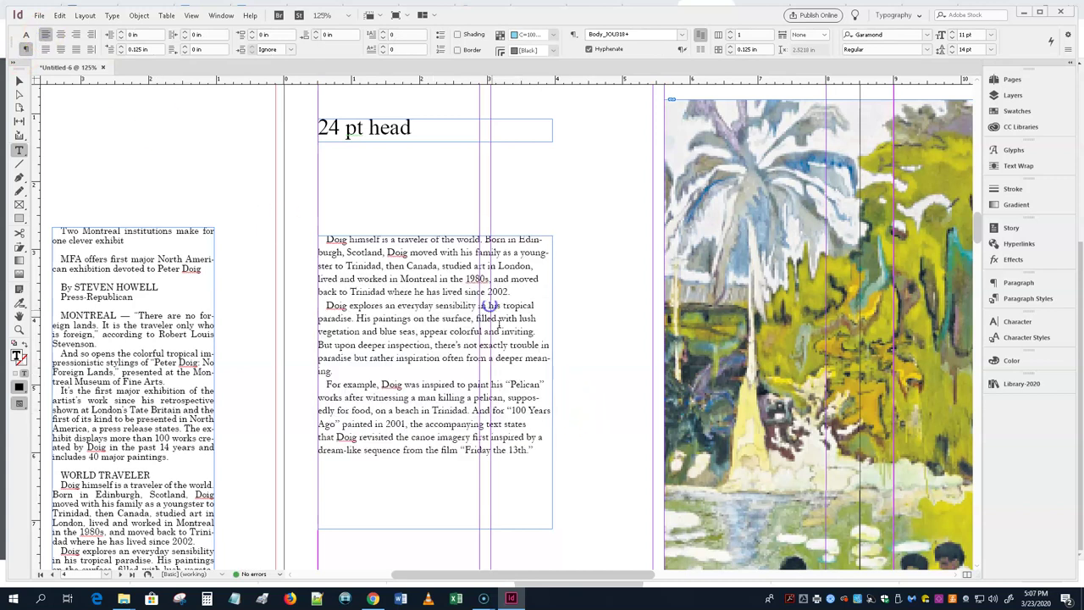
# - Increase the whole story's leading to 15 pt and deselect
pyautogui.tripleClick(421, 322)
pyautogui.doubleClick(418, 331)
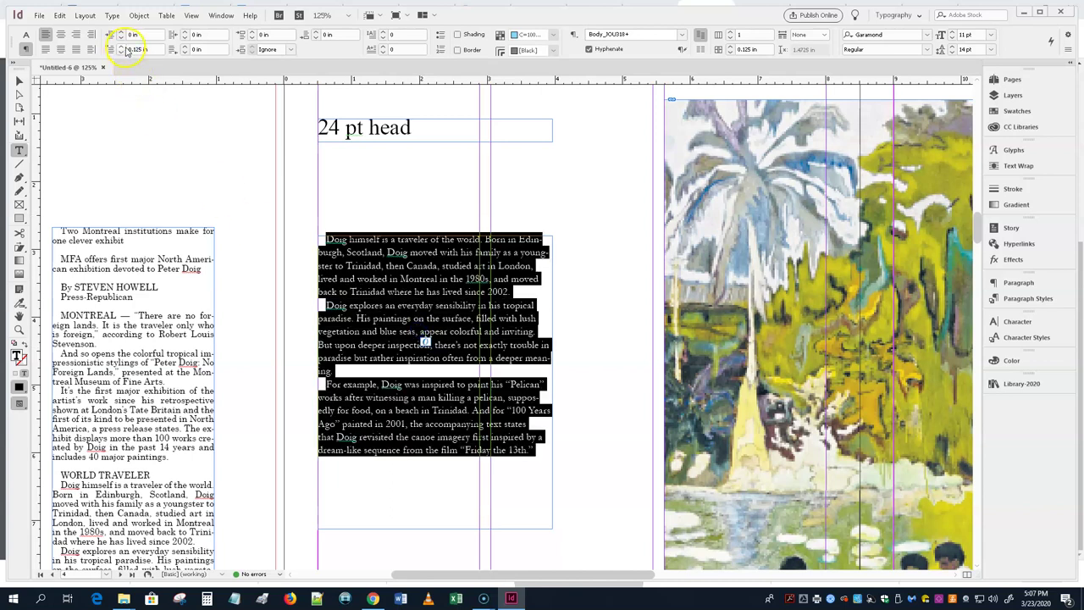
pyautogui.click(25, 35)
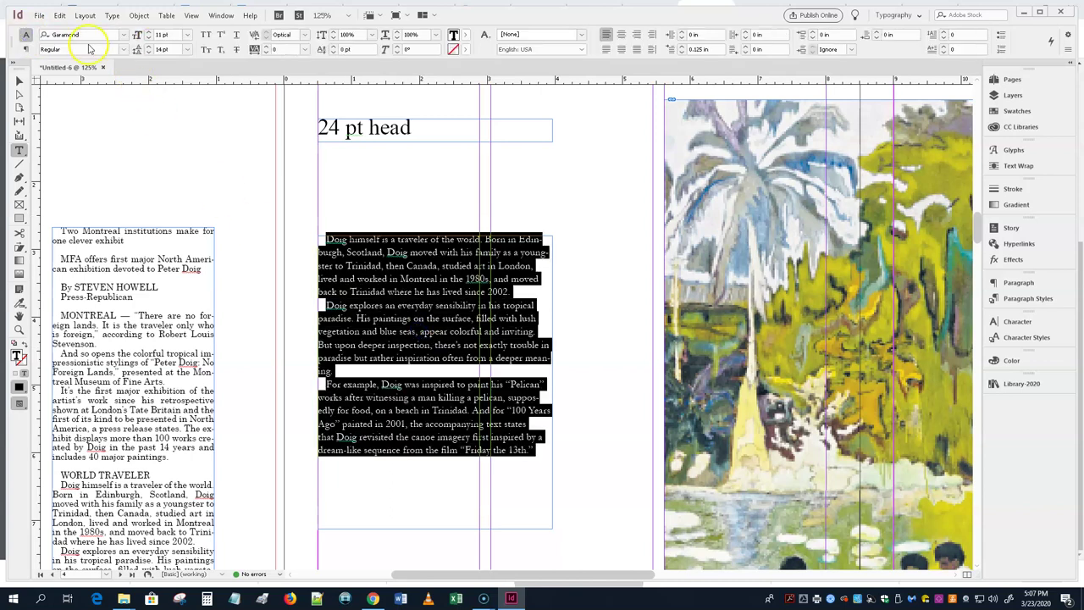
pyautogui.click(147, 46)
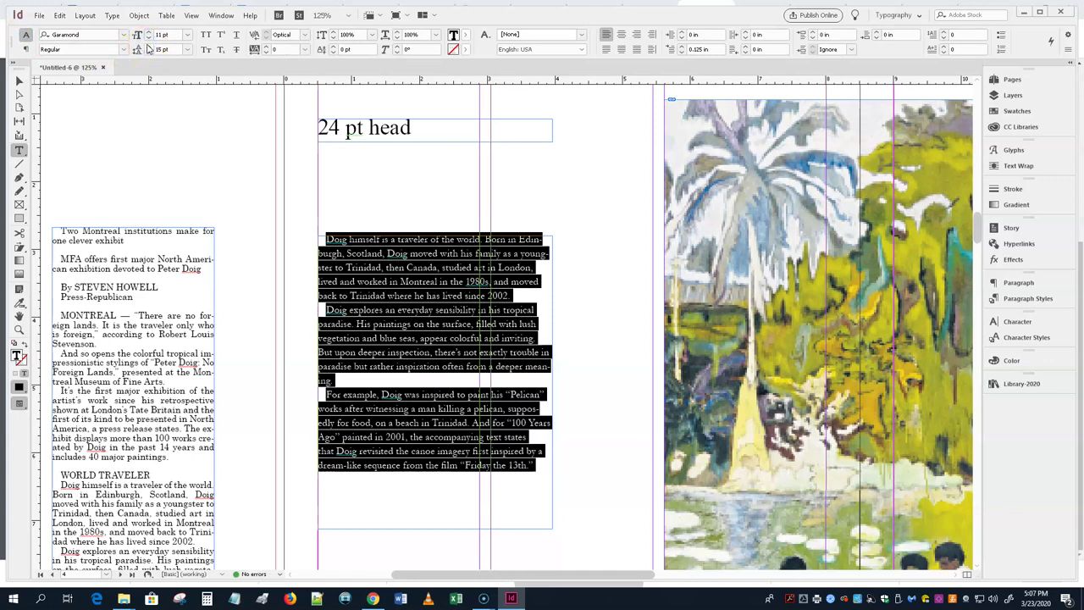
pyautogui.click(19, 81)
pyautogui.click(357, 209)
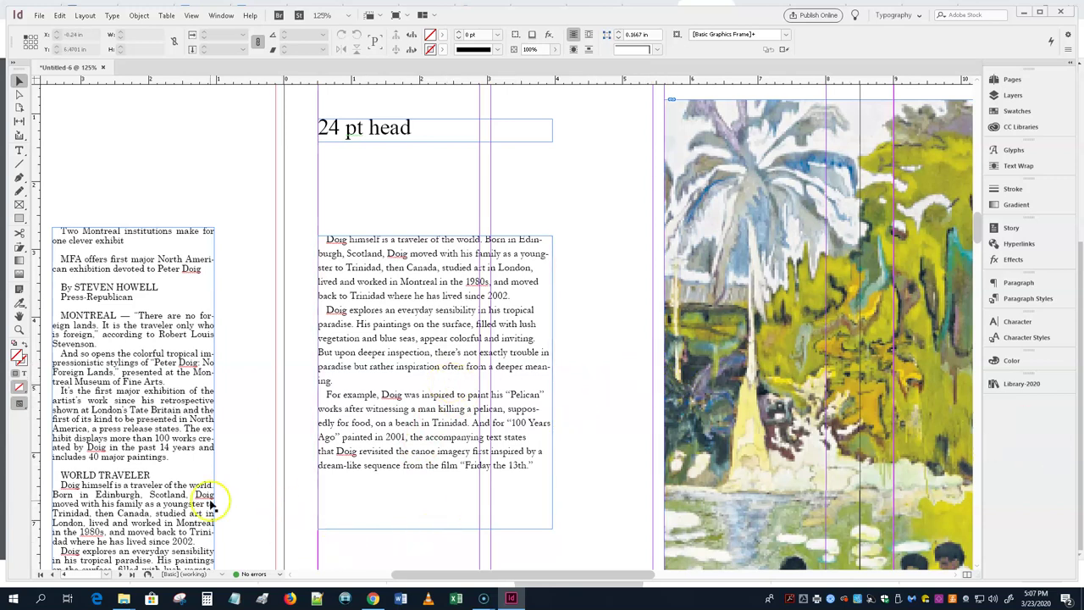
# - Pause the Screencast-O-Matic recording and return to InDesign
pyautogui.moveTo(485, 596)
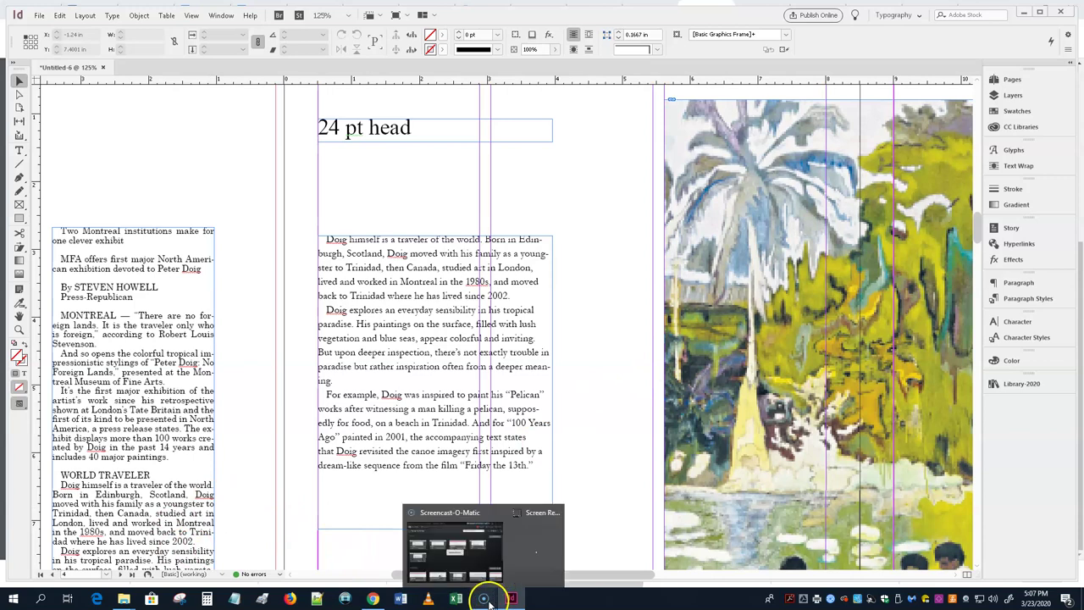
pyautogui.click(471, 543)
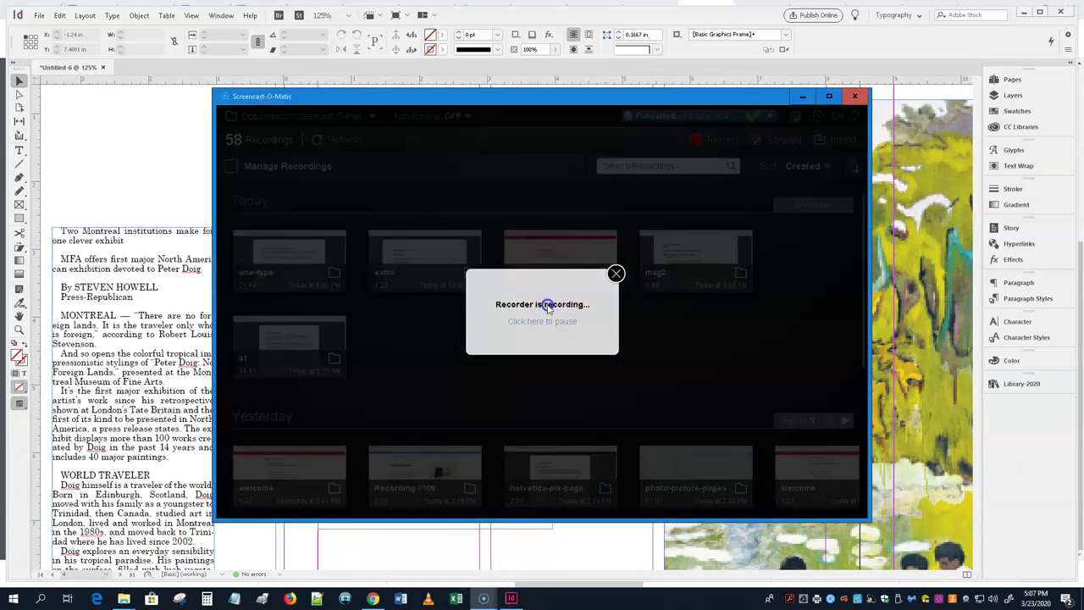
pyautogui.click(543, 321)
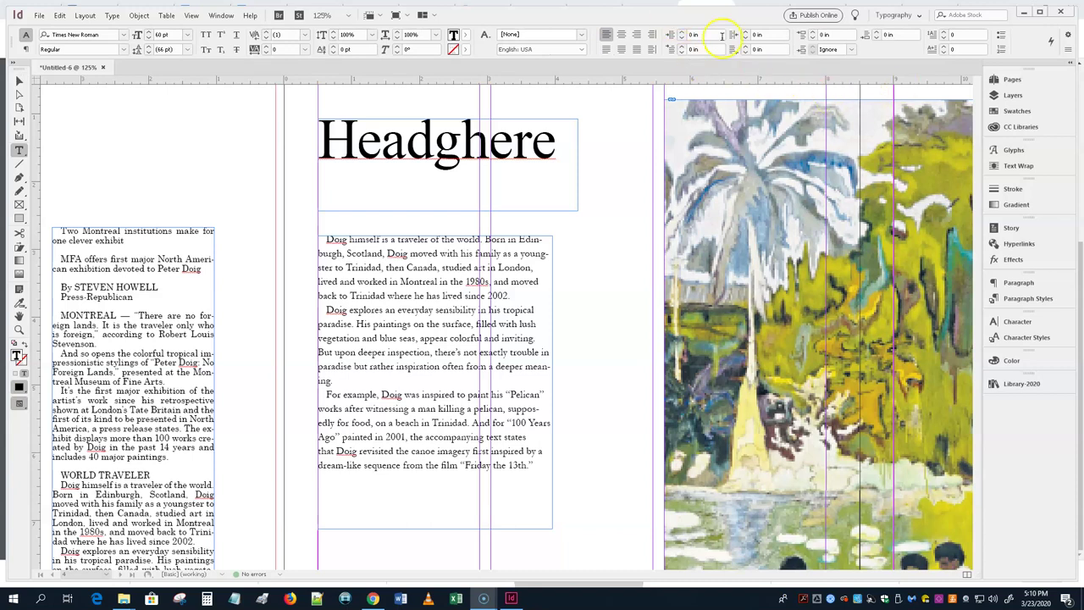
# - Correct the headline so it reads 'Head ghere'
pyautogui.click(441, 156)
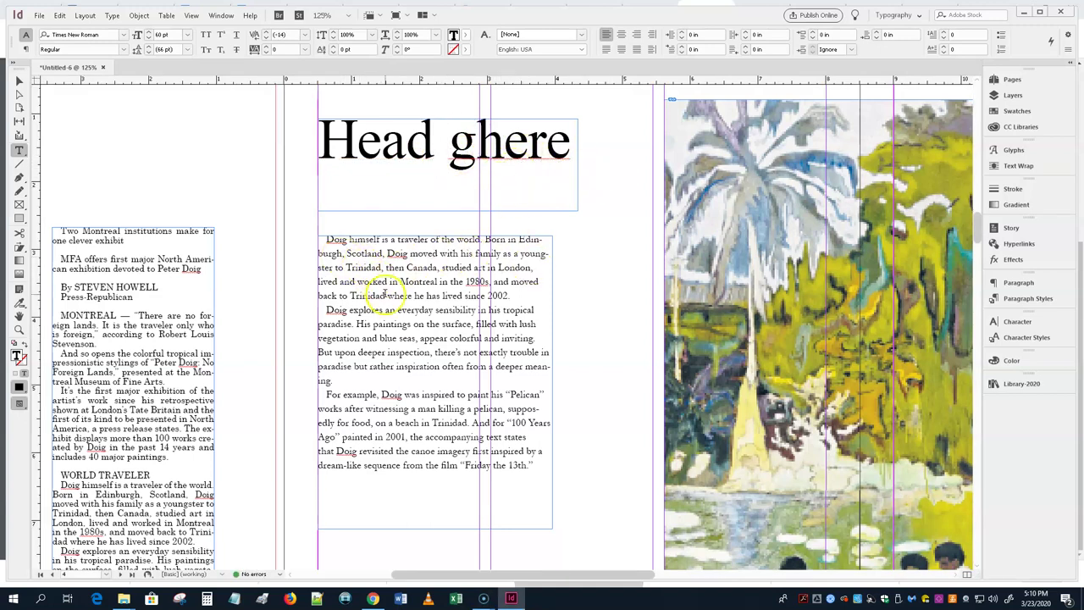
pyautogui.moveTo(386, 267); pyautogui.dragTo(417, 354)
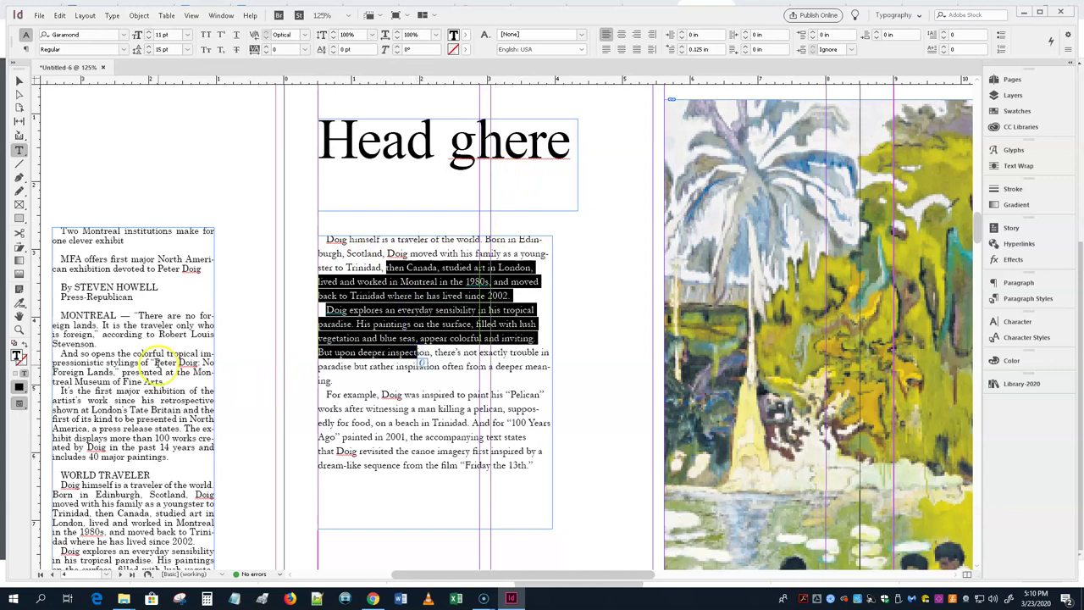
pyautogui.click(452, 295)
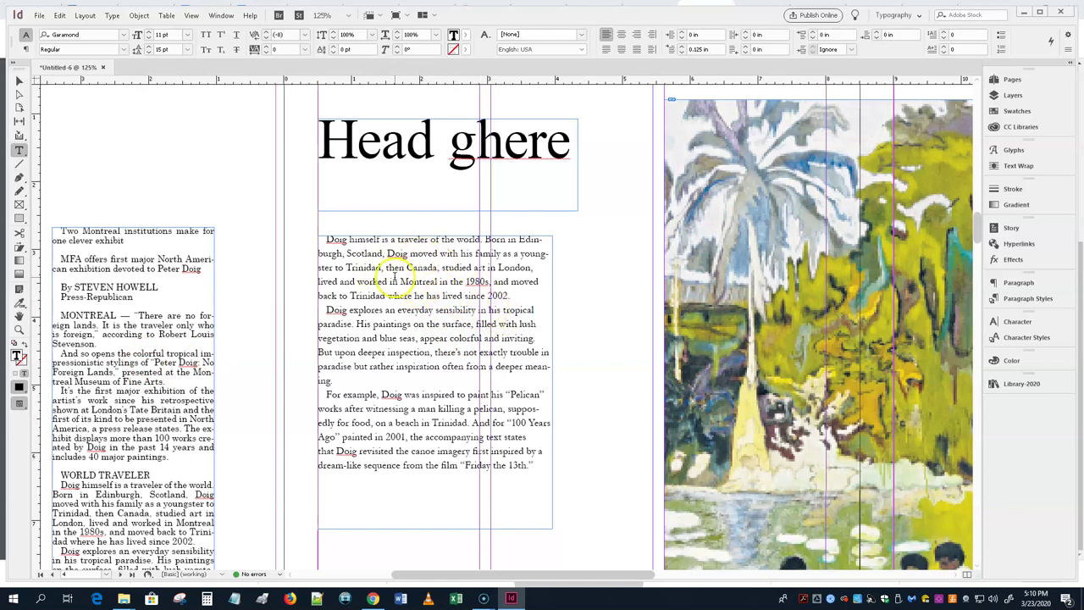
# - Select the first body paragraph and show the paragraph styles list
pyautogui.tripleClick(394, 278)
pyautogui.click(394, 278)
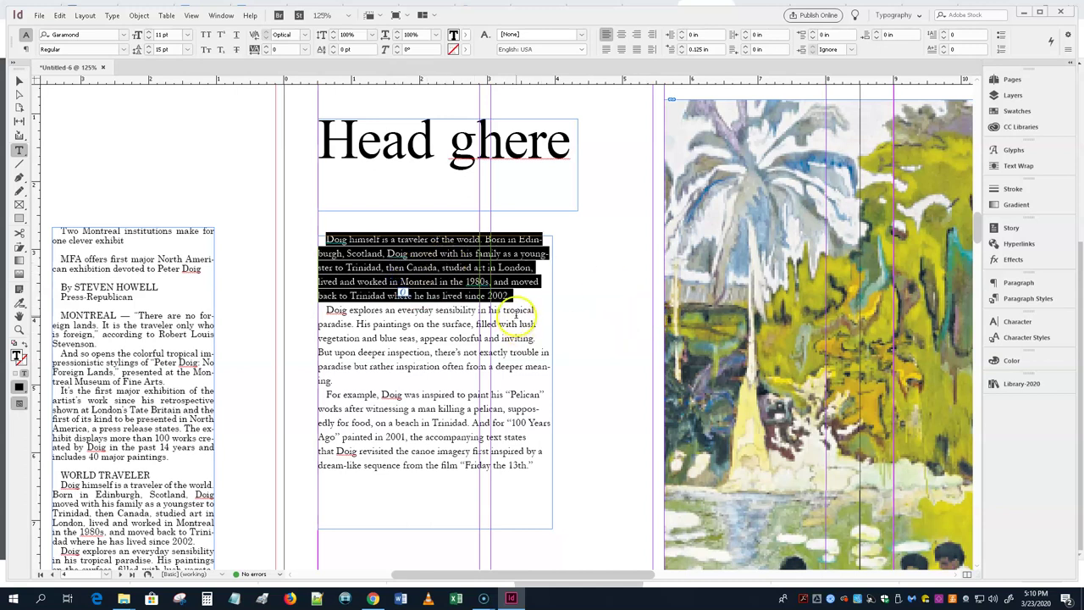
pyautogui.click(1029, 299)
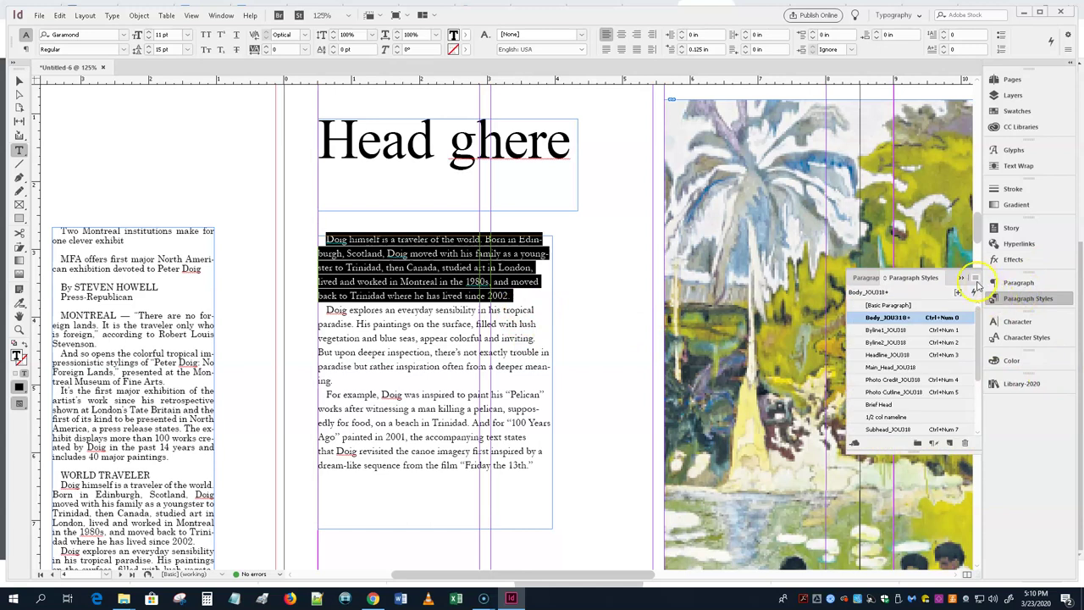
# - Create a new paragraph style named jack-mag from the Garamond text and review its Basic and Advanced Character Formats
pyautogui.click(975, 279)
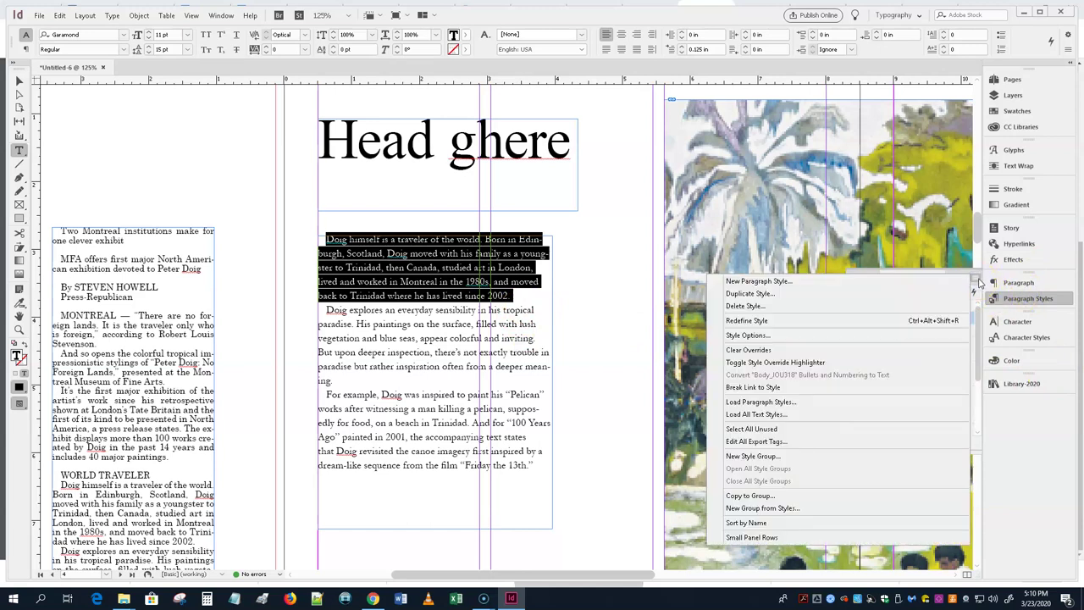
pyautogui.click(749, 283)
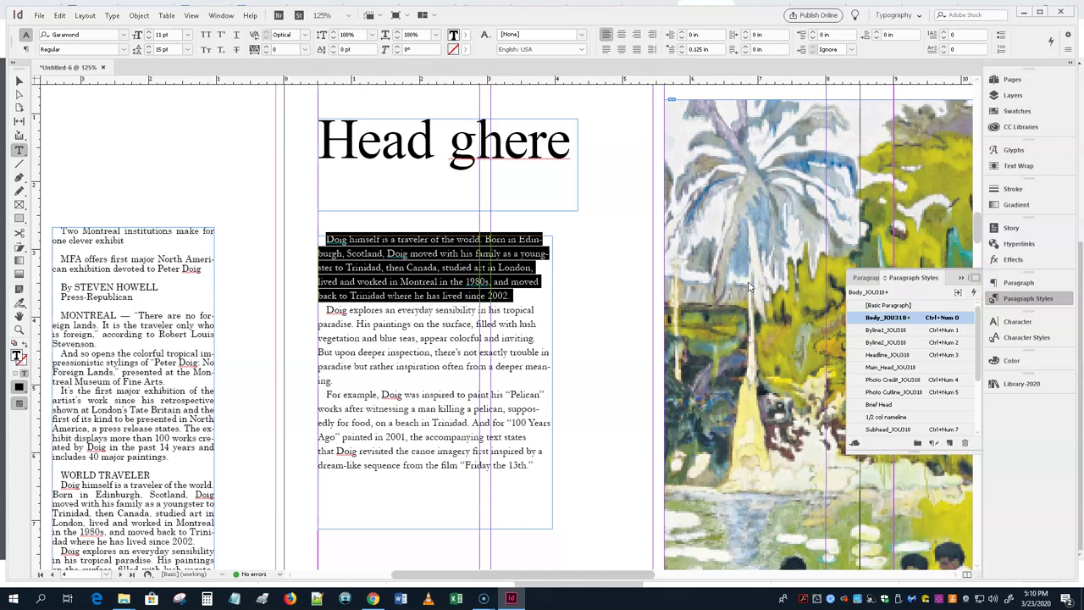
pyautogui.moveTo(562, 103); pyautogui.dragTo(776, 63)
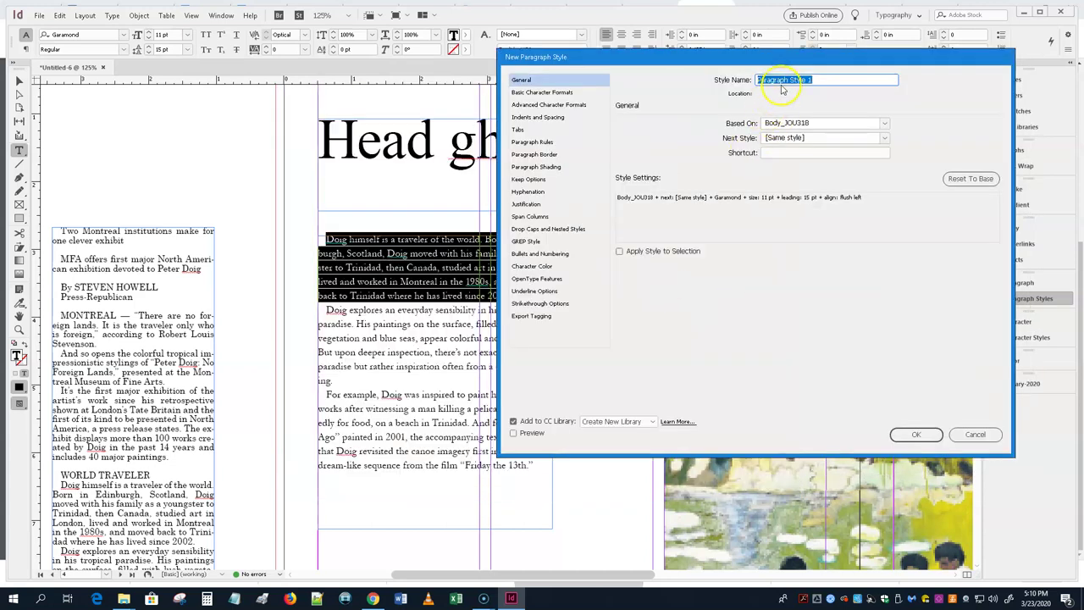
pyautogui.write('Jack-mag')
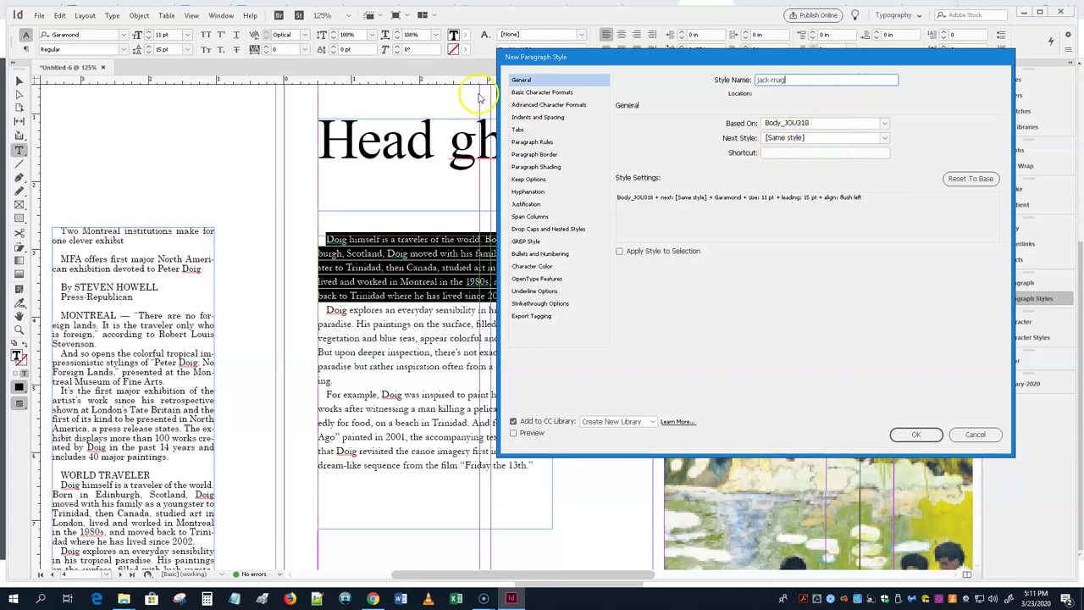
pyautogui.click(549, 99)
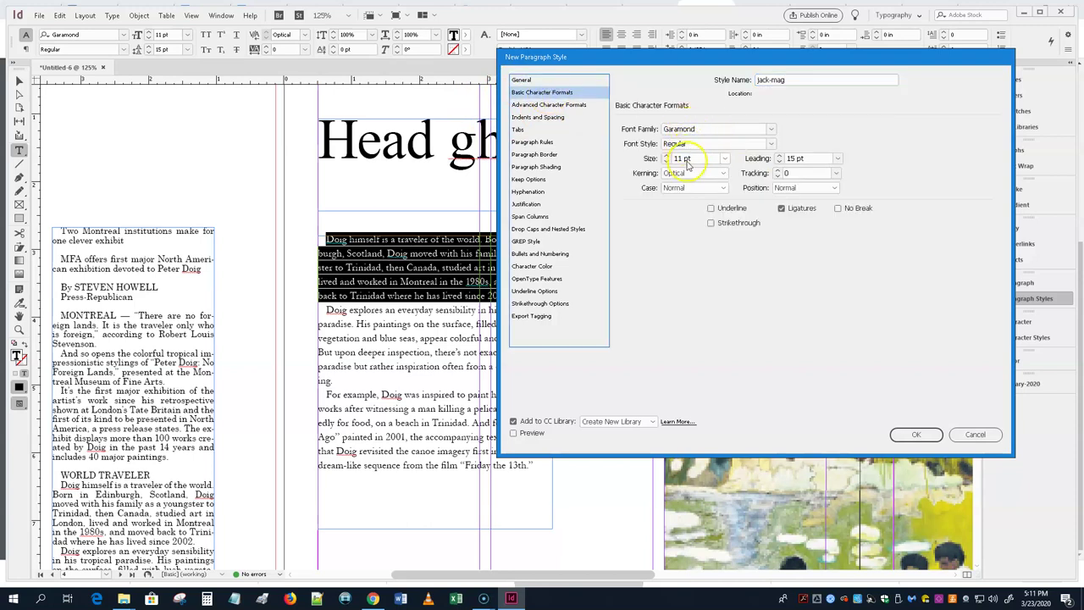
pyautogui.click(536, 105)
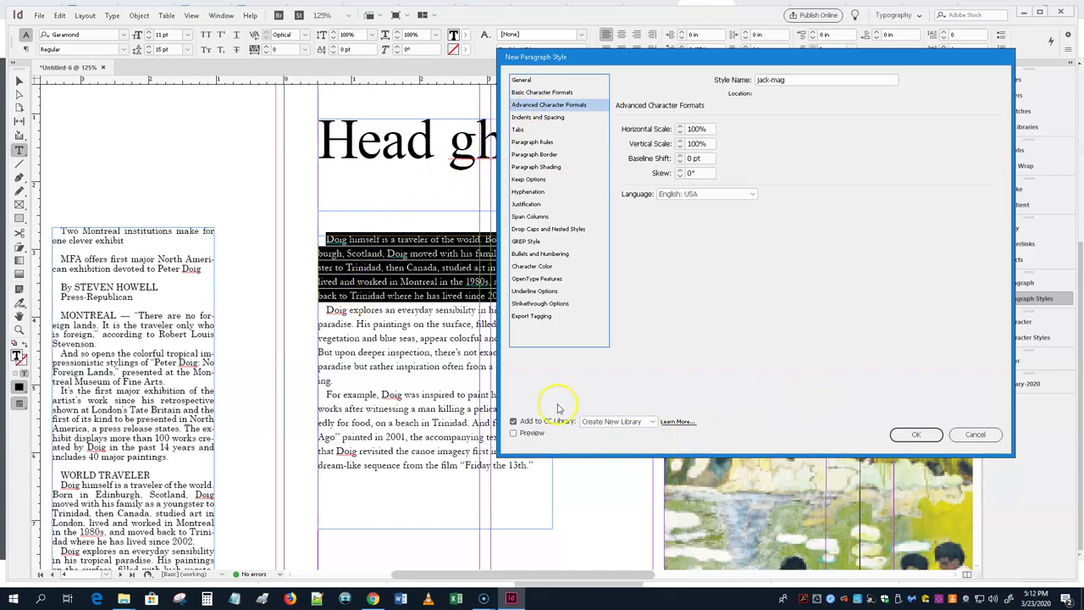
pyautogui.moveTo(720, 61); pyautogui.dragTo(761, 44)
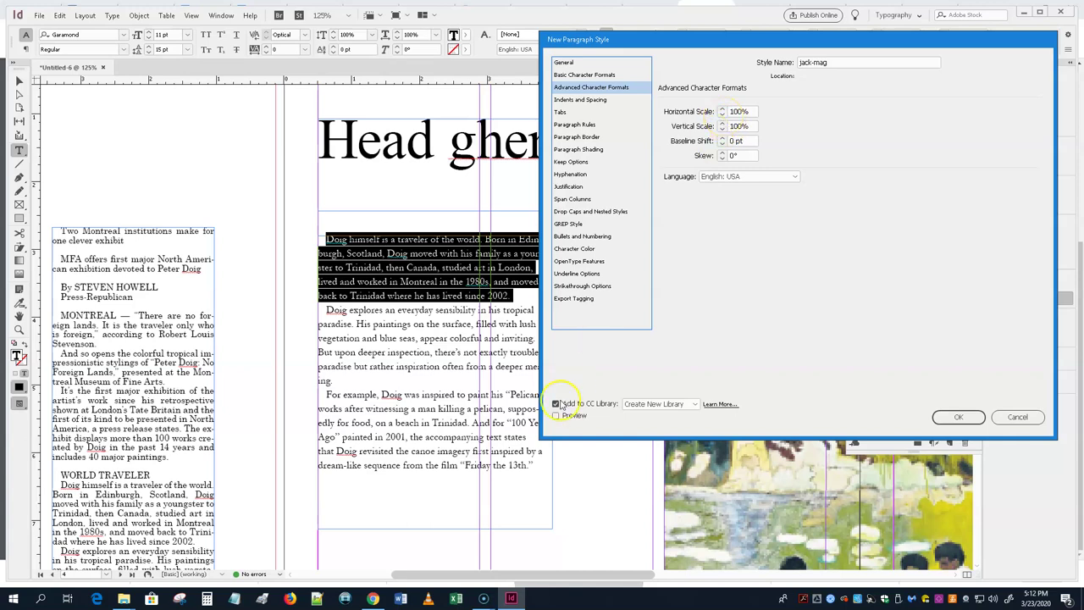
# - Preview jack-mag's horizontal scale at 94%, then return it to 100%
pyautogui.click(556, 415)
pyautogui.click(722, 115)
pyautogui.click(721, 114)
pyautogui.click(722, 115)
pyautogui.click(722, 114)
pyautogui.click(722, 114)
pyautogui.click(722, 115)
pyautogui.click(722, 115)
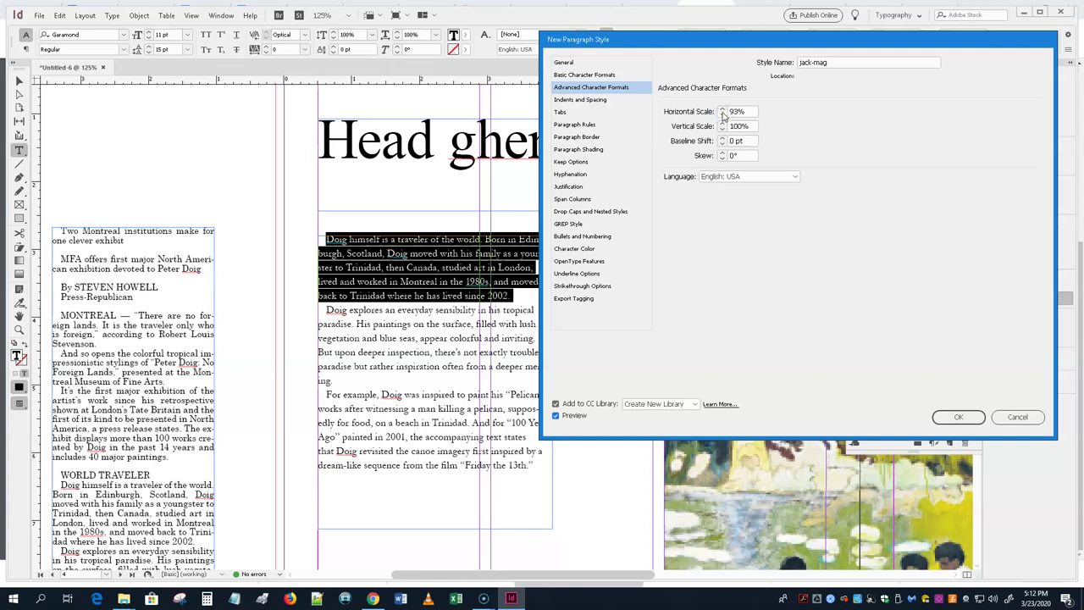
pyautogui.click(723, 108)
pyautogui.click(723, 108)
pyautogui.click(723, 109)
pyautogui.click(723, 108)
pyautogui.click(723, 108)
pyautogui.click(723, 109)
pyautogui.click(556, 416)
# - Review jack-mag's Hyphenation and Justification settings without changing them
pyautogui.click(572, 175)
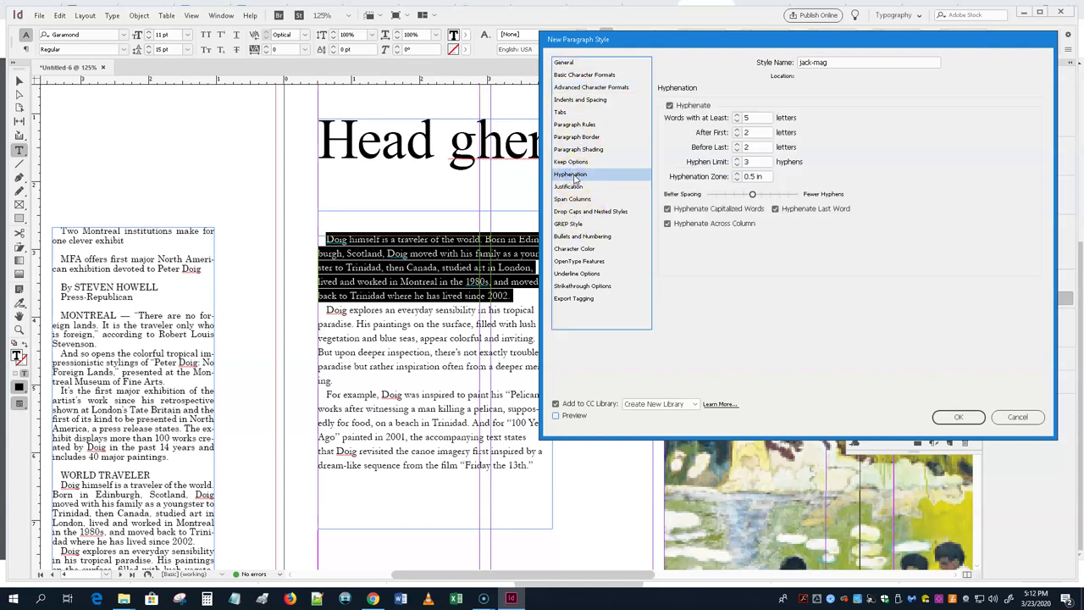
pyautogui.click(575, 187)
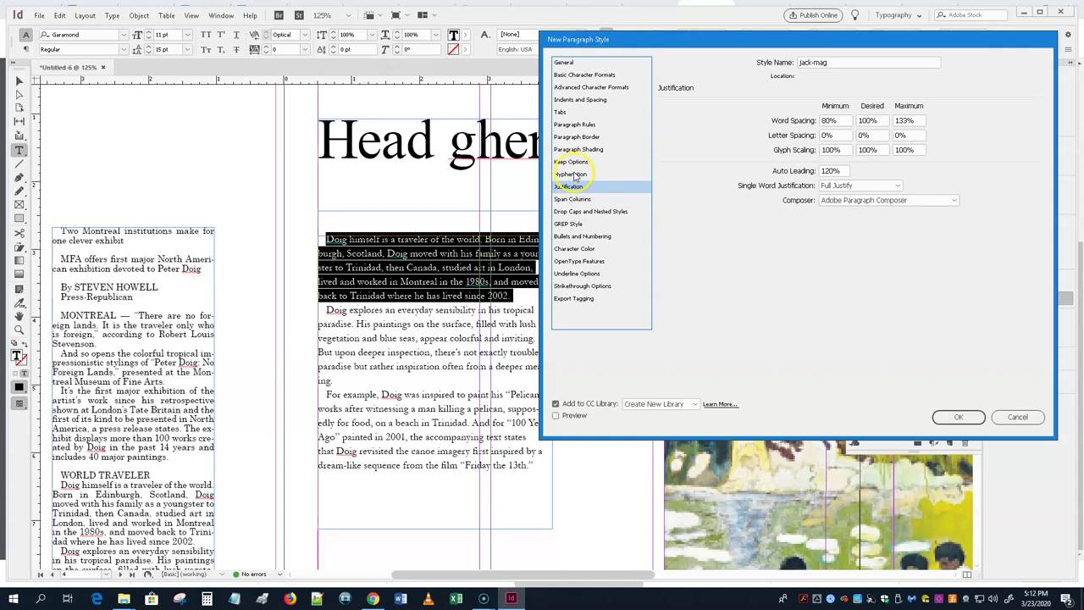
pyautogui.click(575, 174)
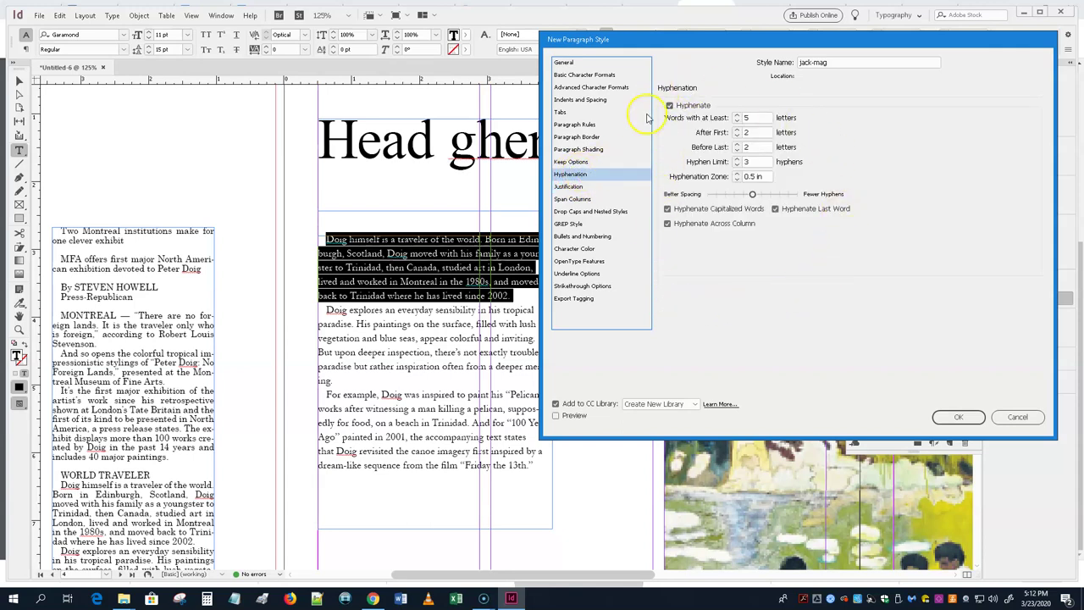
pyautogui.click(579, 187)
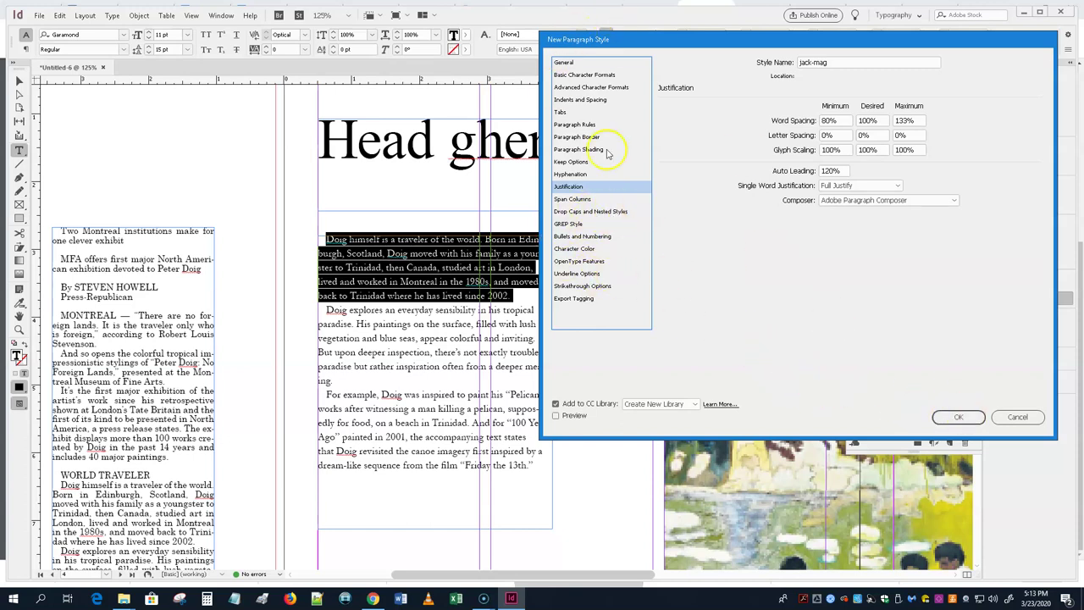
# - Save jack-mag and apply it to the left-column 'It's the first major exhibition' paragraph
pyautogui.click(960, 419)
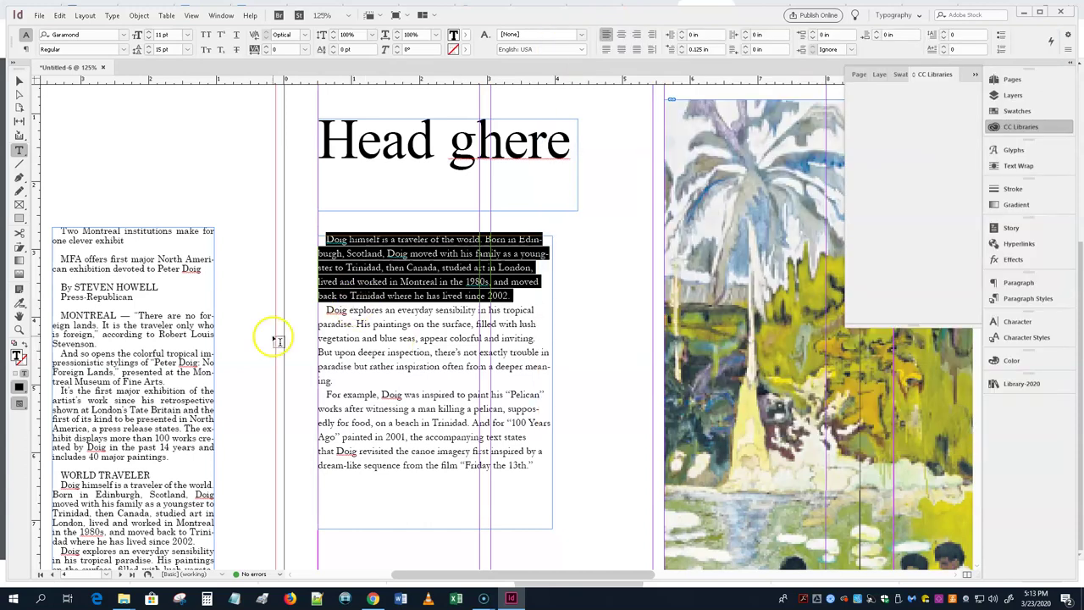
pyautogui.tripleClick(93, 437)
pyautogui.click(93, 437)
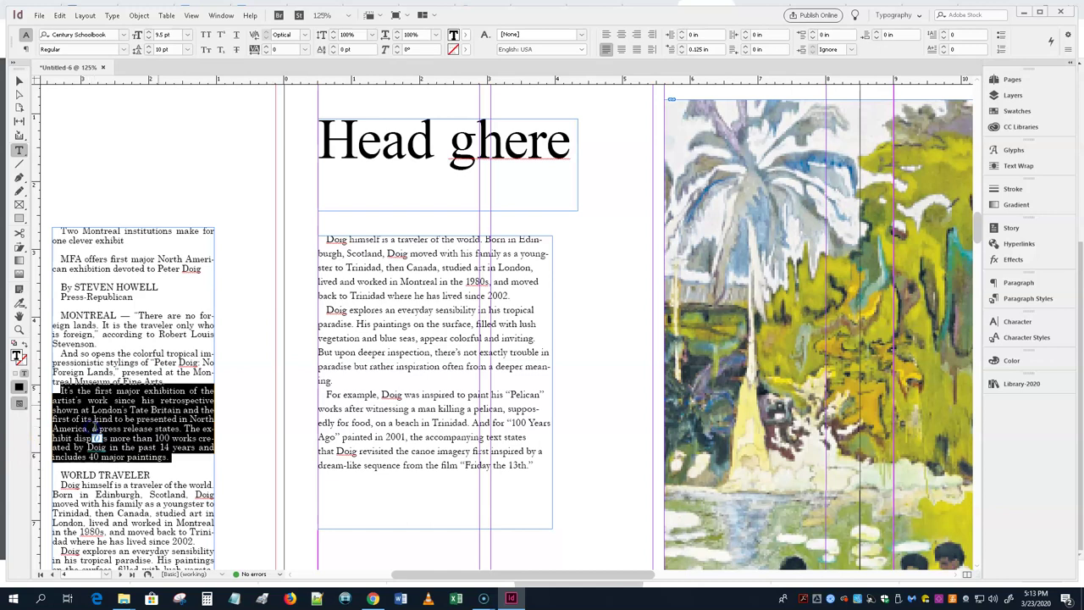
pyautogui.click(1028, 298)
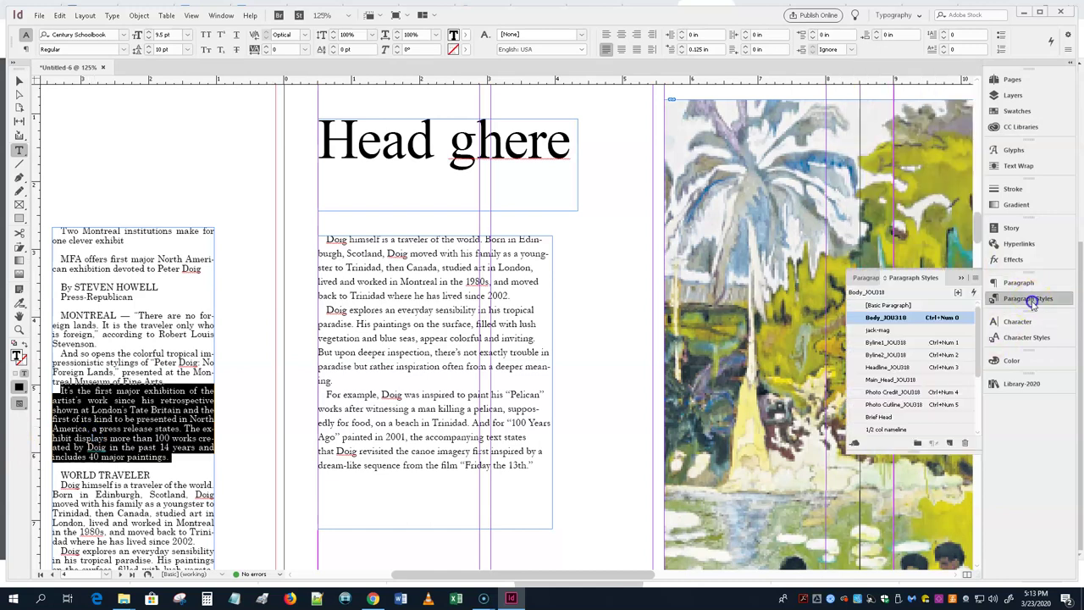
pyautogui.click(879, 330)
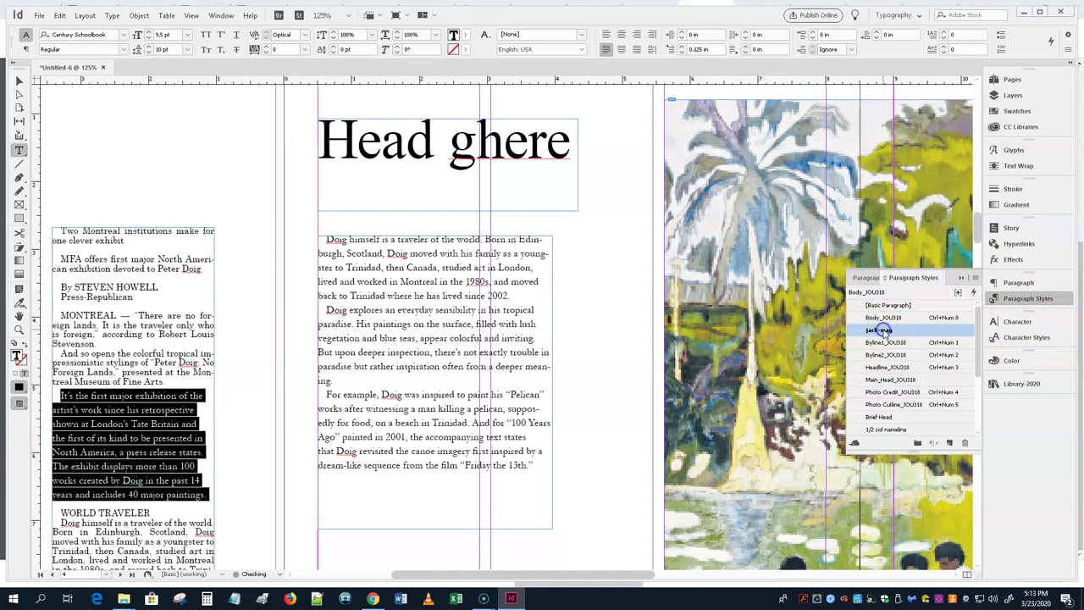
pyautogui.click(407, 138)
# - Set the 'Head ghere' headline font to Minion Pro
pyautogui.tripleClick(417, 143)
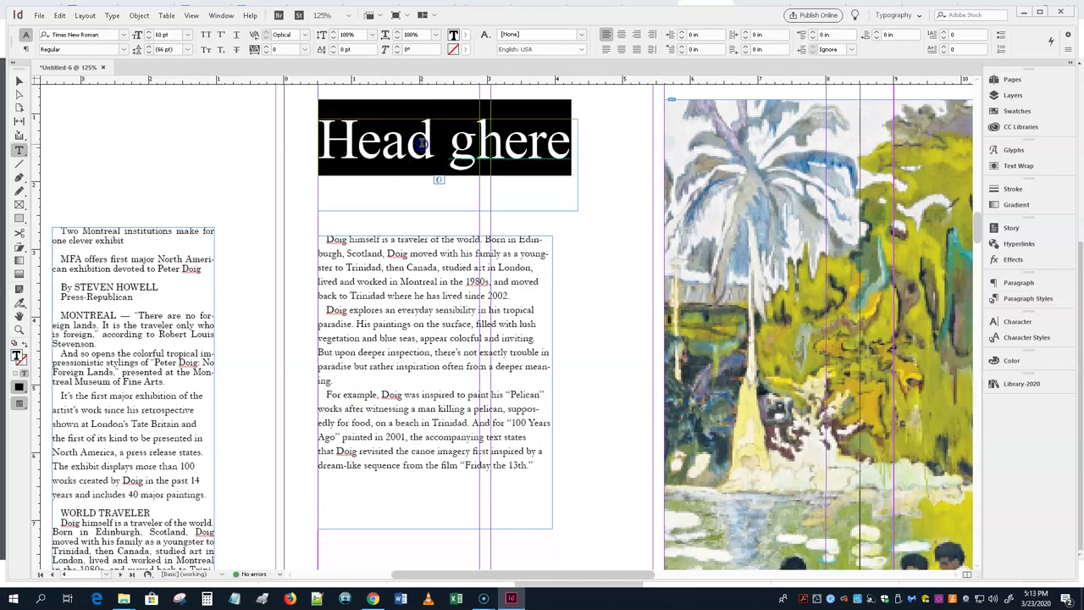
pyautogui.click(123, 35)
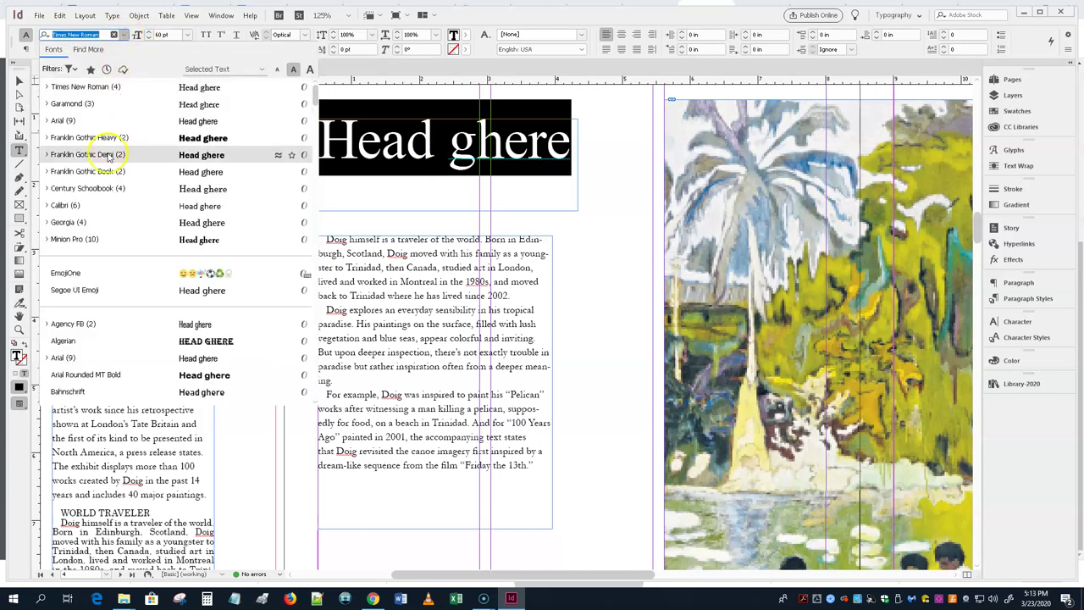
pyautogui.click(96, 242)
pyautogui.click(397, 151)
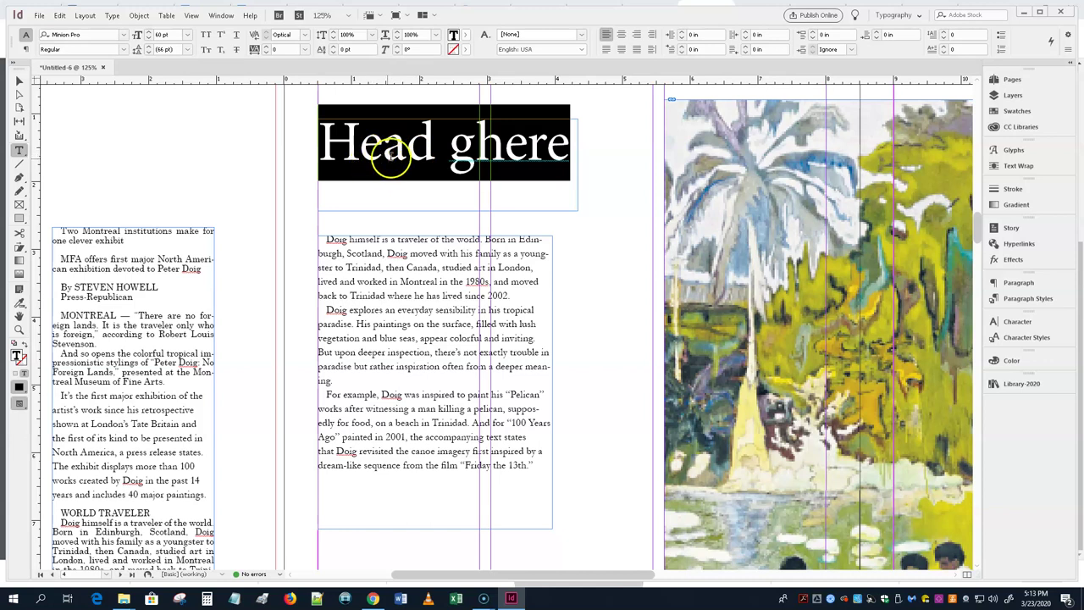
pyautogui.click(387, 151)
pyautogui.tripleClick(422, 161)
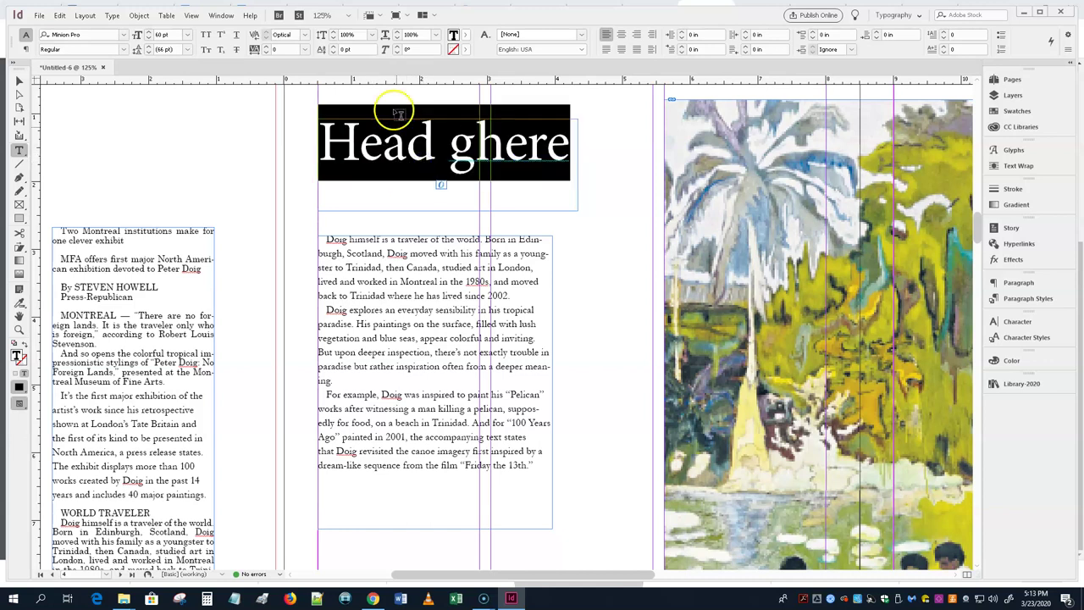
# - Condense the headline's horizontal scale to 90% and make it Italic
pyautogui.click(397, 38)
pyautogui.click(397, 38)
pyautogui.click(398, 39)
pyautogui.click(397, 39)
pyautogui.click(398, 39)
pyautogui.click(398, 39)
pyautogui.click(397, 39)
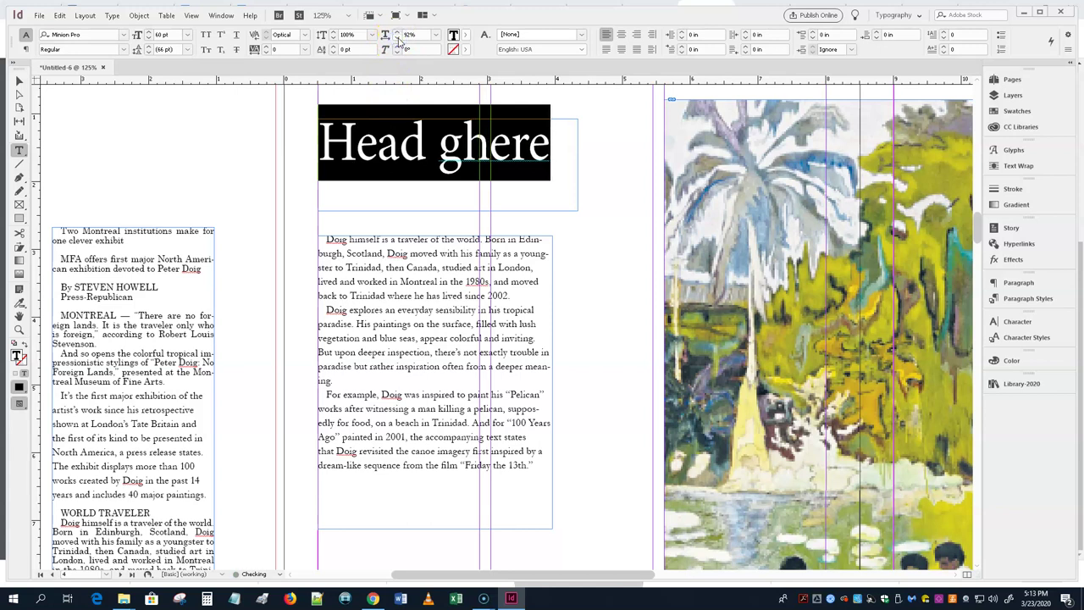
pyautogui.click(397, 39)
pyautogui.click(398, 39)
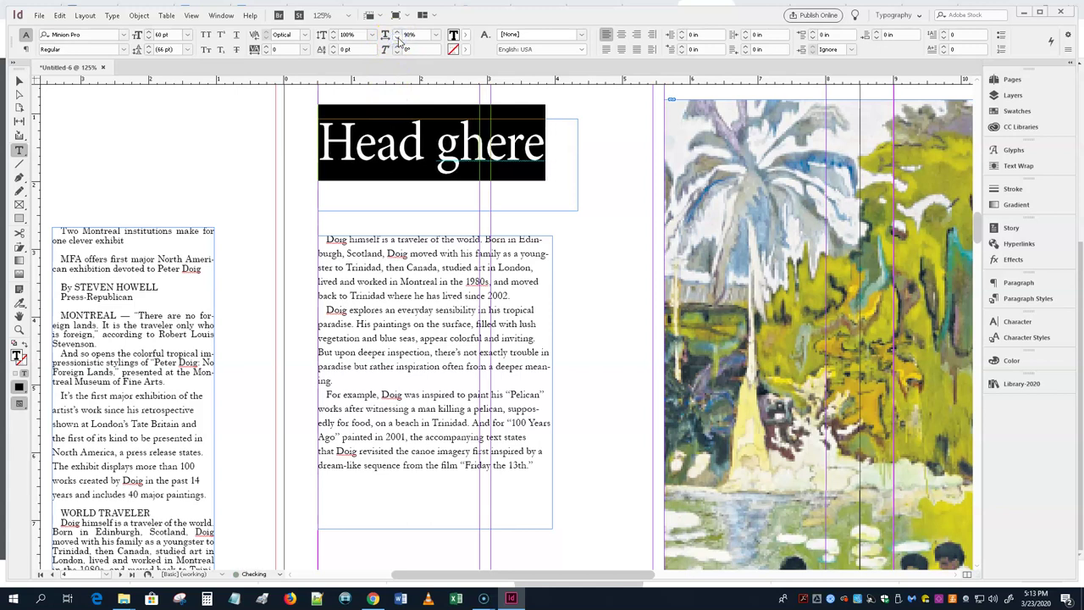
pyautogui.click(123, 49)
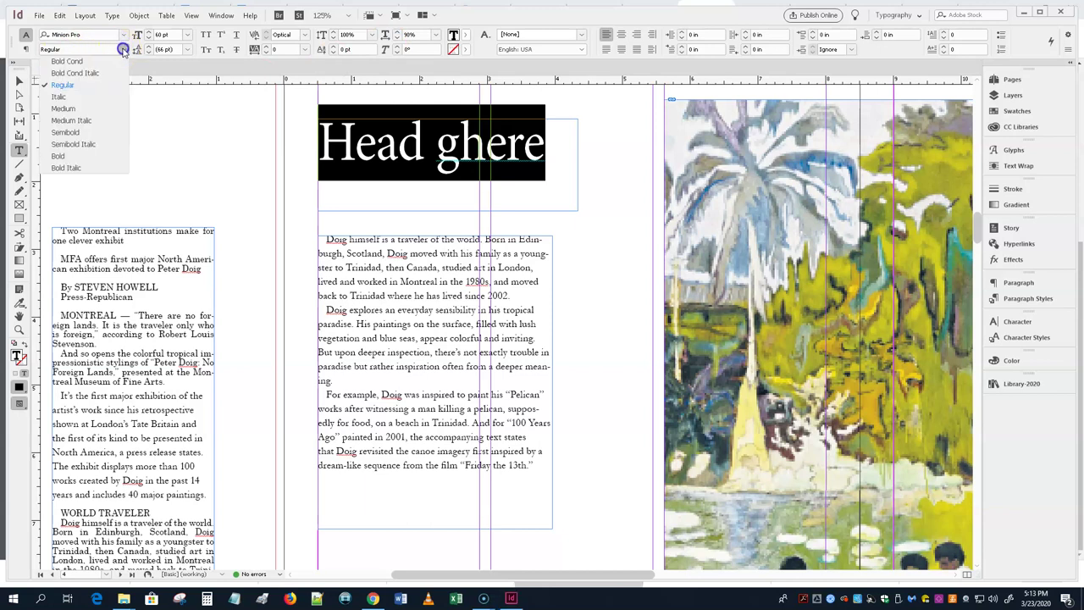
pyautogui.click(88, 100)
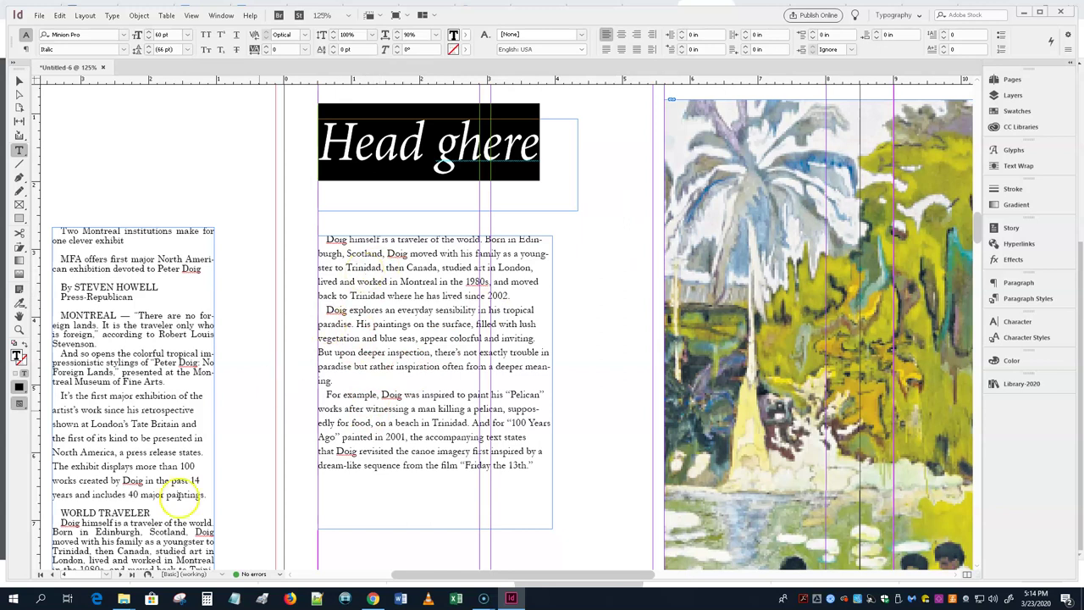
# - Put the cursor in the article's first paragraph and show the Paragraph panel menu's Drop Caps and Nested Styles command
pyautogui.click(389, 295)
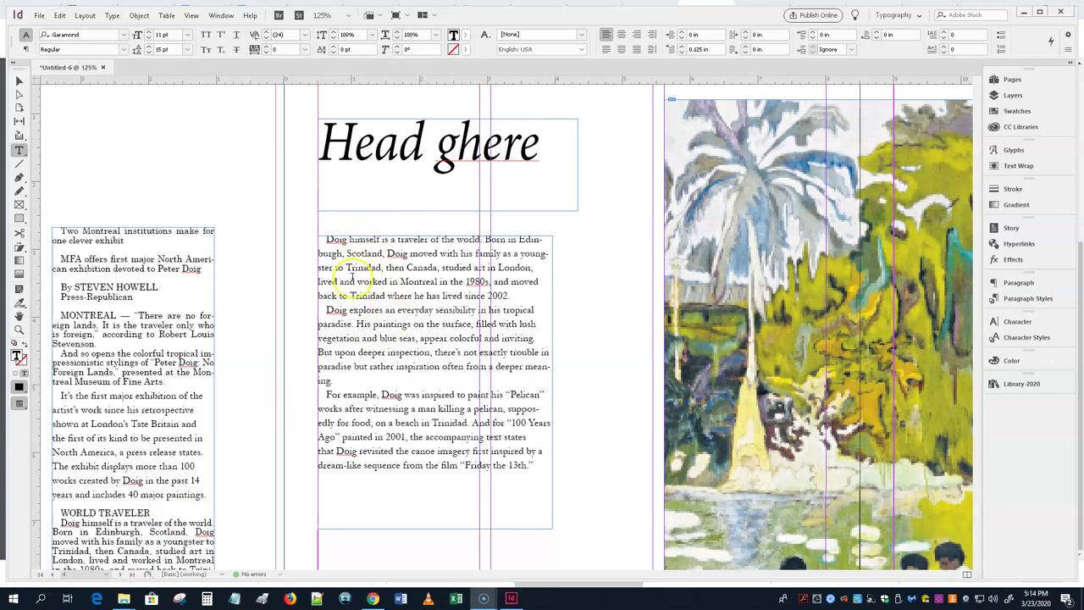
pyautogui.click(359, 266)
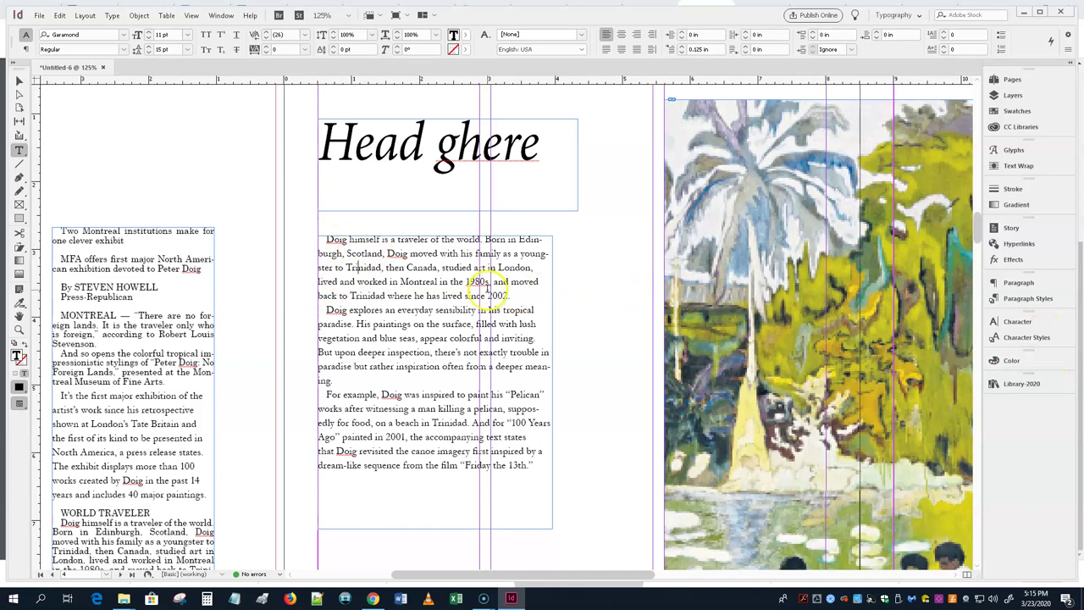
pyautogui.click(1027, 285)
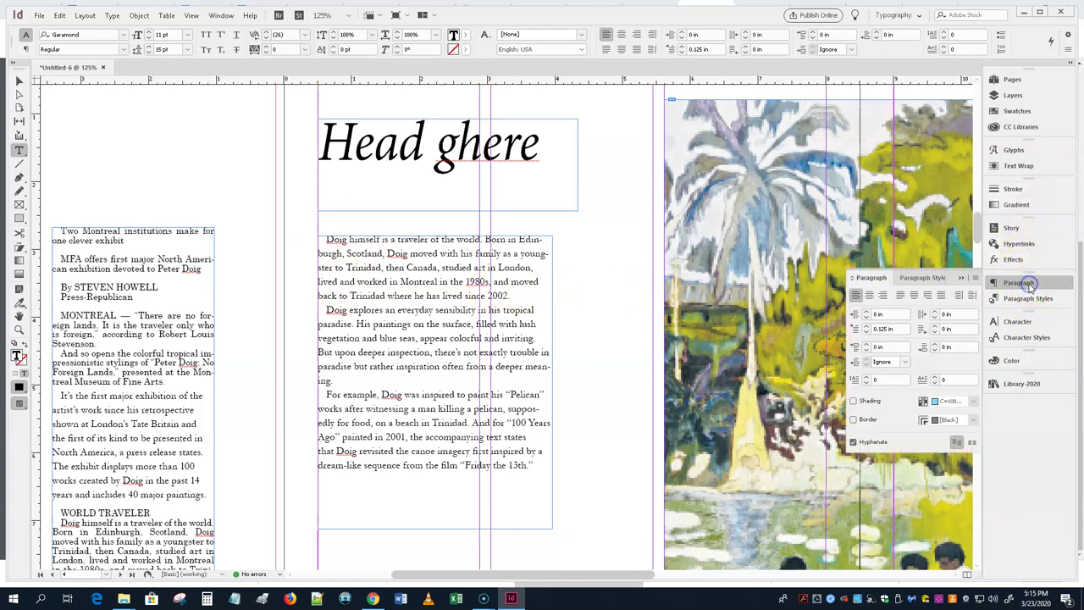
pyautogui.click(977, 279)
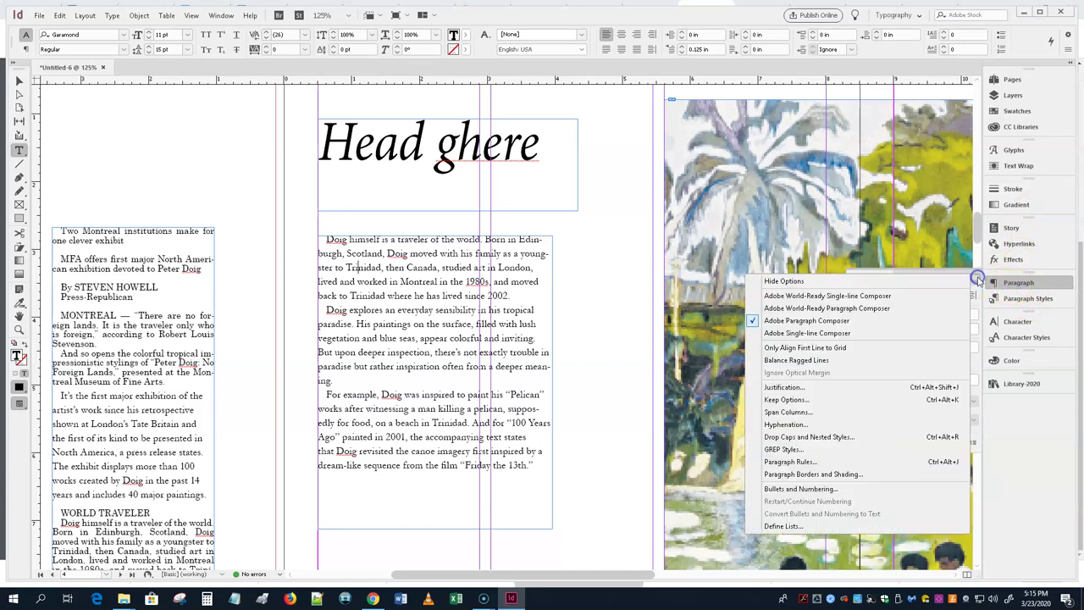
# - Give the opening paragraph a 4-line, 1-character drop cap aligned to the left edge
pyautogui.click(797, 438)
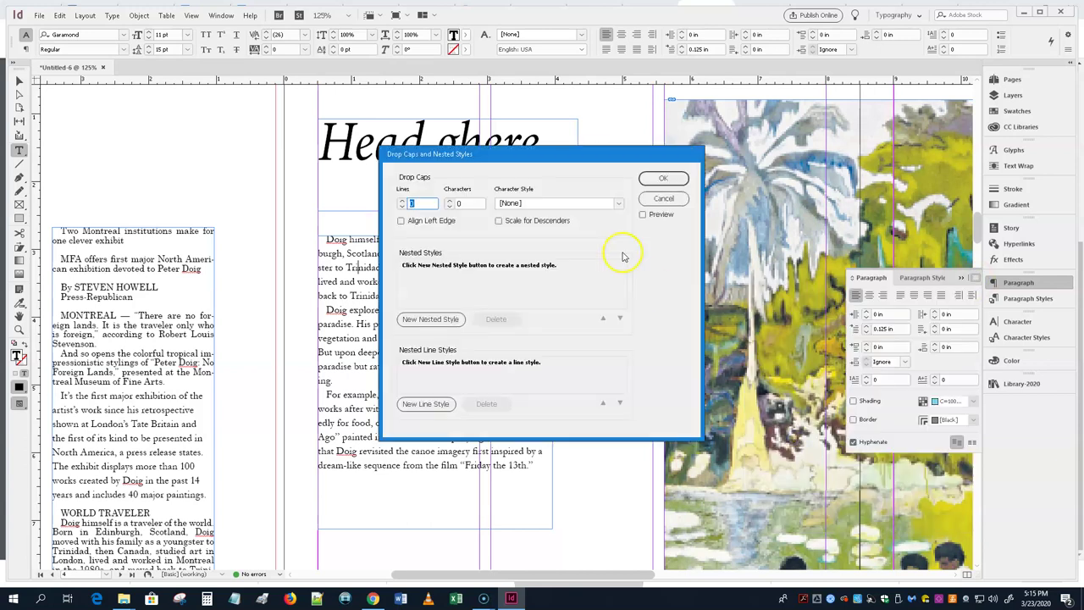
pyautogui.moveTo(562, 155); pyautogui.dragTo(718, 109)
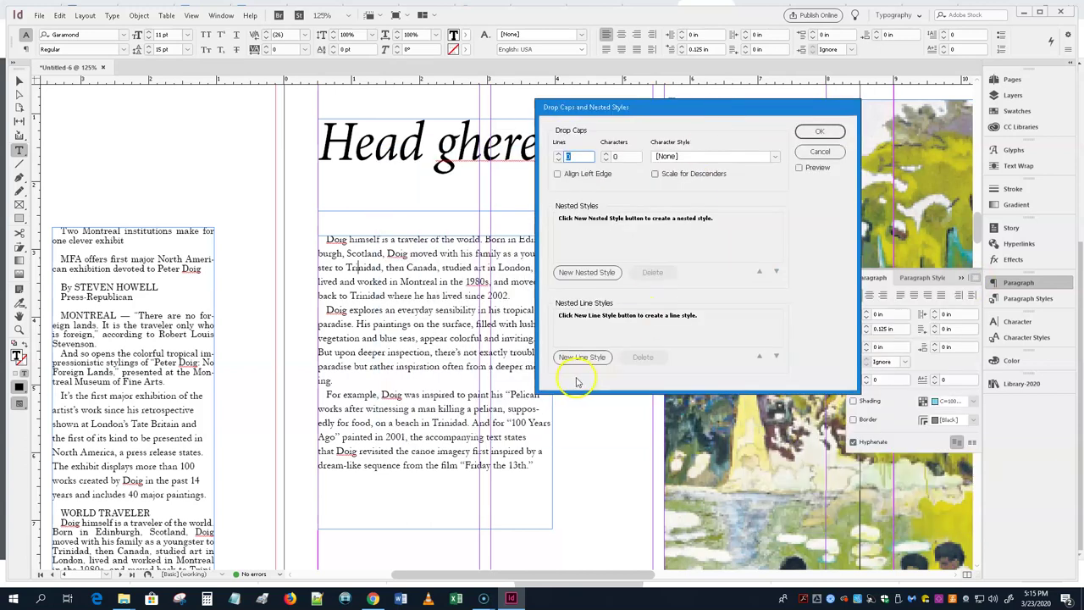
pyautogui.click(799, 166)
pyautogui.click(558, 161)
pyautogui.click(558, 154)
pyautogui.click(559, 154)
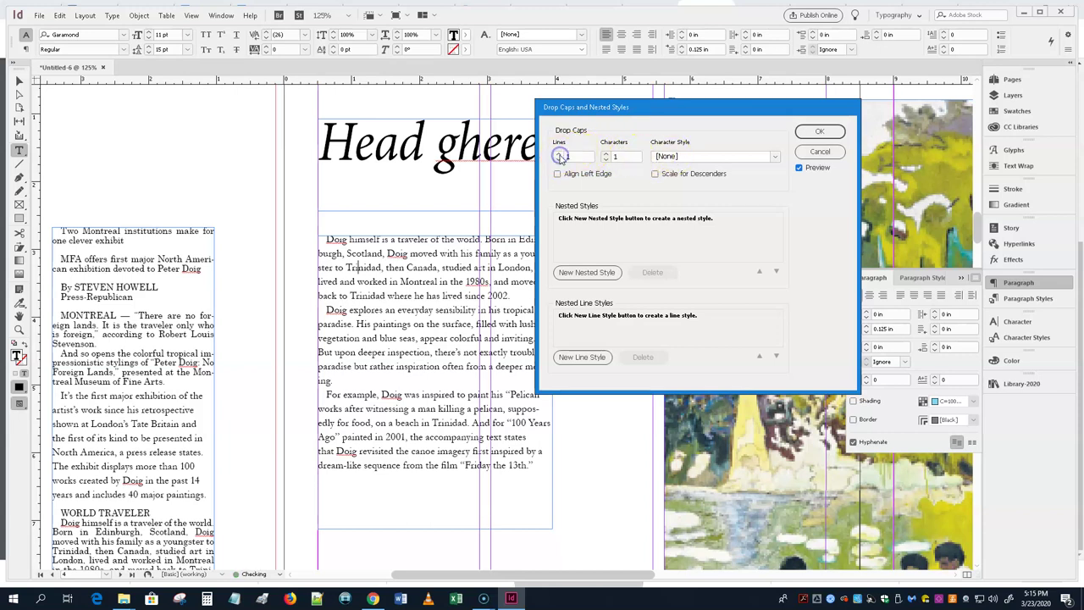
pyautogui.click(558, 154)
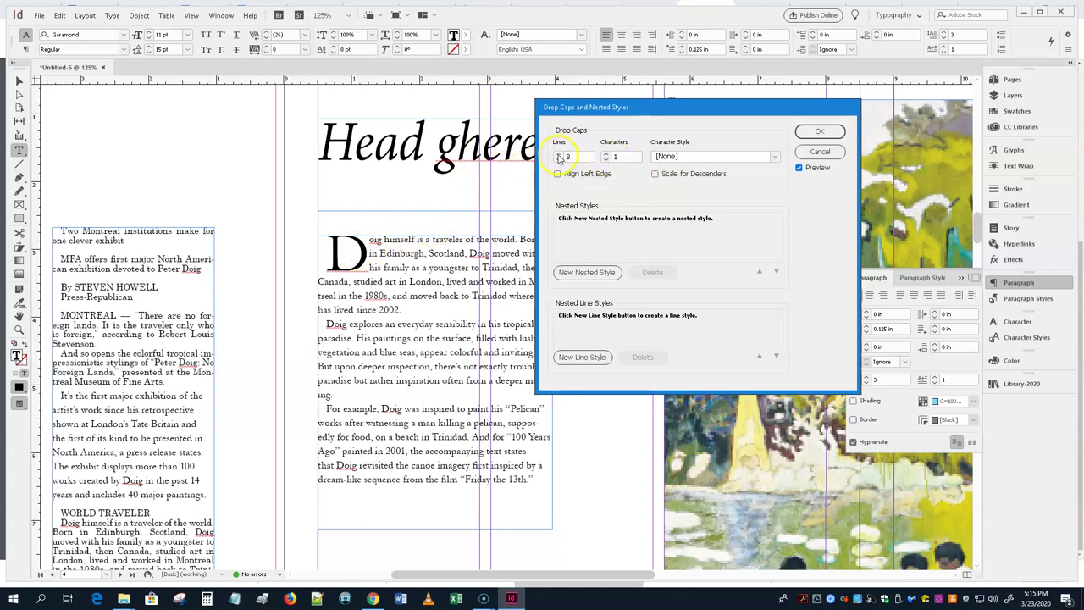
pyautogui.click(558, 154)
pyautogui.click(558, 173)
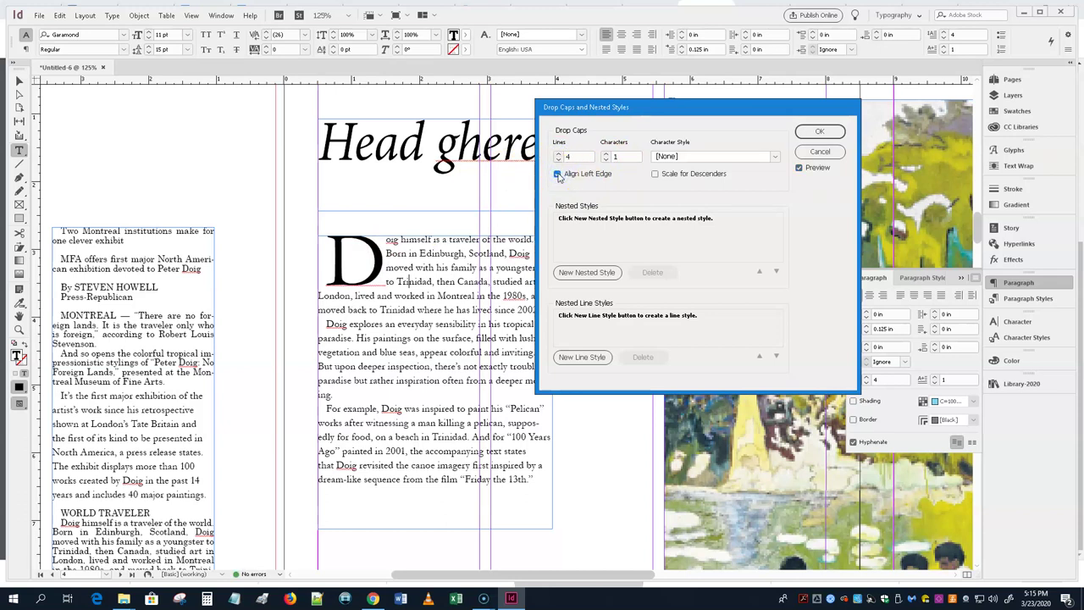
pyautogui.click(656, 174)
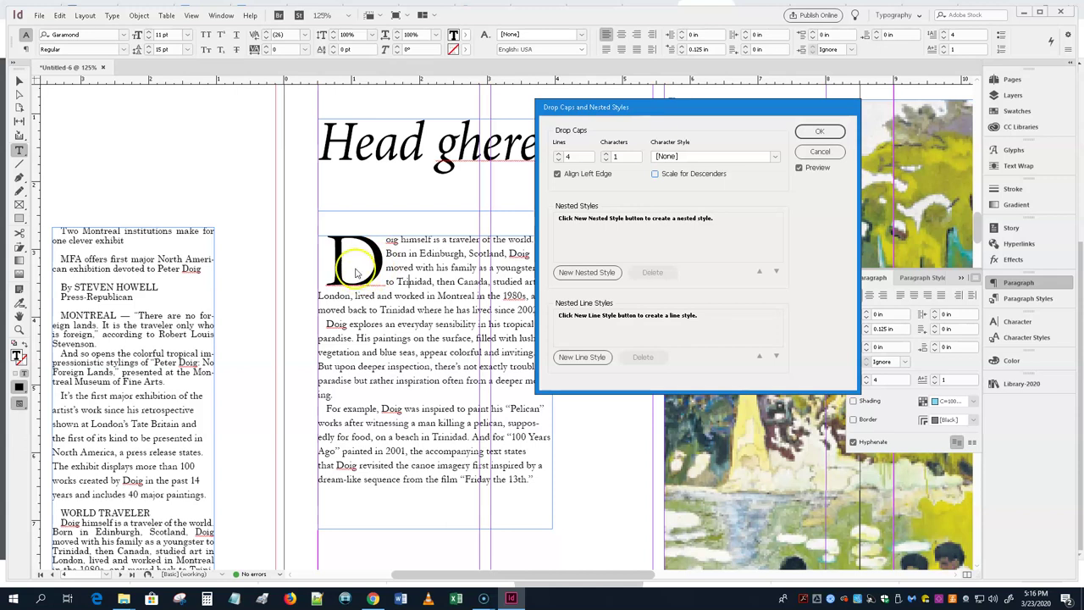
pyautogui.click(820, 132)
pyautogui.click(639, 133)
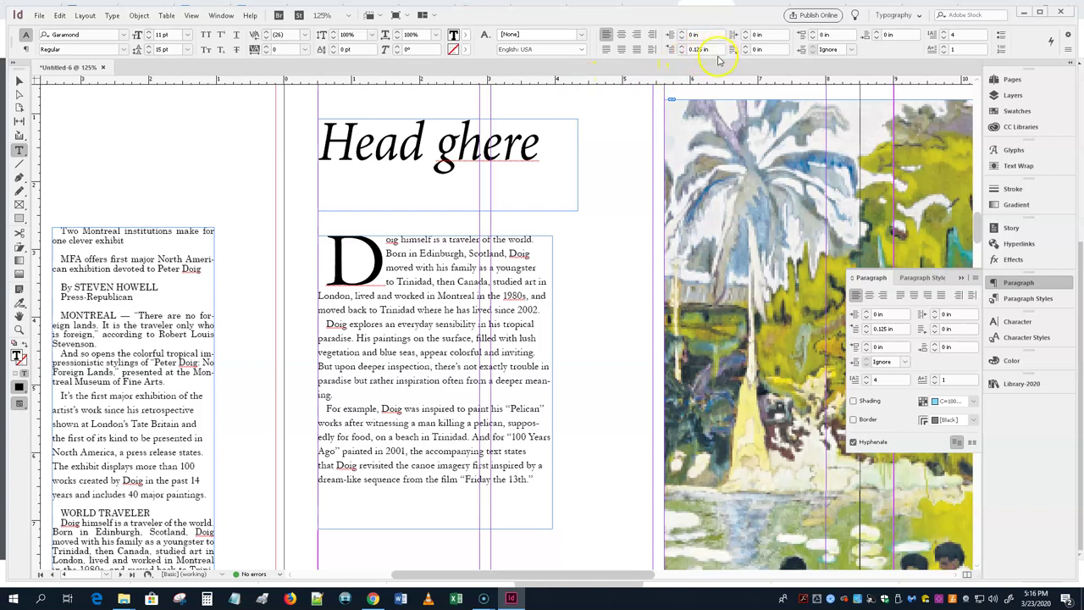
# - Set the drop cap letter D in Minion Pro Italic
pyautogui.click(671, 49)
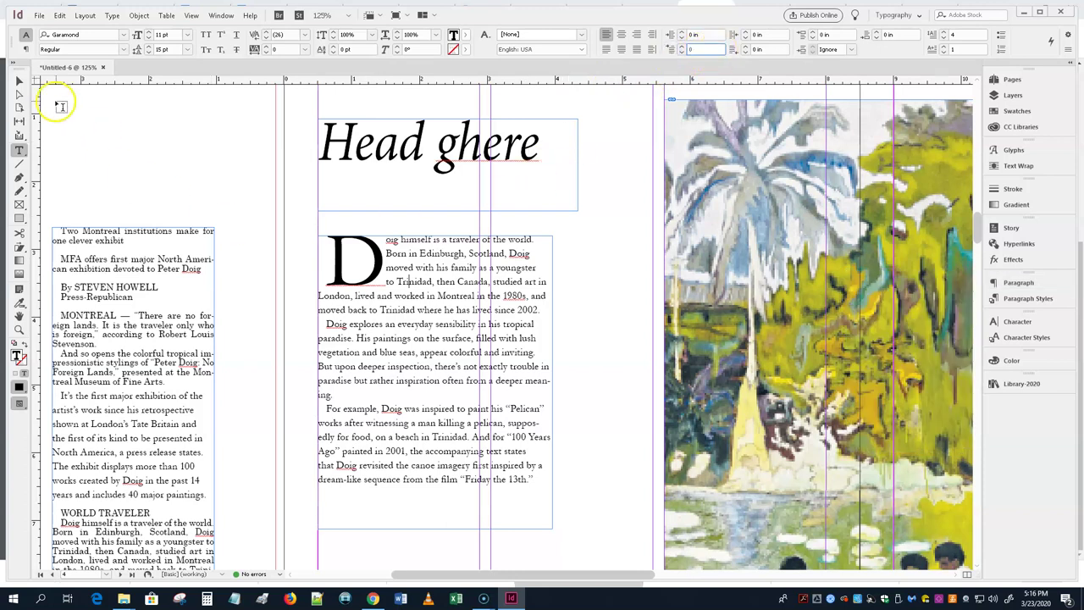
pyautogui.click(19, 80)
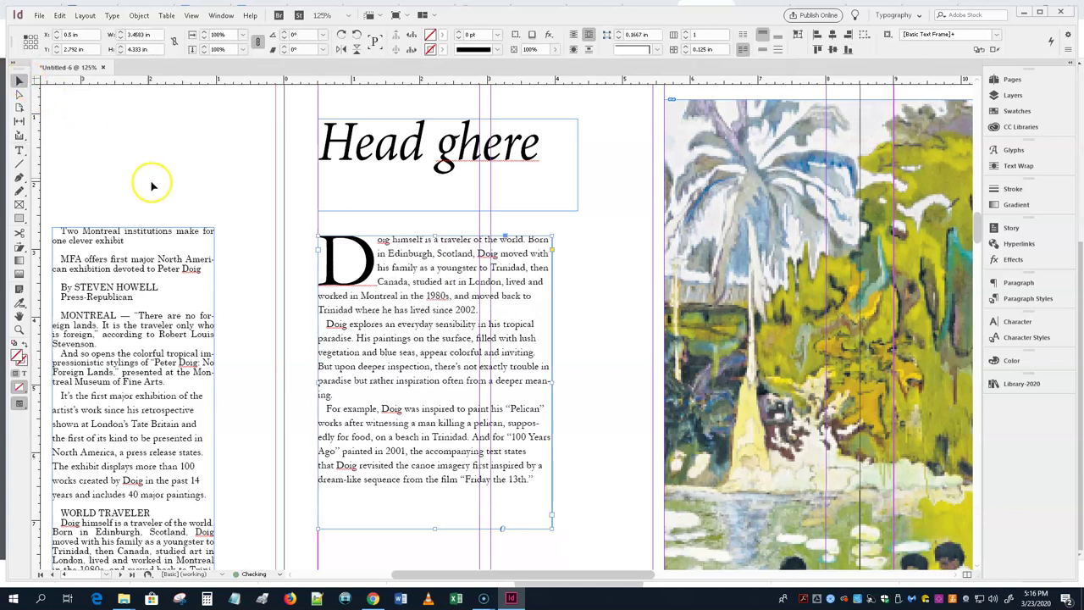
pyautogui.doubleClick(336, 269)
pyautogui.moveTo(371, 262); pyautogui.dragTo(331, 262)
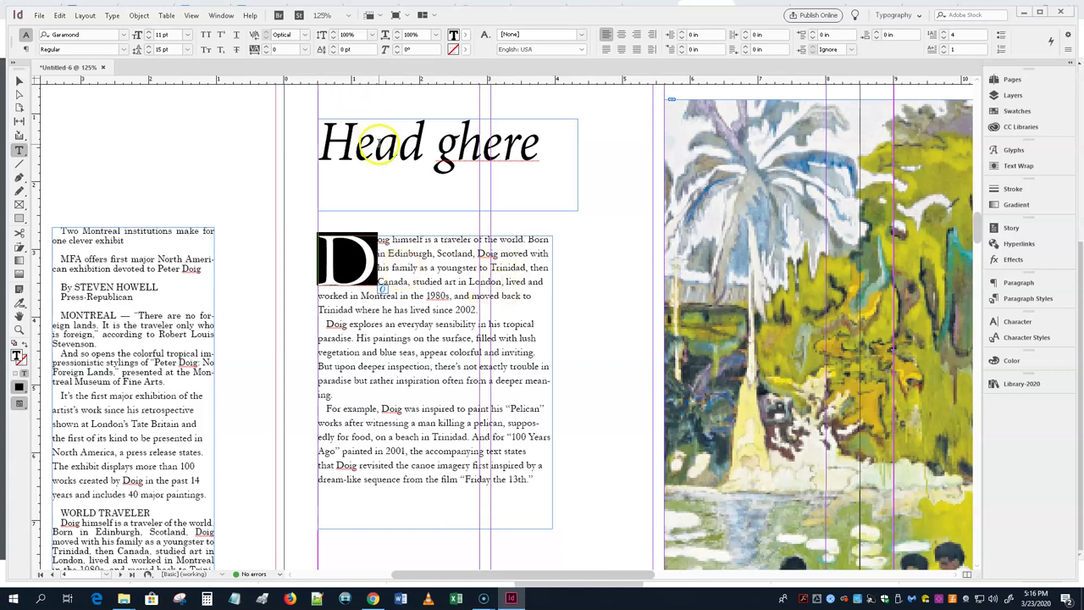
pyautogui.click(123, 49)
pyautogui.click(125, 37)
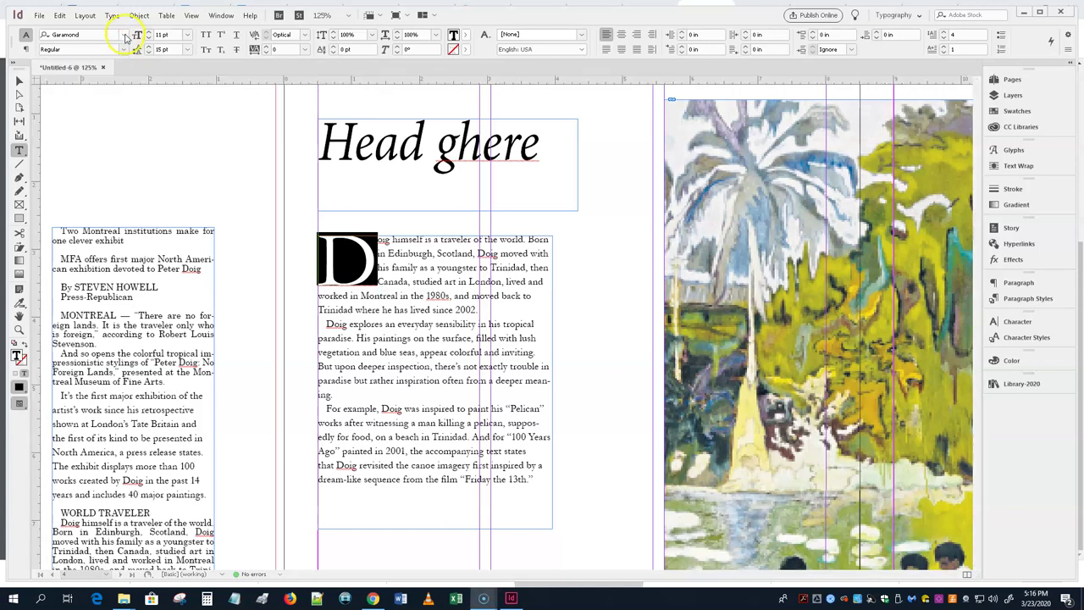
pyautogui.click(123, 35)
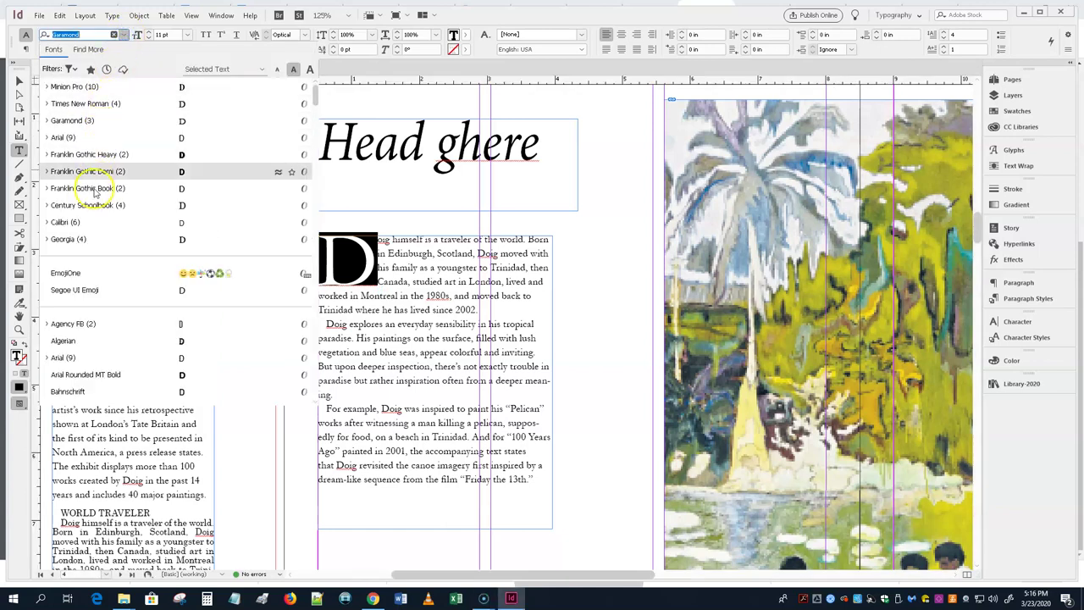
pyautogui.click(83, 88)
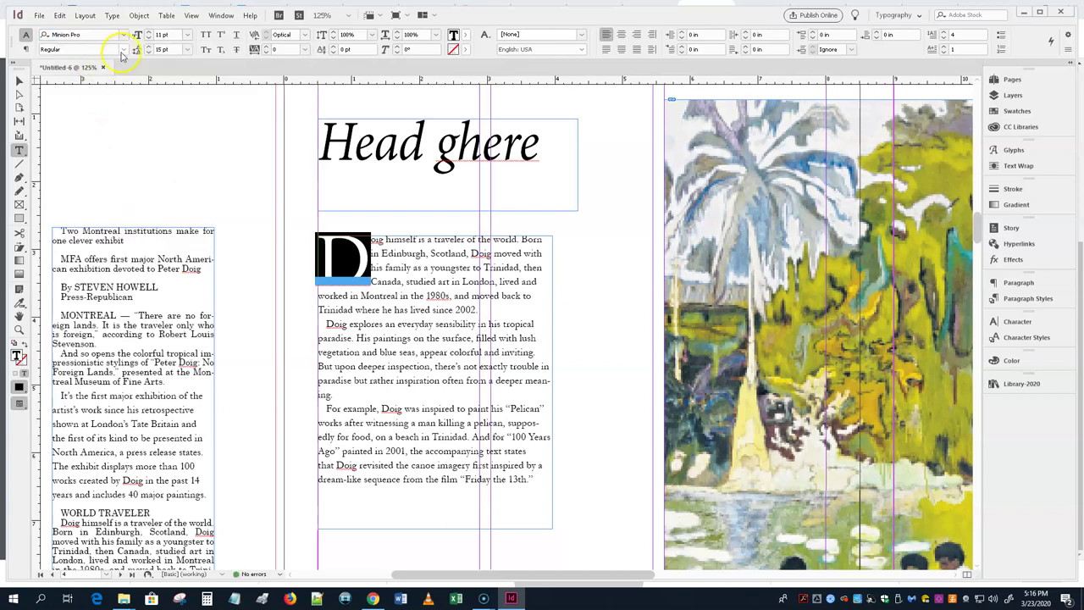
pyautogui.click(122, 51)
pyautogui.click(89, 97)
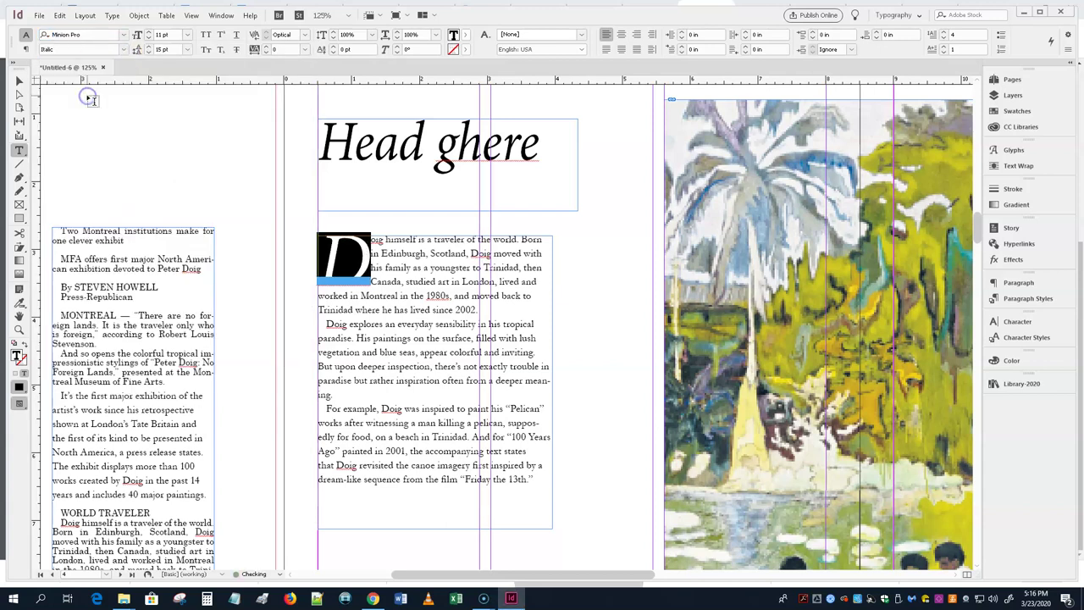
pyautogui.press('Escape')
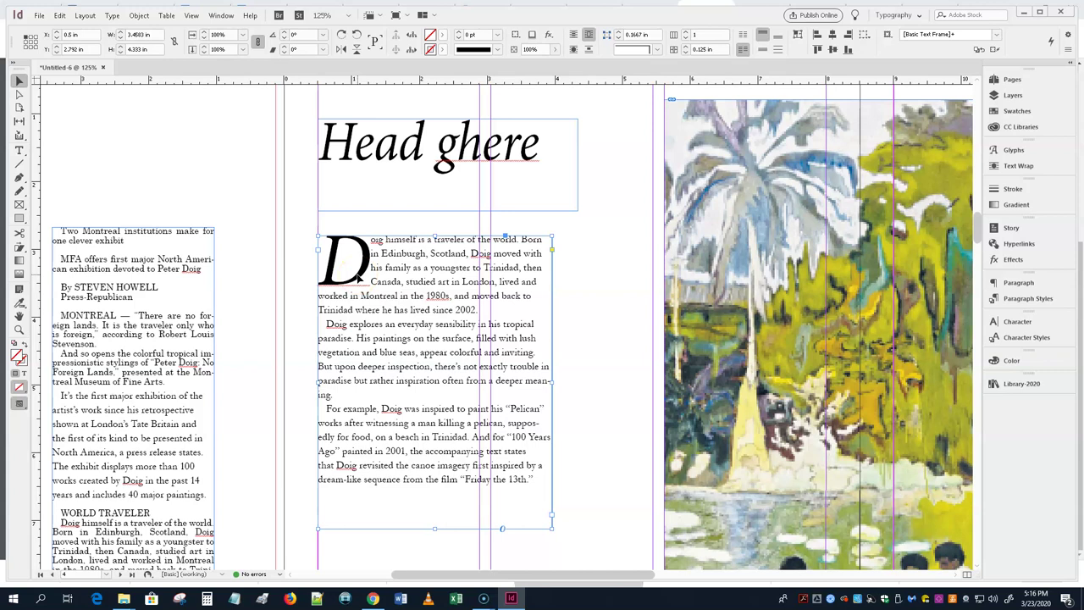
pyautogui.doubleClick(394, 263)
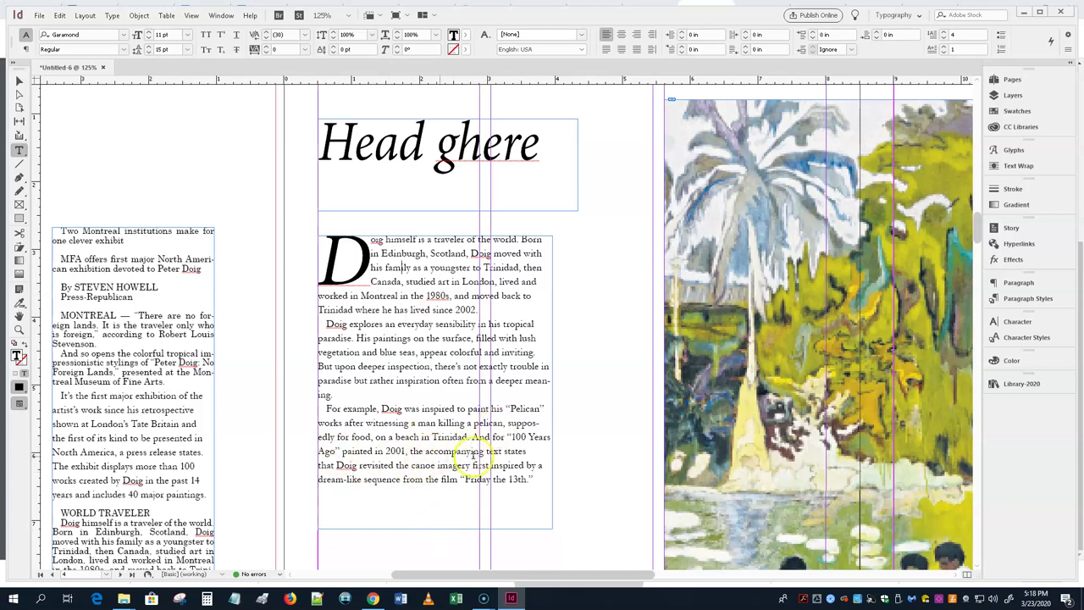
# - Paste the 'beach in Trinidad' excerpt into a new text frame drawn over the article
pyautogui.moveTo(395, 437); pyautogui.dragTo(438, 451)
pyautogui.hotkey('ctrl', 'c')
pyautogui.moveTo(599, 303); pyautogui.dragTo(464, 405)
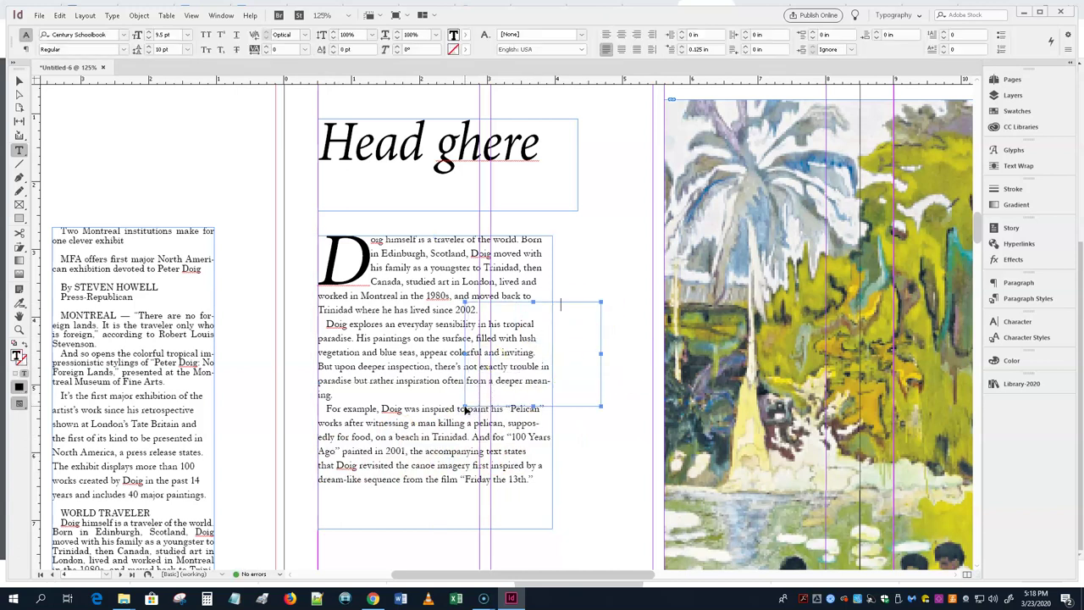
pyautogui.hotkey('ctrl', 'v')
# - Set the excerpt frame to ignore text wrap and wrap the body text around its bounding box
pyautogui.click(19, 82)
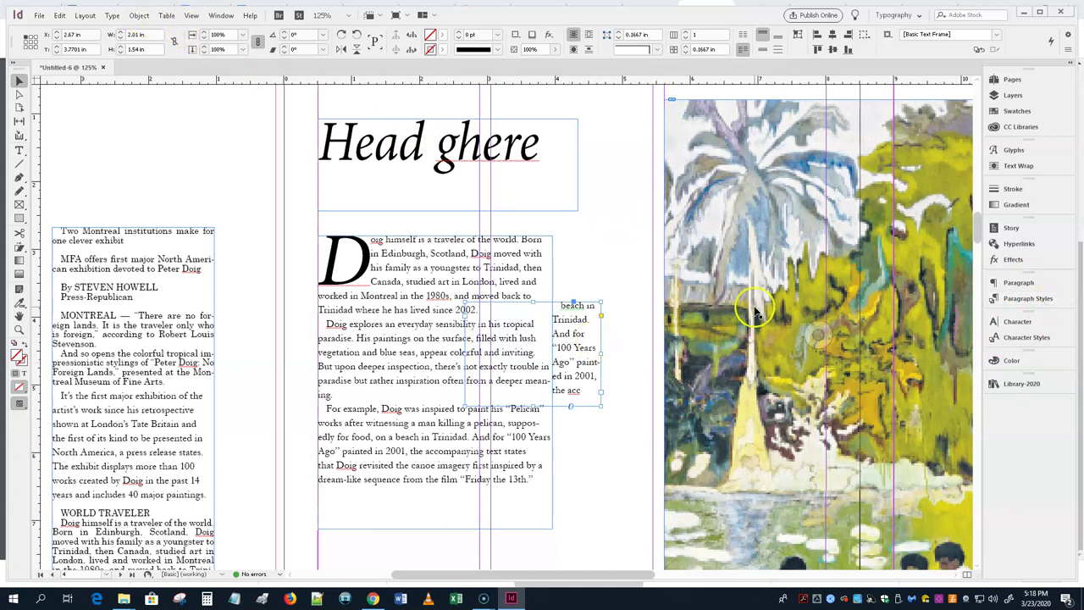
pyautogui.hotkey('ctrl', 'b')
pyautogui.click(447, 383)
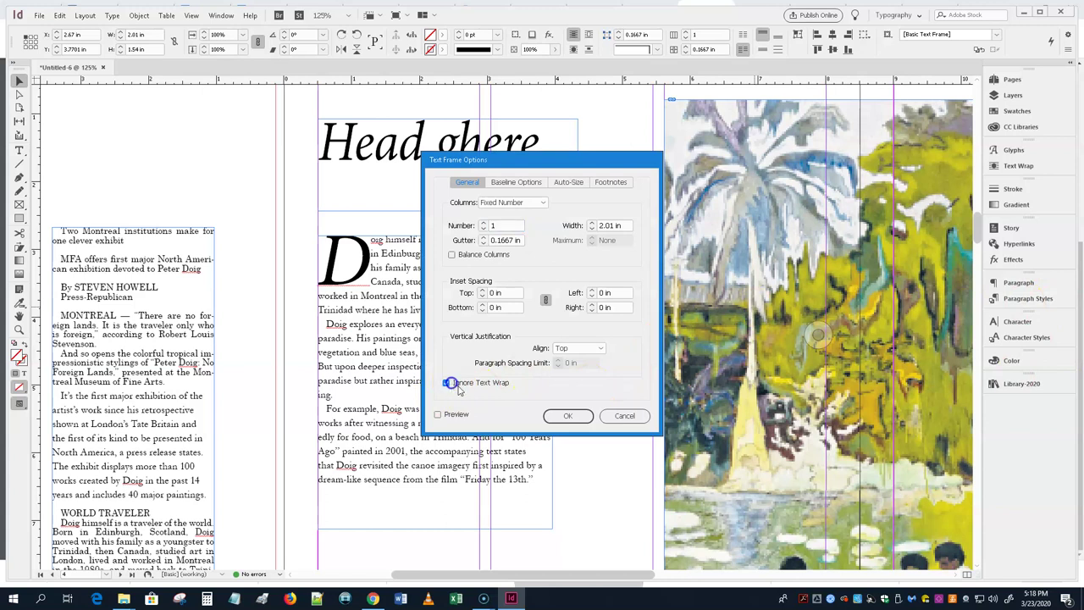
pyautogui.click(580, 415)
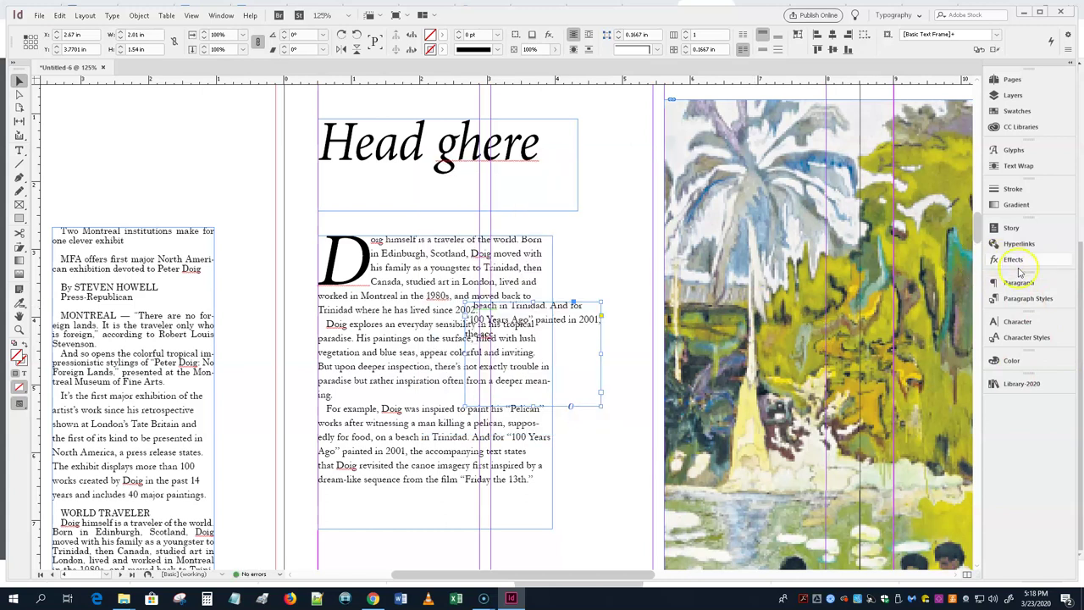
pyautogui.click(1000, 168)
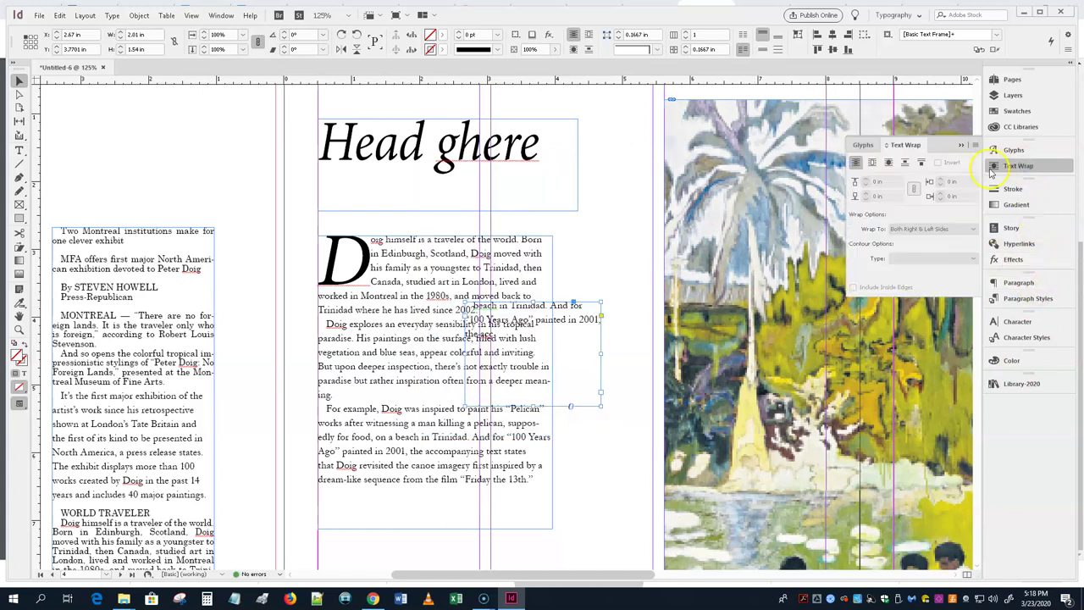
pyautogui.click(876, 164)
pyautogui.doubleClick(515, 320)
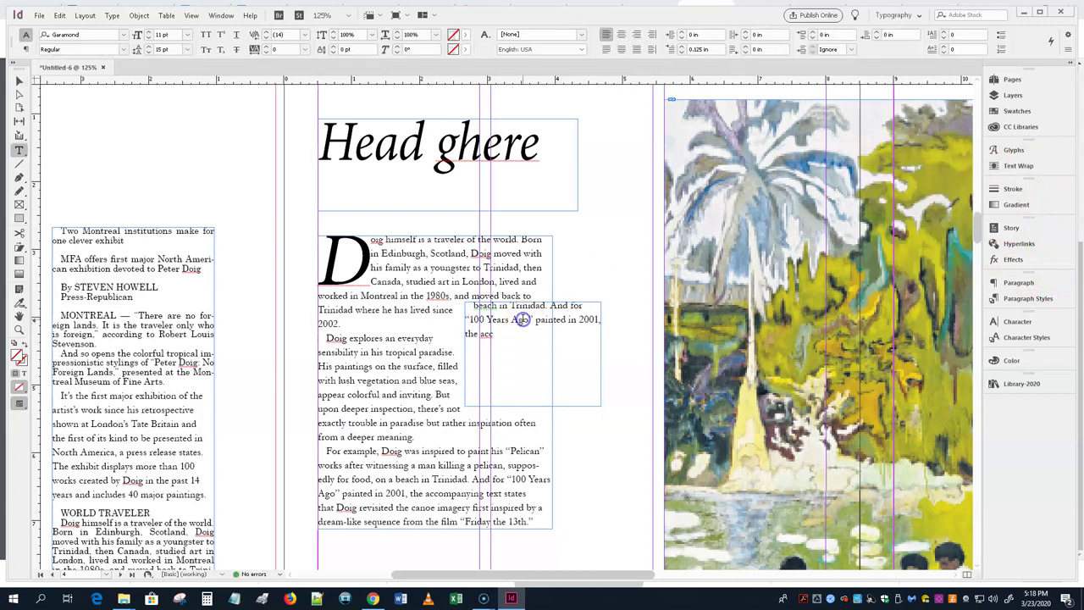
# - Tighten the pull quote's leading and set its text to 36 pt
pyautogui.hotkey('ctrl', 'a')
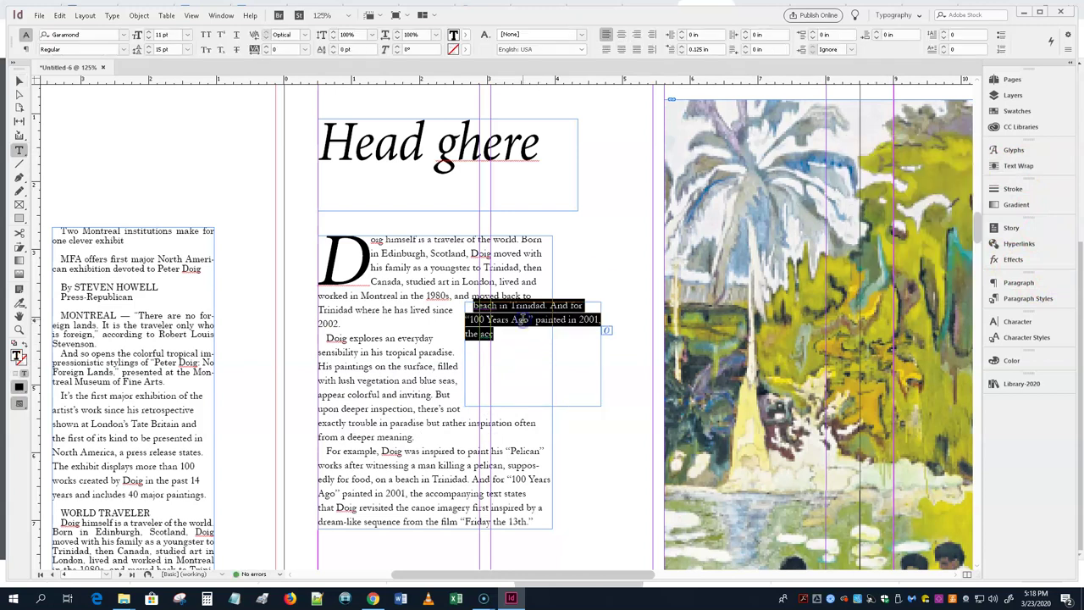
pyautogui.click(185, 49)
pyautogui.click(174, 61)
pyautogui.click(188, 33)
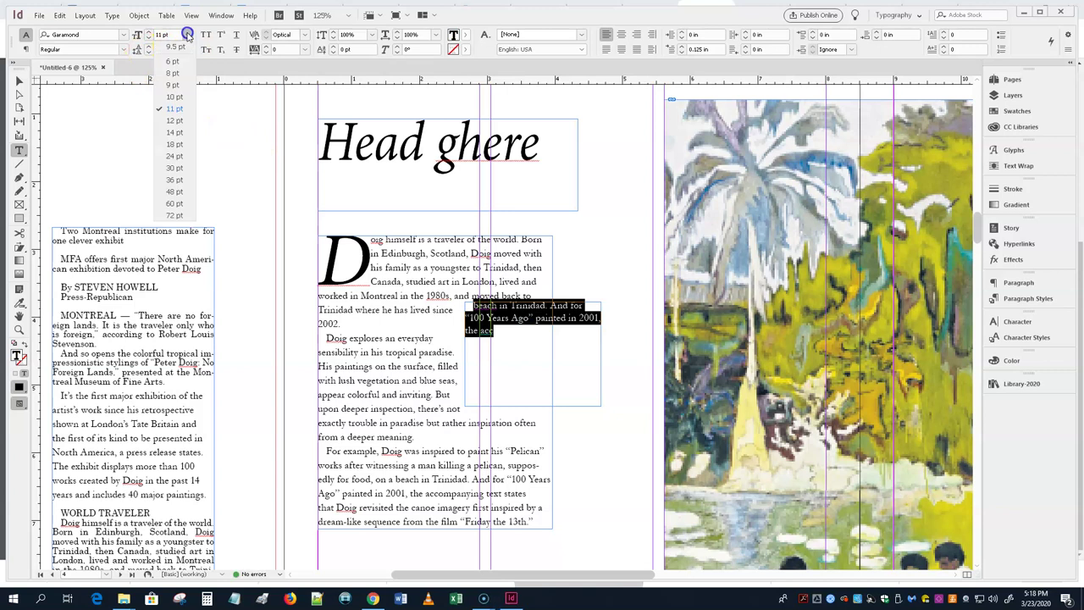
pyautogui.click(178, 180)
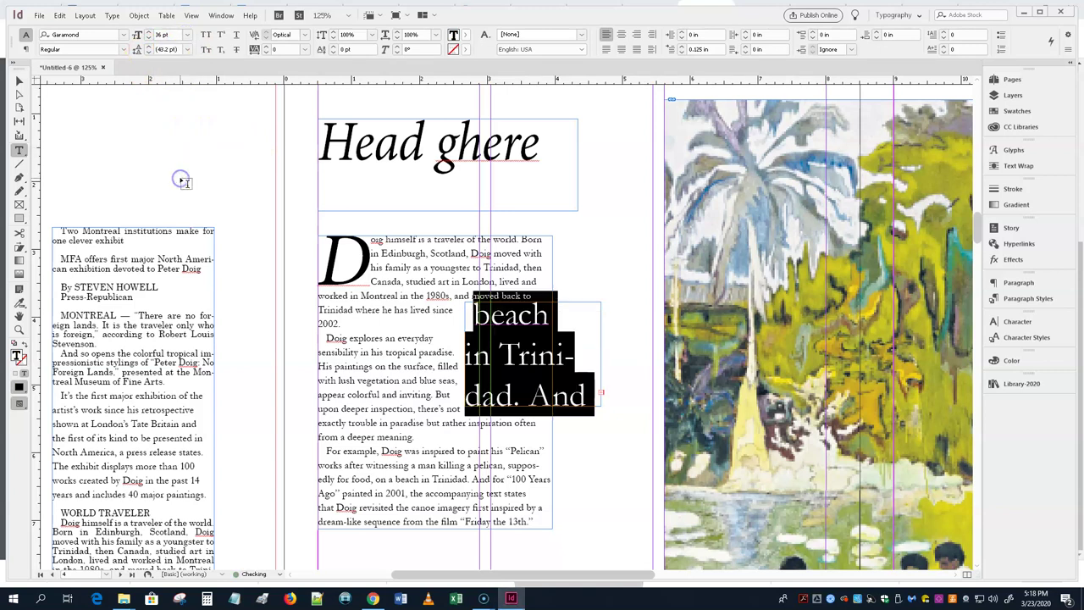
# - Enlarge the pull-quote frame to 2.7 × 2.51 in so the full quote shows, then reselect its text
pyautogui.click(20, 80)
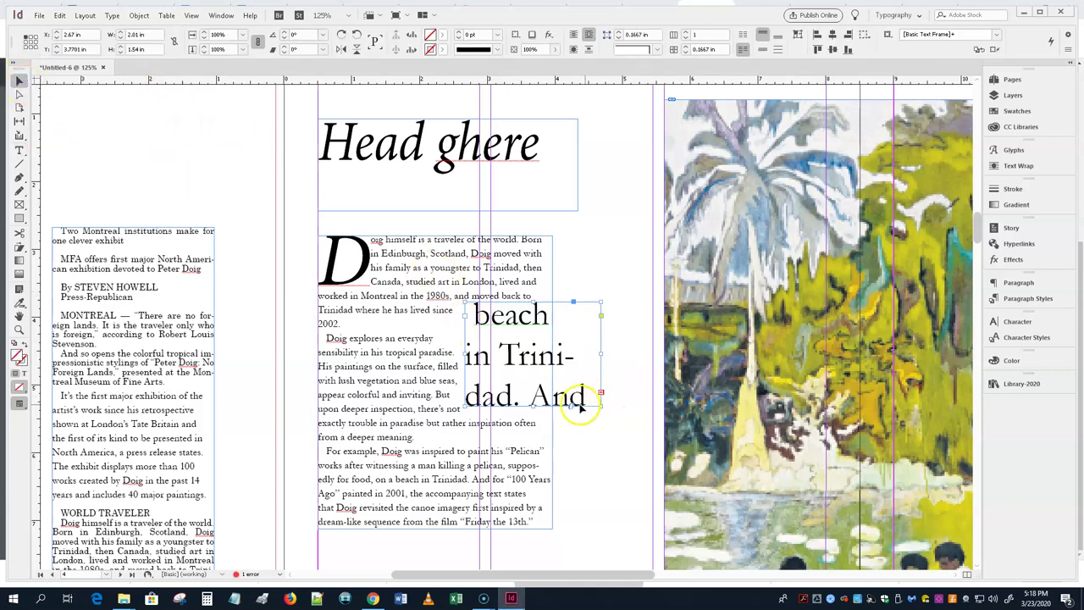
pyautogui.moveTo(532, 408); pyautogui.dragTo(532, 470)
pyautogui.moveTo(601, 386); pyautogui.dragTo(633, 391)
pyautogui.moveTo(465, 390); pyautogui.dragTo(452, 388)
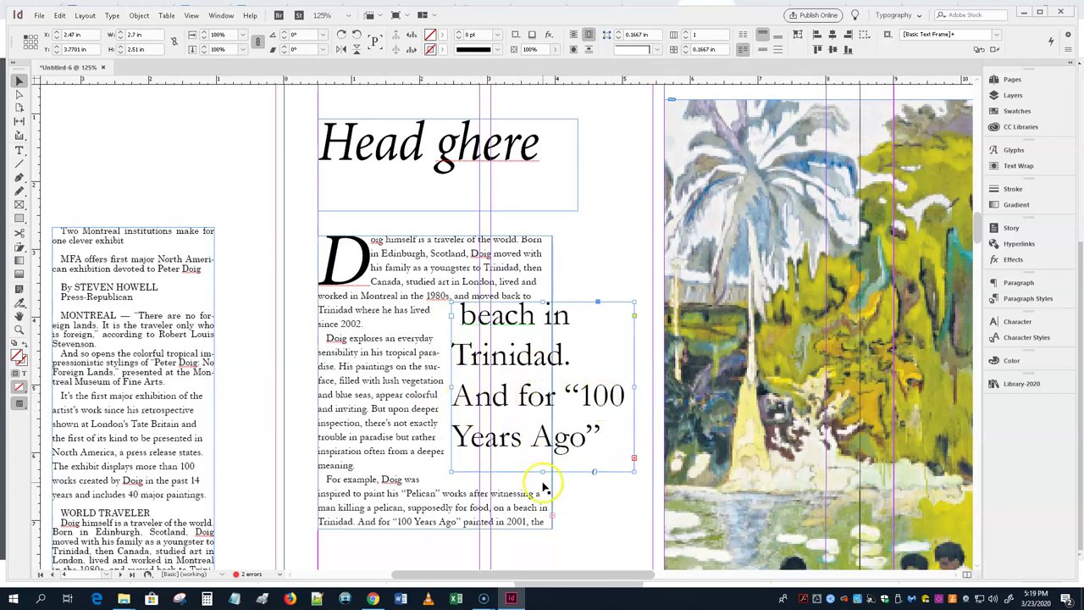
pyautogui.tripleClick(524, 400)
pyautogui.click(524, 400)
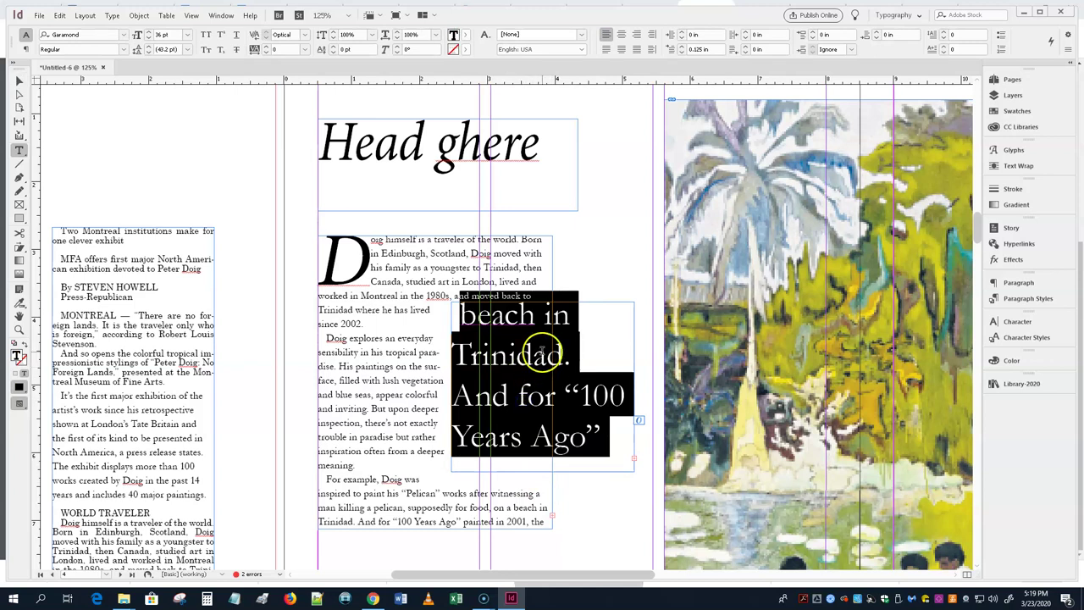